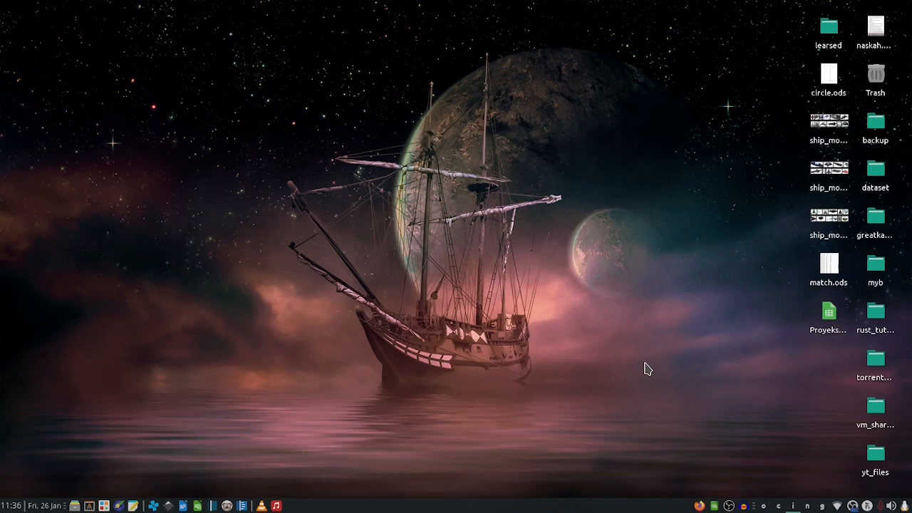
- Switch to Firefox and copy the web address of the tipspajak.com PPh 21 2024 tariff article
{"action": "left_click", "coordinate": [699, 506]}
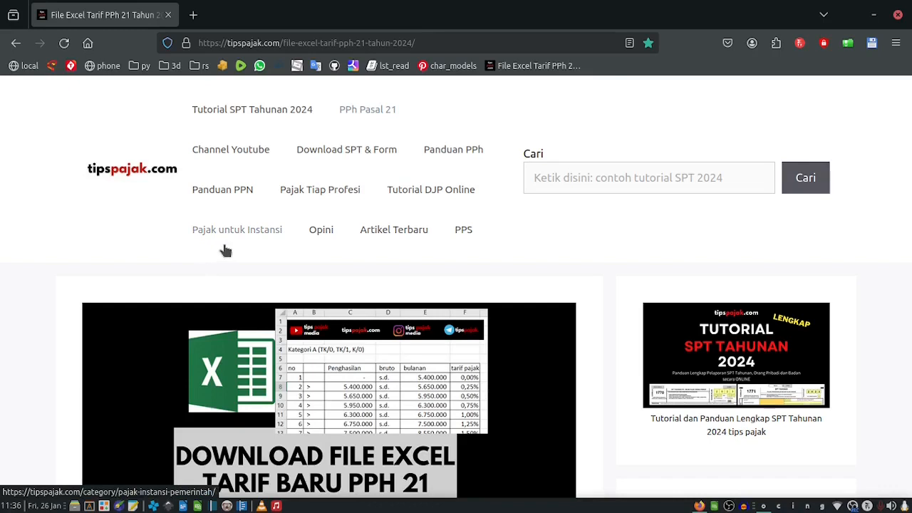
{"action": "left_click", "coordinate": [428, 37]}
{"action": "key", "text": "Menu"}
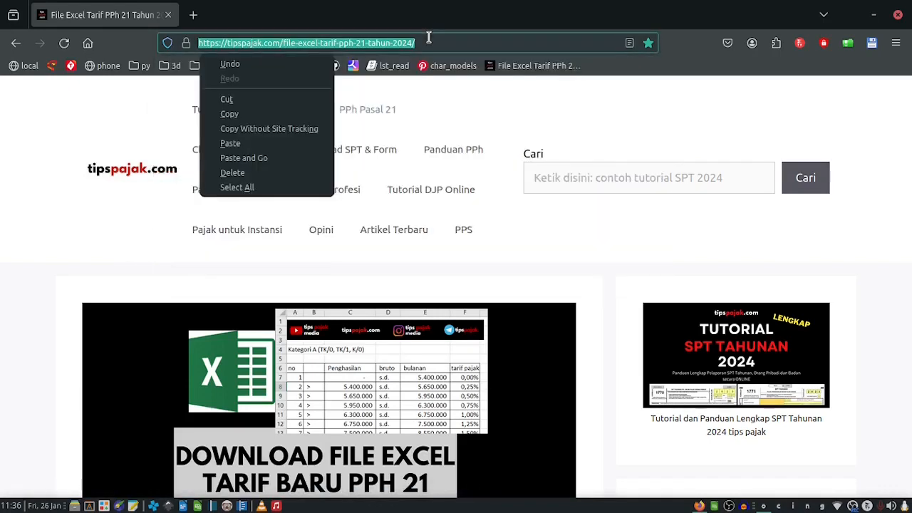
{"action": "left_click", "coordinate": [226, 115]}
- Paste the copied article address into a new terminal, enlarge its text for reading, and close the terminal
{"action": "key", "text": "ctrl+alt+t"}
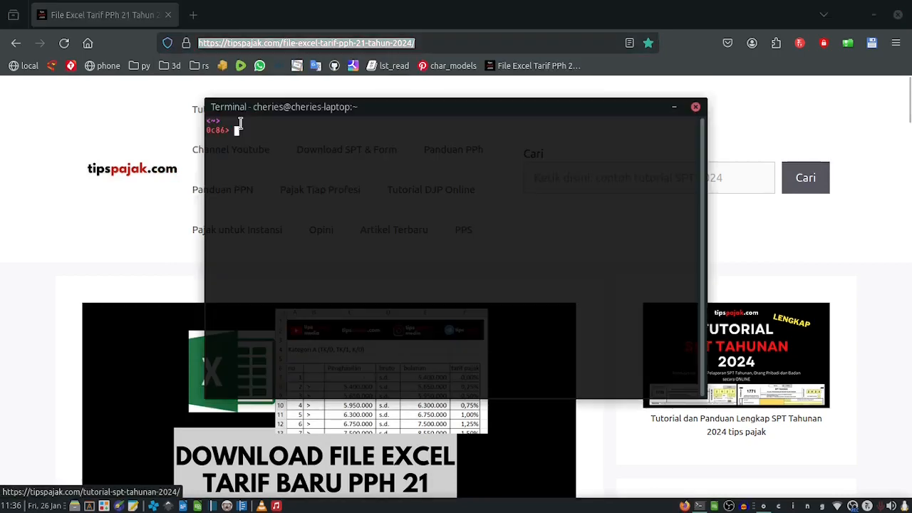
{"action": "right_click", "coordinate": [292, 144]}
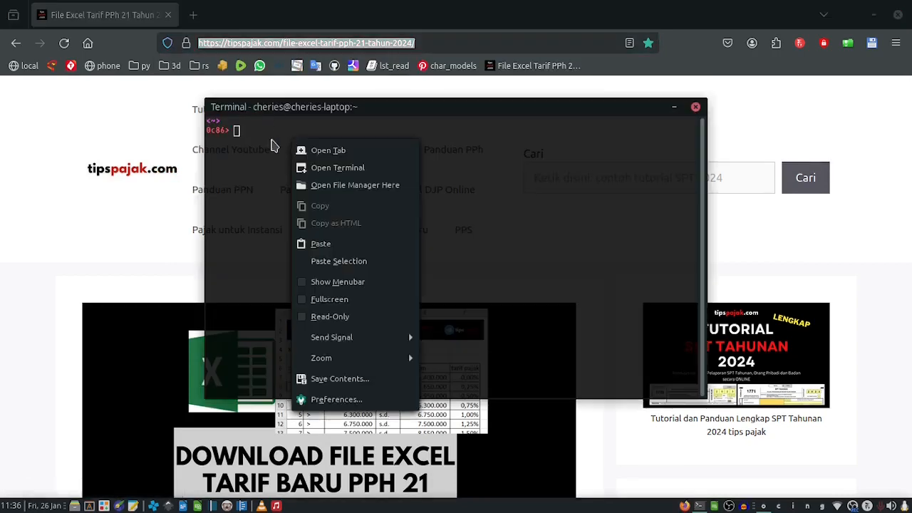
{"action": "left_click", "coordinate": [314, 244]}
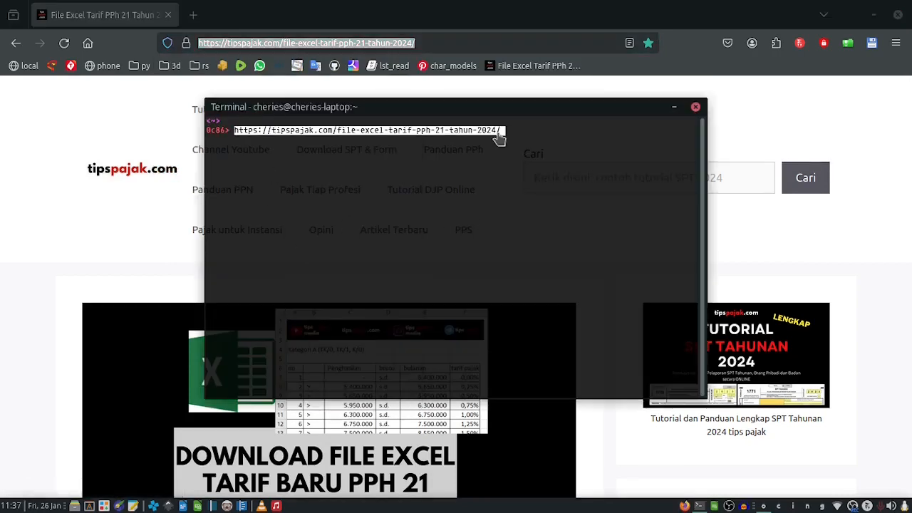
{"action": "key", "text": "Right"}
{"action": "type", "text": "=="}
{"action": "key", "text": "BackSpace"}
{"action": "key", "text": "BackSpace"}
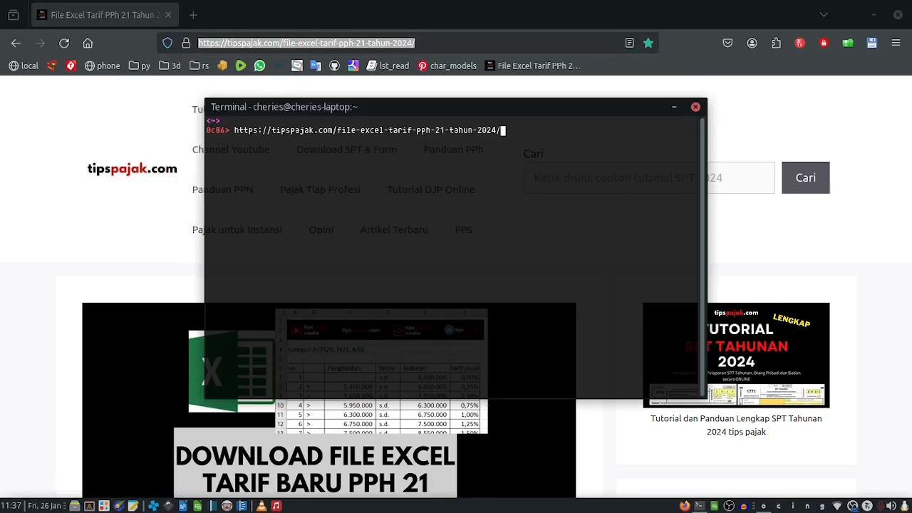
{"action": "key", "text": "ctrl+plus"}
{"action": "key", "text": "ctrl+plus"}
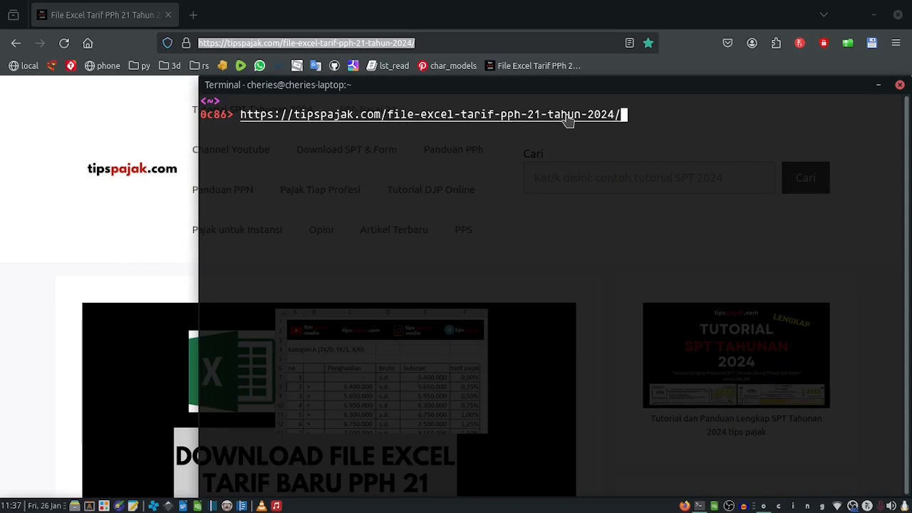
{"action": "left_click_drag", "start_coordinate": [820, 91], "coordinate": [770, 96]}
{"action": "left_click", "coordinate": [810, 87]}
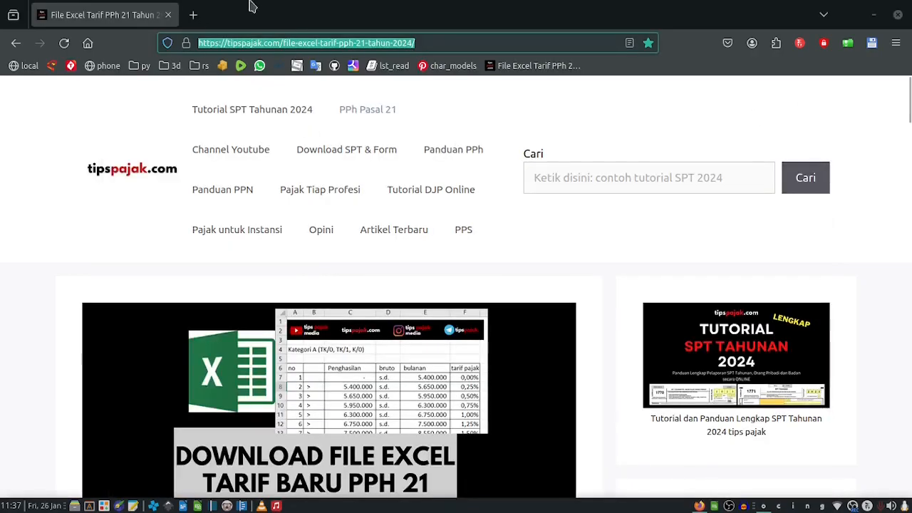
- Examine the tipspajak.com article with the PPh 21 tariff Excel download link and its web address
{"action": "left_click", "coordinate": [141, 116]}
{"action": "scroll", "coordinate": [145, 292], "scroll_direction": "down", "scroll_amount": 6}
{"action": "scroll", "coordinate": [139, 292], "scroll_direction": "down", "scroll_amount": 3}
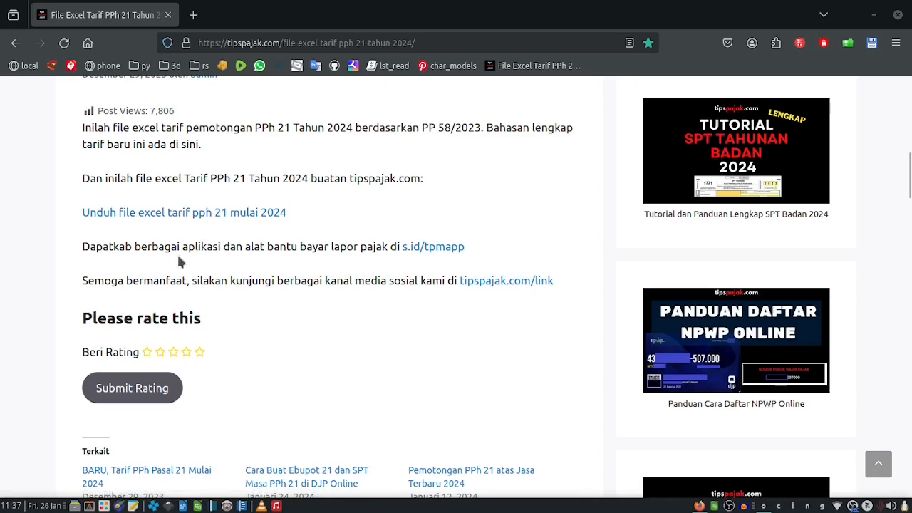
{"action": "scroll", "coordinate": [180, 262], "scroll_direction": "up", "scroll_amount": 3}
{"action": "scroll", "coordinate": [195, 350], "scroll_direction": "down", "scroll_amount": 2}
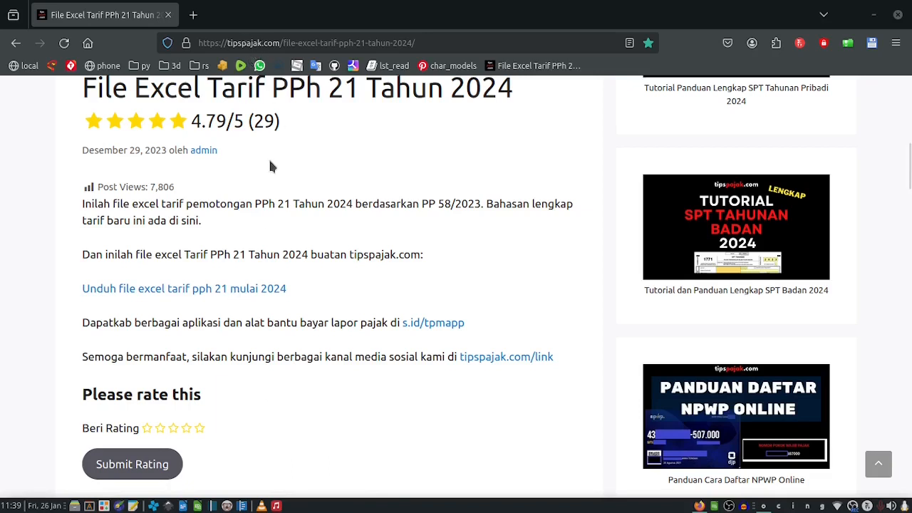
{"action": "left_click", "coordinate": [207, 47]}
{"action": "left_click", "coordinate": [406, 47]}
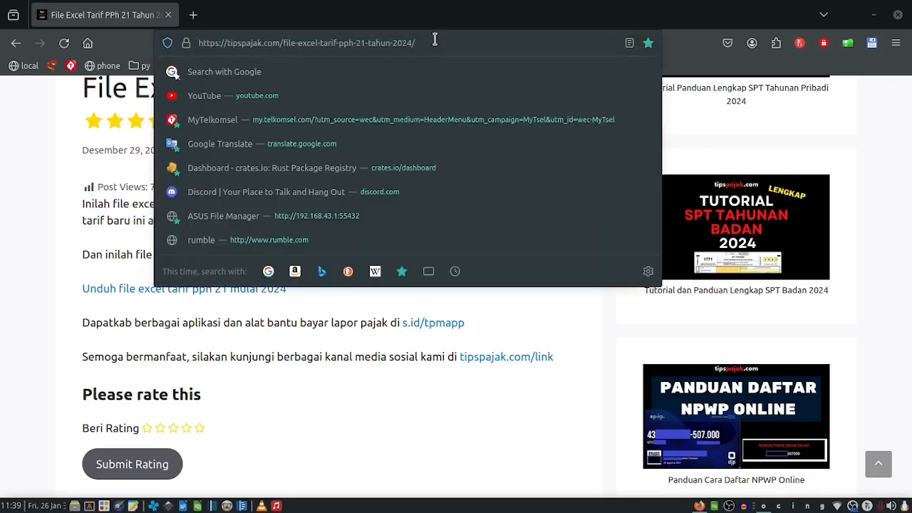
{"action": "left_click", "coordinate": [23, 193]}
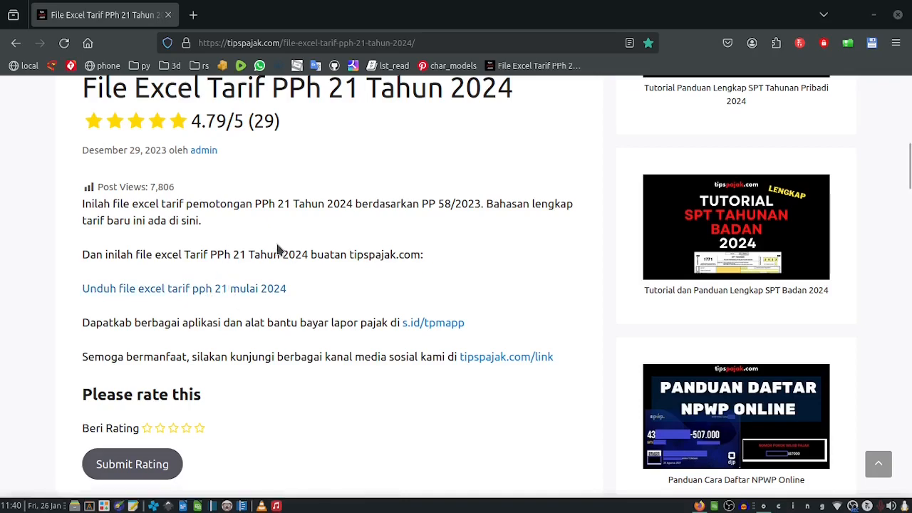
- Read the sentence introducing the 2024 PPh 21 tariff Excel file in the article and close the browser
{"action": "left_click_drag", "start_coordinate": [295, 254], "coordinate": [312, 255]}
{"action": "scroll", "coordinate": [332, 284], "scroll_direction": "down", "scroll_amount": 3}
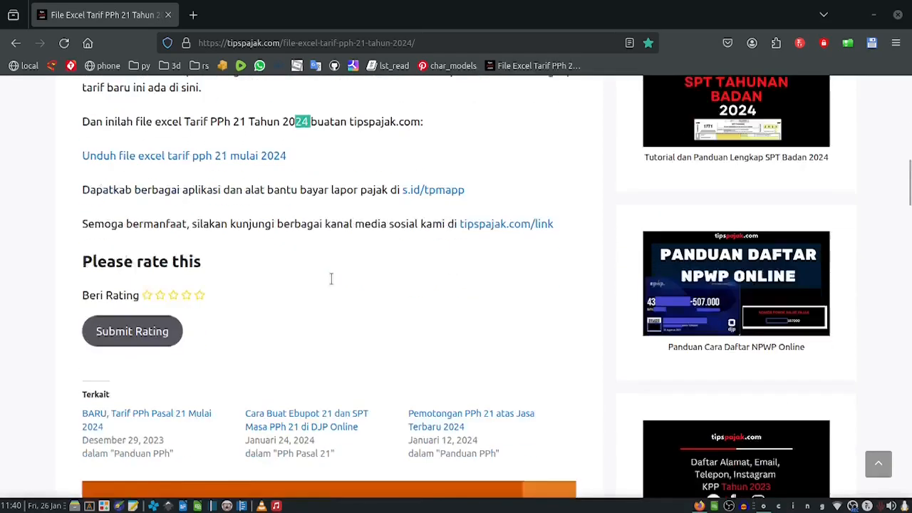
{"action": "scroll", "coordinate": [330, 279], "scroll_direction": "down", "scroll_amount": 2}
{"action": "scroll", "coordinate": [331, 278], "scroll_direction": "up", "scroll_amount": 5}
{"action": "left_click", "coordinate": [327, 254]}
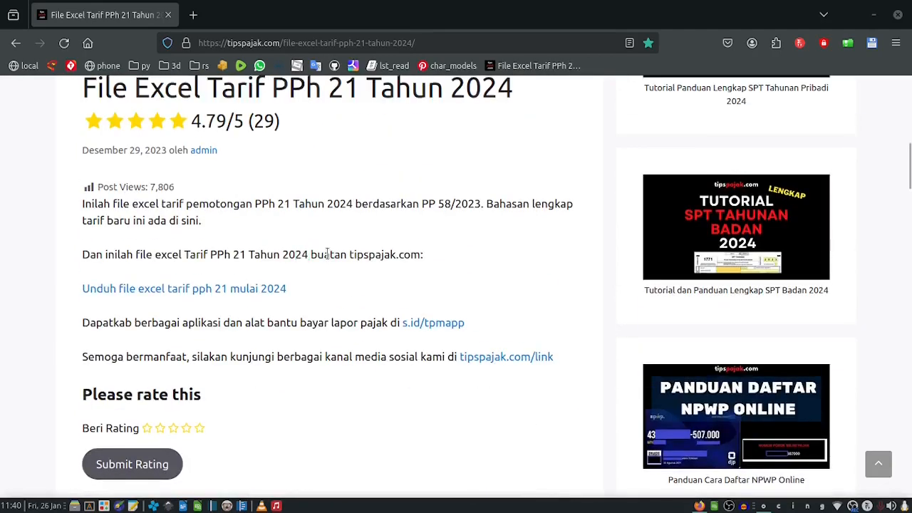
{"action": "left_click_drag", "start_coordinate": [311, 254], "coordinate": [332, 254]}
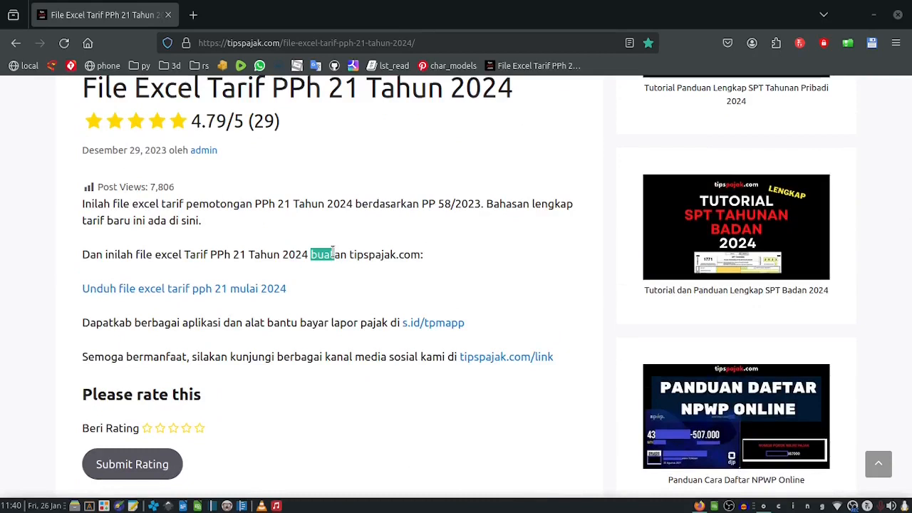
{"action": "left_click", "coordinate": [359, 250]}
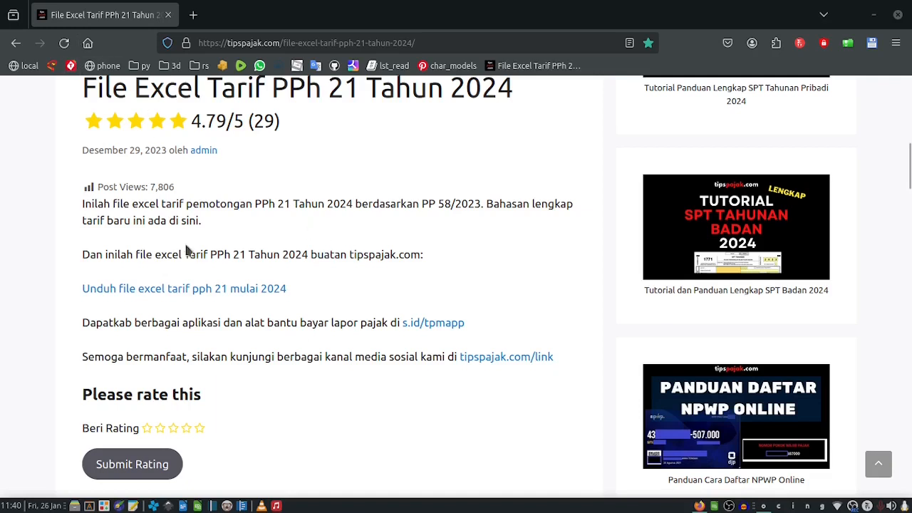
{"action": "left_click_drag", "start_coordinate": [282, 255], "coordinate": [308, 259]}
{"action": "left_click", "coordinate": [308, 259]}
{"action": "left_click", "coordinate": [897, 16]}
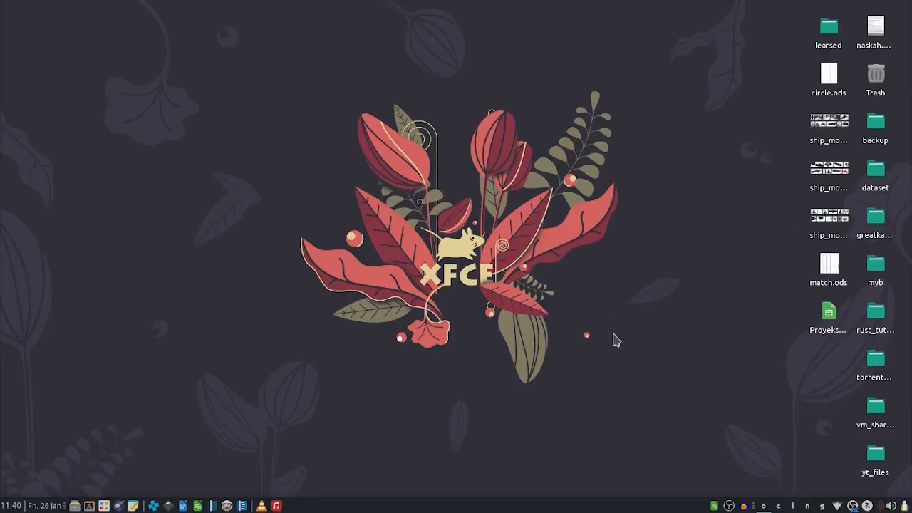
- Switch to pph21_2024_blank.ods in LibreOffice Calc and examine the Status, Category and Group columns on the cat sheet
{"action": "left_click", "coordinate": [714, 506]}
{"action": "left_click", "coordinate": [215, 299]}
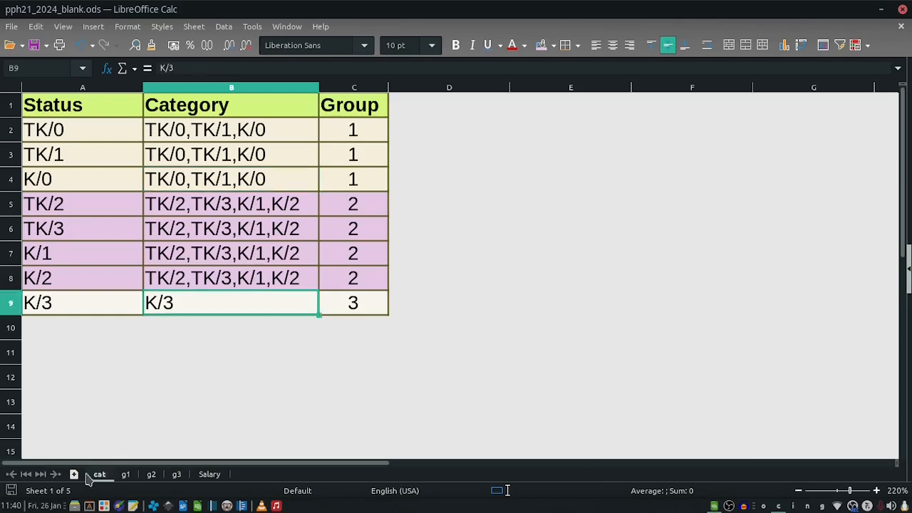
{"action": "left_click", "coordinate": [97, 183]}
{"action": "left_click_drag", "start_coordinate": [75, 109], "coordinate": [294, 162]}
{"action": "left_click", "coordinate": [294, 230]}
{"action": "left_click_drag", "start_coordinate": [88, 112], "coordinate": [378, 307]}
{"action": "left_click", "coordinate": [144, 188]}
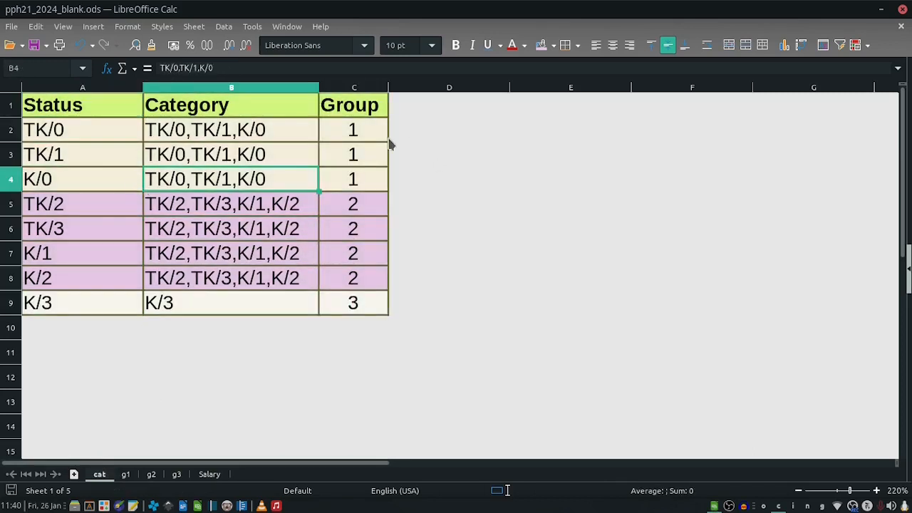
{"action": "left_click", "coordinate": [344, 116]}
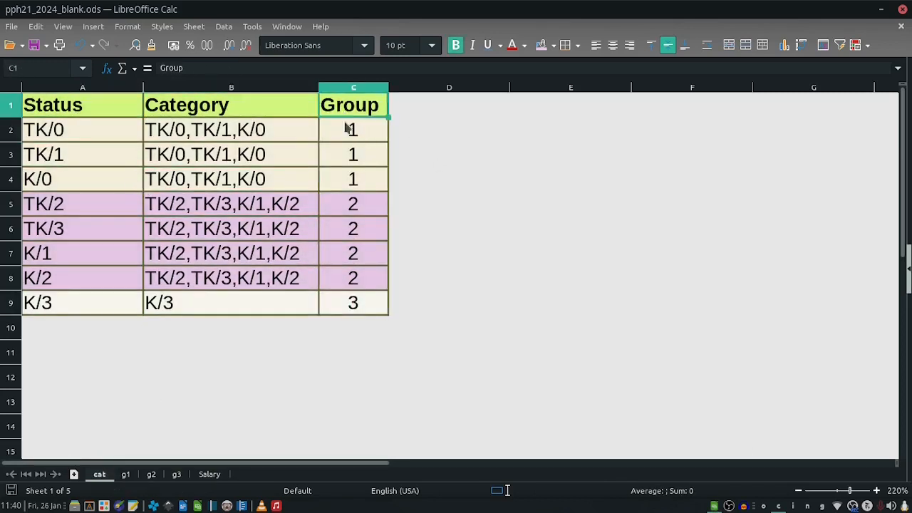
{"action": "left_click", "coordinate": [348, 128]}
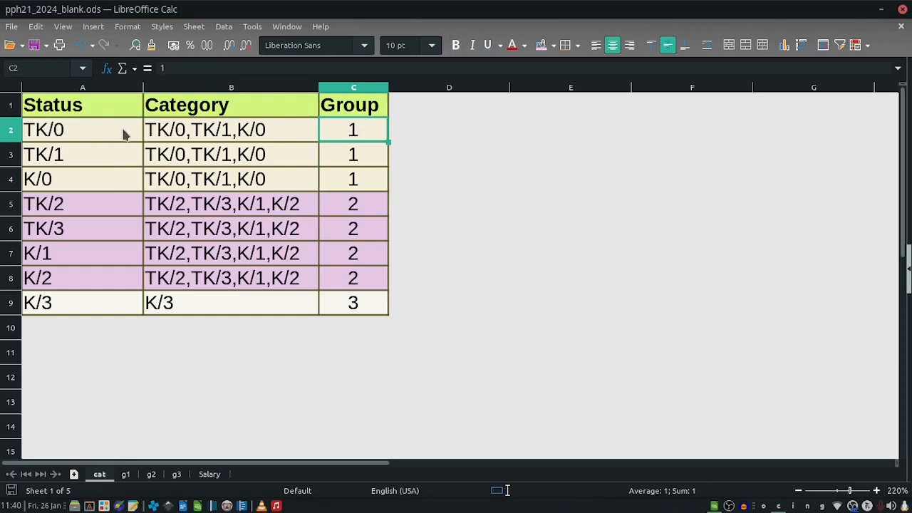
- Examine on the cat sheet which statuses and categories belong to groups 1, 2 and 3
{"action": "left_click_drag", "start_coordinate": [122, 134], "coordinate": [357, 186]}
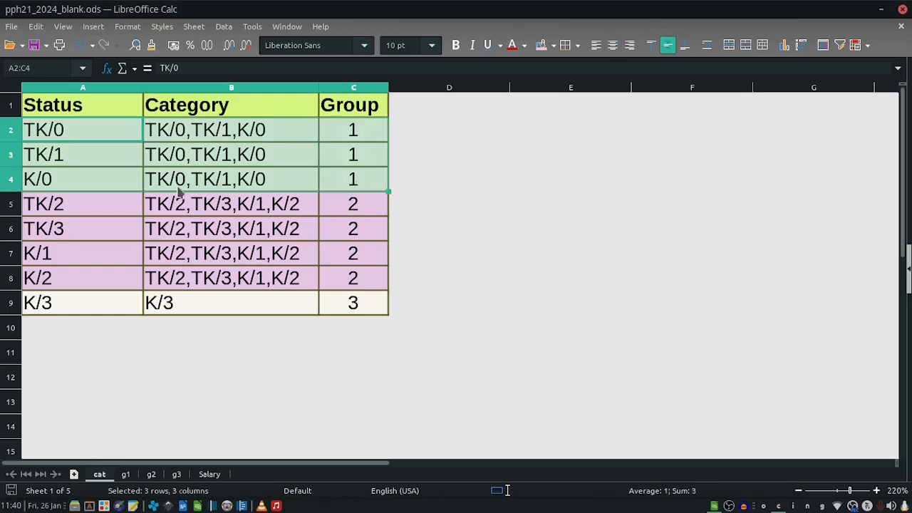
{"action": "left_click_drag", "start_coordinate": [60, 205], "coordinate": [141, 230]}
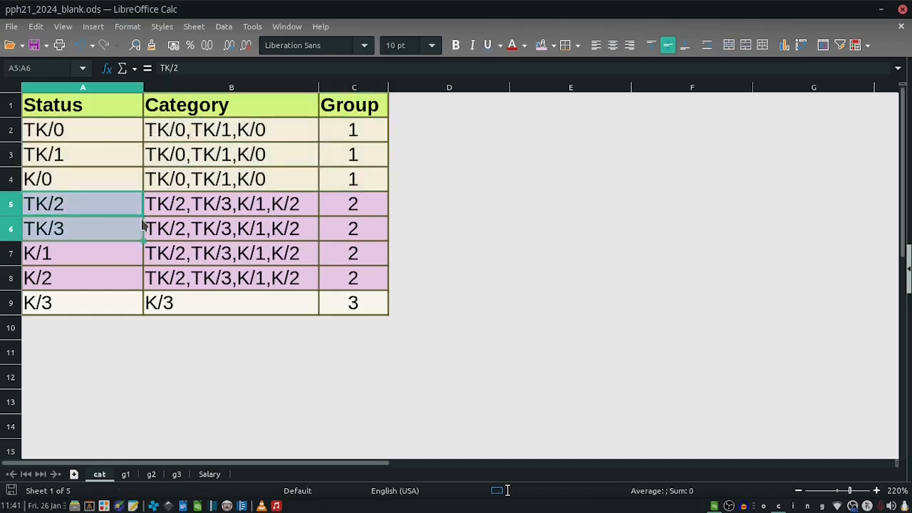
{"action": "left_click_drag", "start_coordinate": [75, 205], "coordinate": [334, 278]}
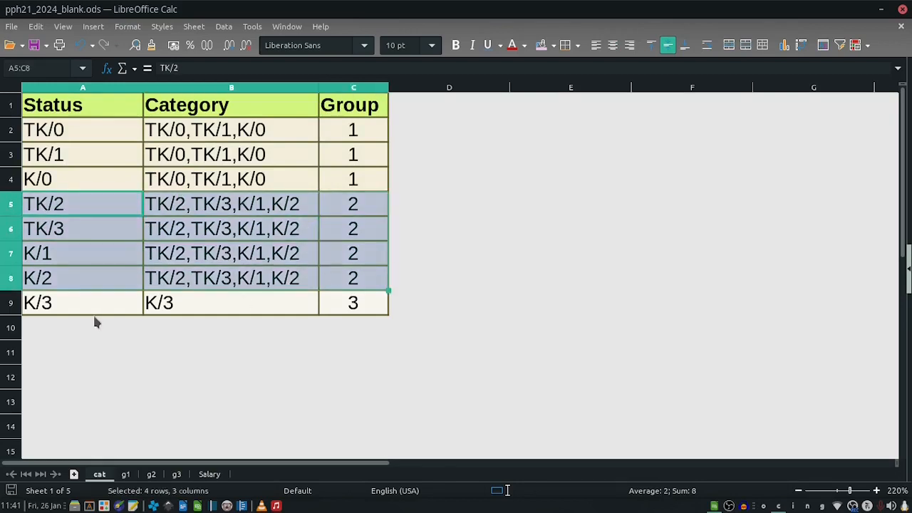
{"action": "left_click_drag", "start_coordinate": [45, 306], "coordinate": [303, 310]}
{"action": "left_click_drag", "start_coordinate": [62, 110], "coordinate": [221, 302]}
{"action": "left_click", "coordinate": [69, 152]}
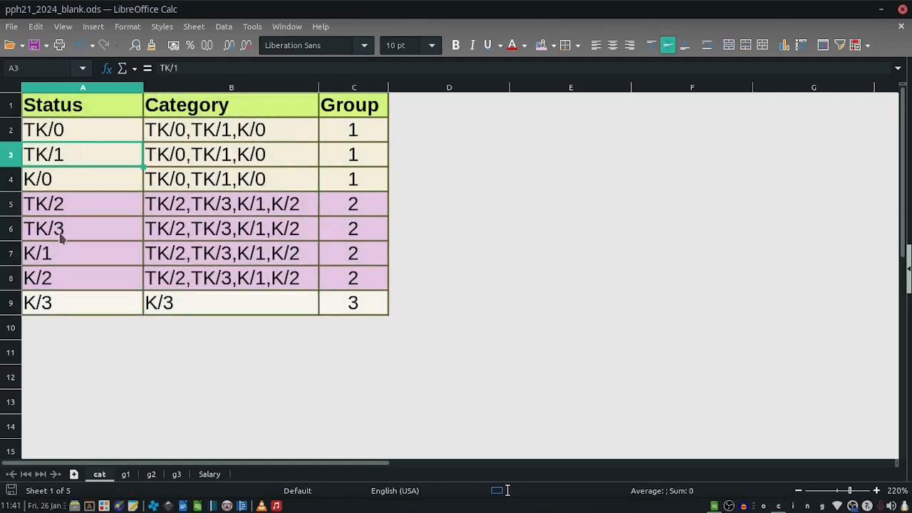
{"action": "left_click_drag", "start_coordinate": [367, 130], "coordinate": [356, 300]}
{"action": "left_click", "coordinate": [342, 254]}
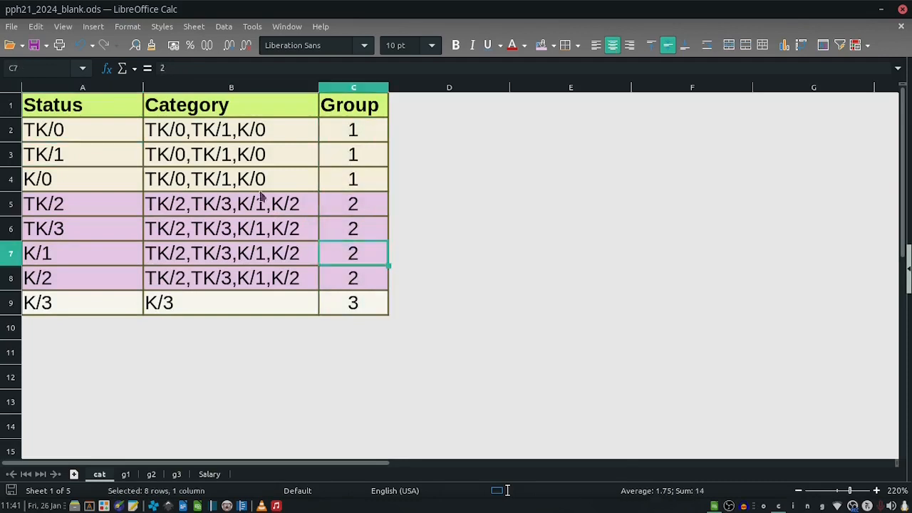
{"action": "left_click", "coordinate": [347, 274]}
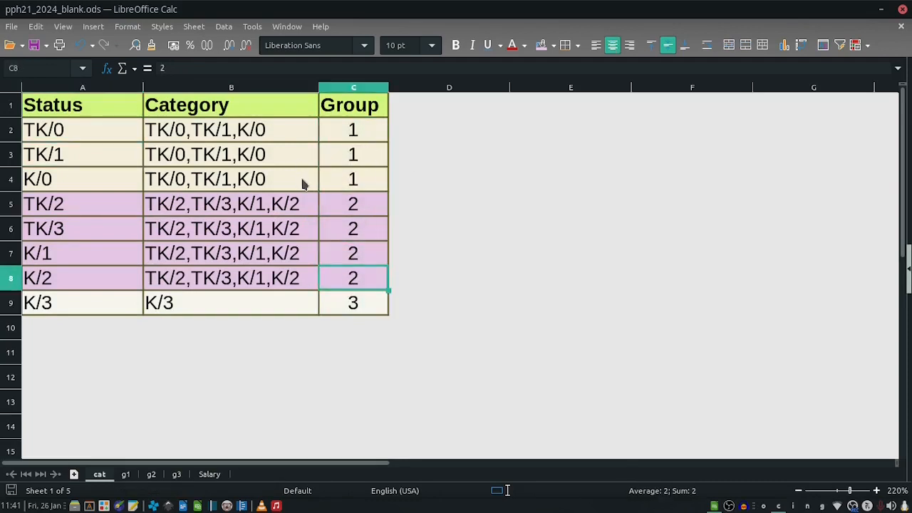
- Open the g1 sheet and examine the entries in its group and cat columns
{"action": "left_click", "coordinate": [125, 474]}
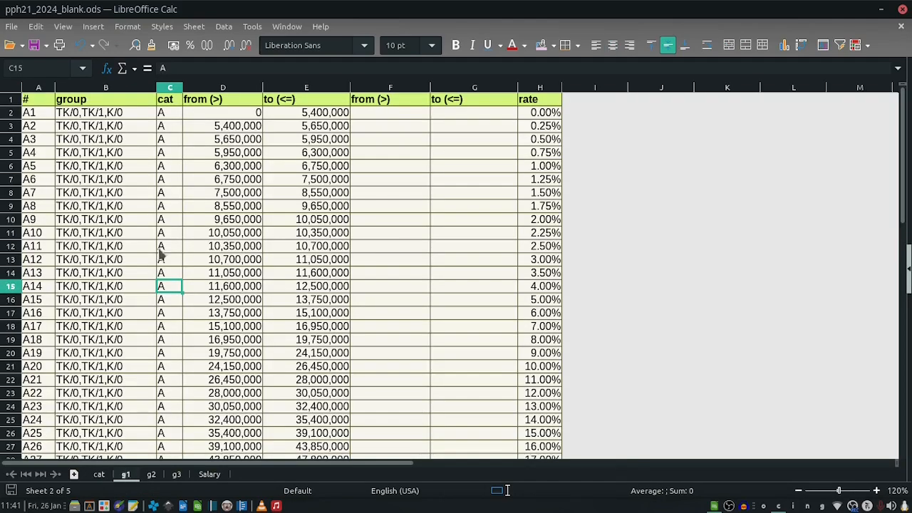
{"action": "left_click", "coordinate": [165, 210]}
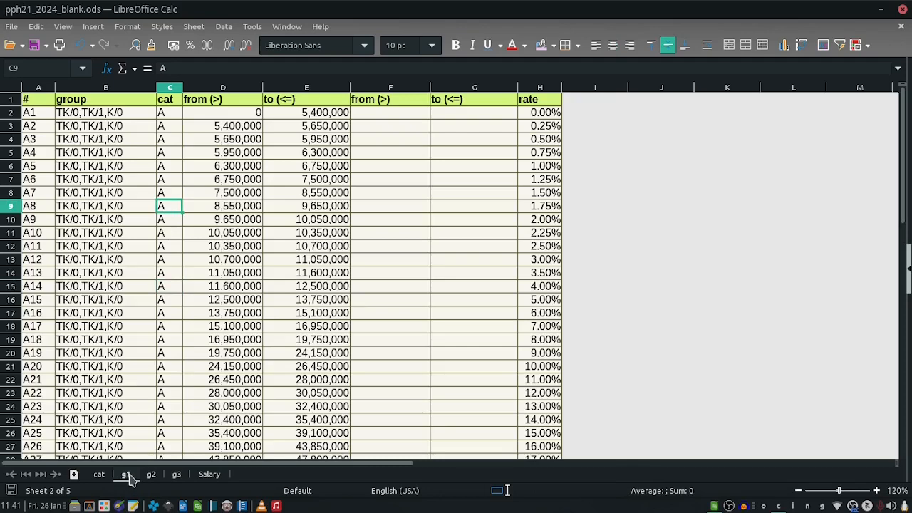
{"action": "left_click", "coordinate": [163, 261]}
{"action": "scroll", "coordinate": [208, 178], "scroll_direction": "down", "scroll_amount": 1}
{"action": "scroll", "coordinate": [208, 178], "scroll_direction": "up", "scroll_amount": 1}
{"action": "left_click", "coordinate": [144, 144]}
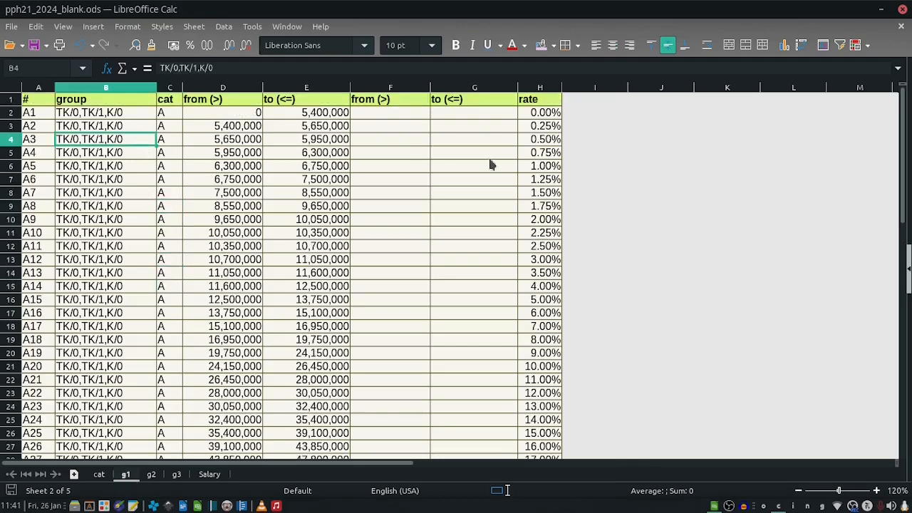
- Compare the group 1 rows on the cat sheet with the from, to and rate columns on the g1 sheet
{"action": "left_click", "coordinate": [99, 473]}
{"action": "left_click_drag", "start_coordinate": [51, 128], "coordinate": [325, 183]}
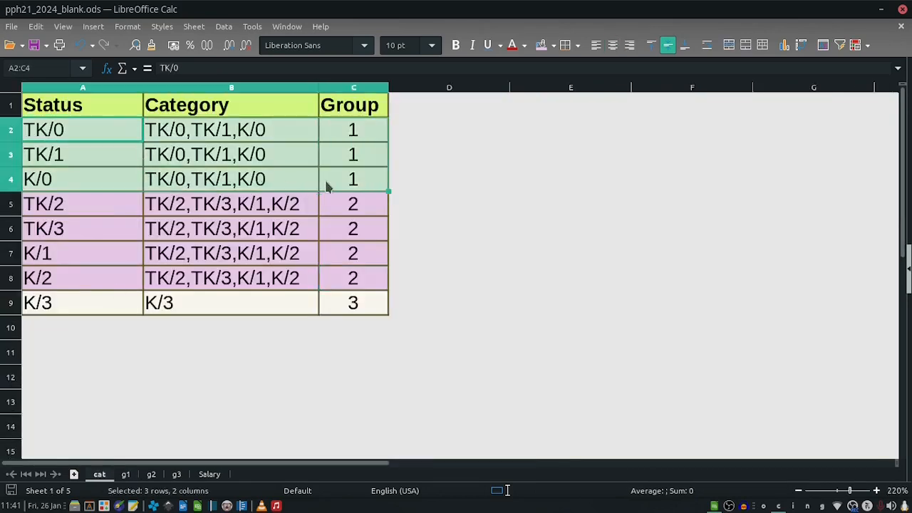
{"action": "left_click", "coordinate": [126, 474]}
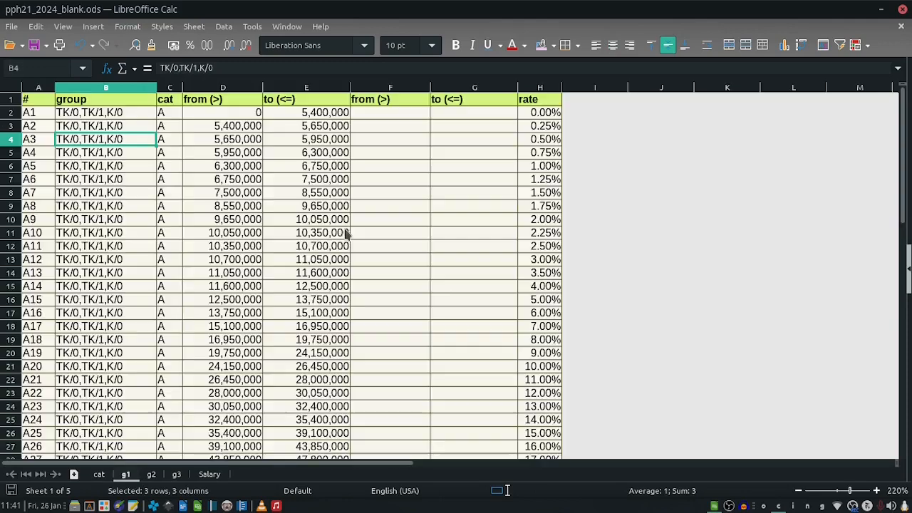
{"action": "left_click", "coordinate": [538, 140]}
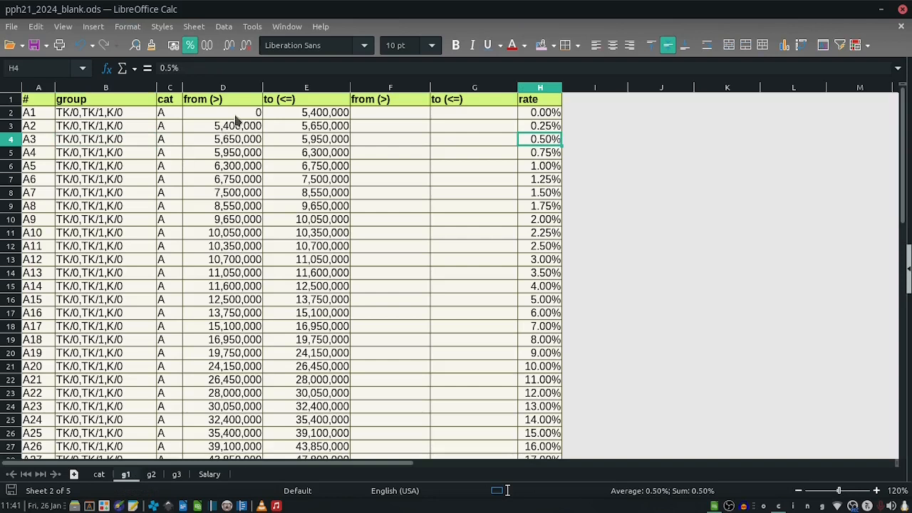
{"action": "left_click", "coordinate": [235, 114]}
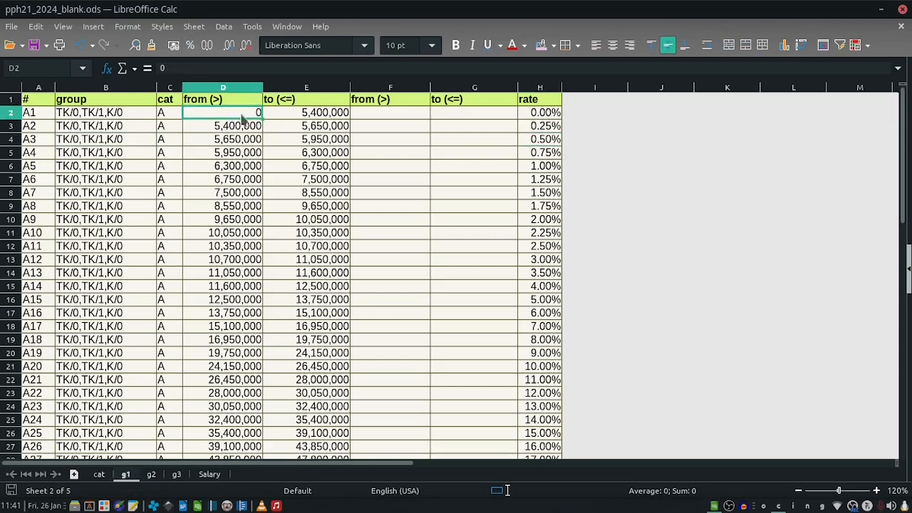
{"action": "left_click", "coordinate": [305, 118]}
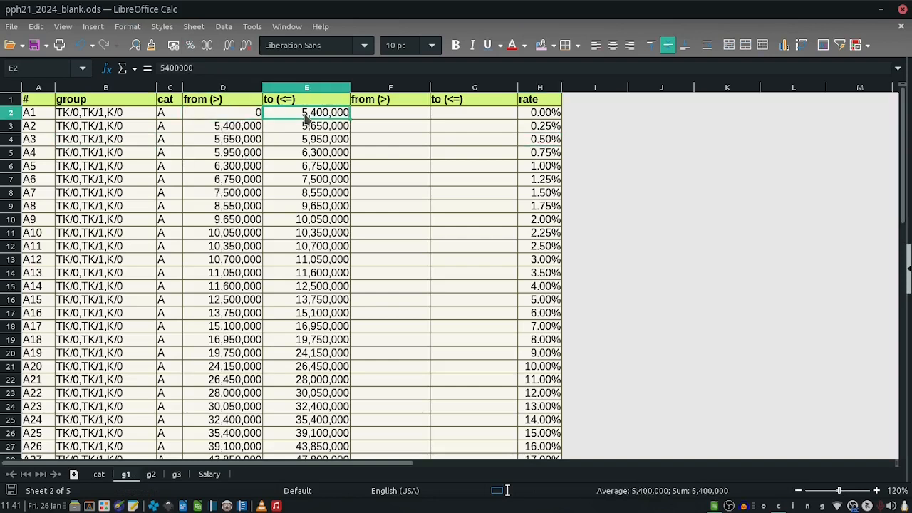
- Examine the salary brackets and their rates down the full length of the g1 sheet
{"action": "left_click", "coordinate": [221, 134]}
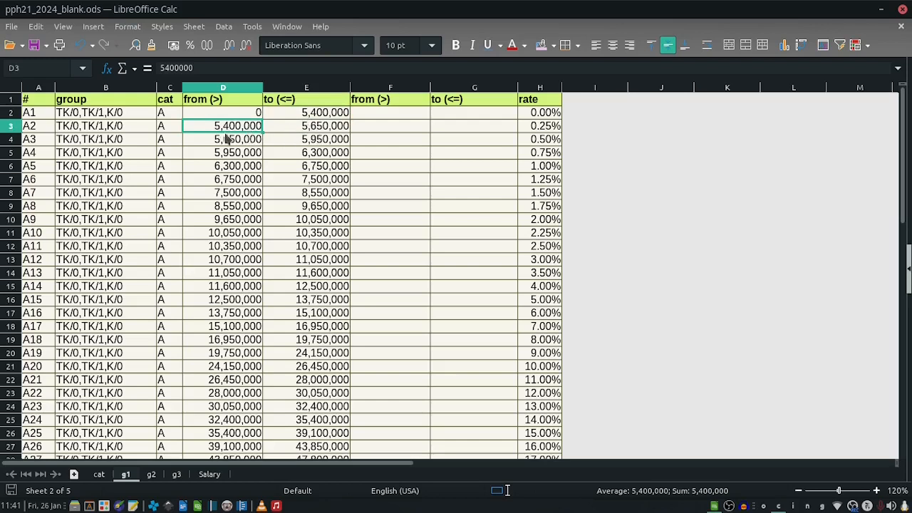
{"action": "left_click", "coordinate": [533, 114]}
{"action": "left_click", "coordinate": [532, 126]}
{"action": "left_click", "coordinate": [533, 140]}
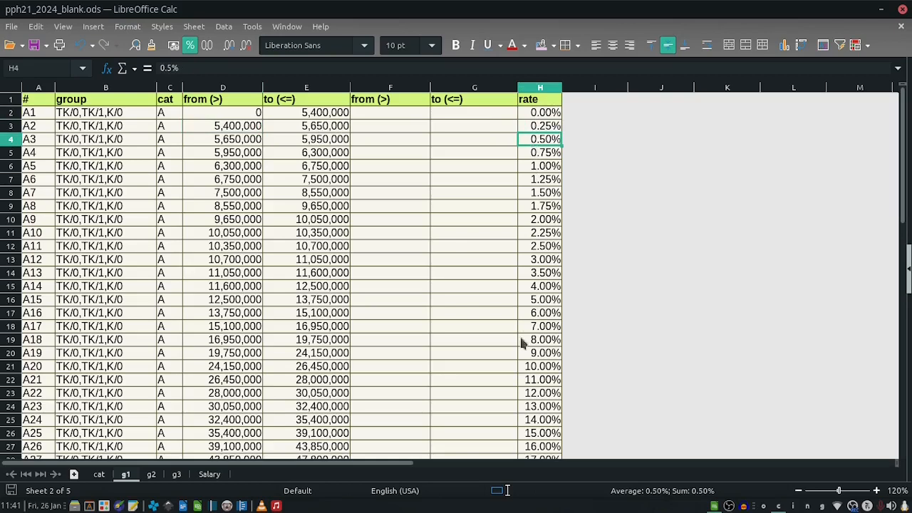
{"action": "left_click", "coordinate": [261, 276]}
{"action": "scroll", "coordinate": [244, 251], "scroll_direction": "down", "scroll_amount": 4}
{"action": "scroll", "coordinate": [245, 251], "scroll_direction": "down", "scroll_amount": 5}
{"action": "scroll", "coordinate": [245, 252], "scroll_direction": "up", "scroll_amount": 9}
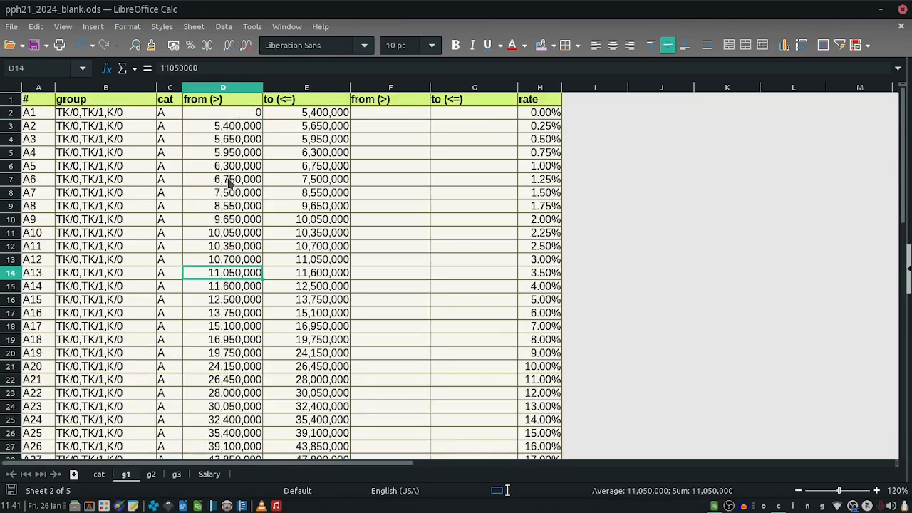
{"action": "left_click", "coordinate": [230, 182]}
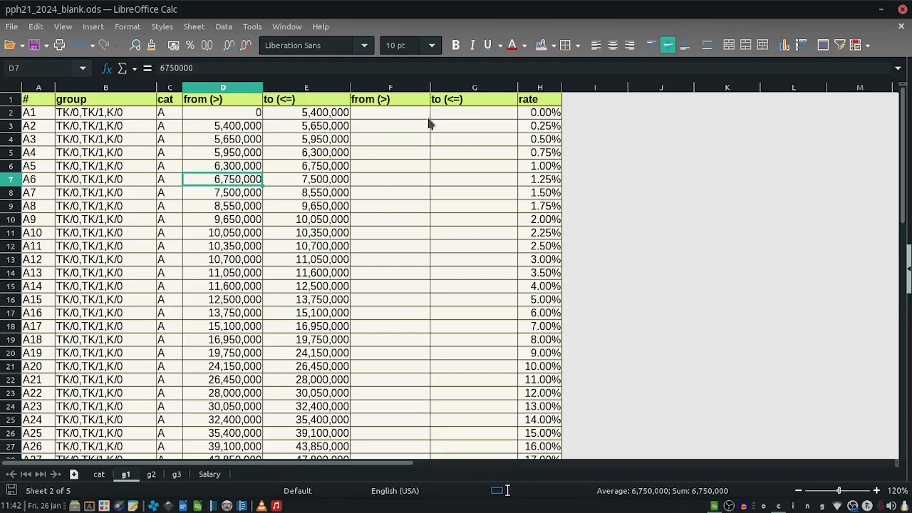
- Examine the second pair of from and to columns, F and G, on the g1 sheet
{"action": "left_click_drag", "start_coordinate": [395, 87], "coordinate": [465, 93]}
{"action": "left_click", "coordinate": [422, 133]}
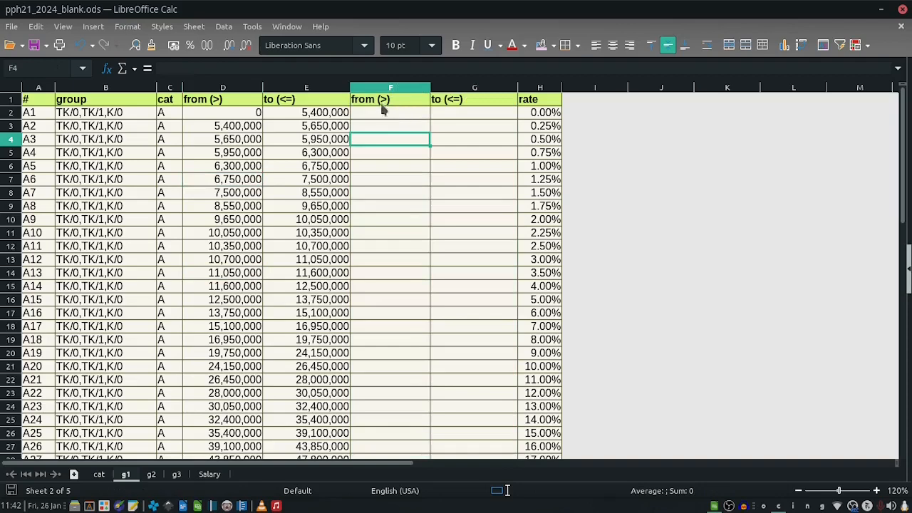
{"action": "left_click", "coordinate": [382, 100]}
{"action": "left_click_drag", "start_coordinate": [379, 128], "coordinate": [482, 225]}
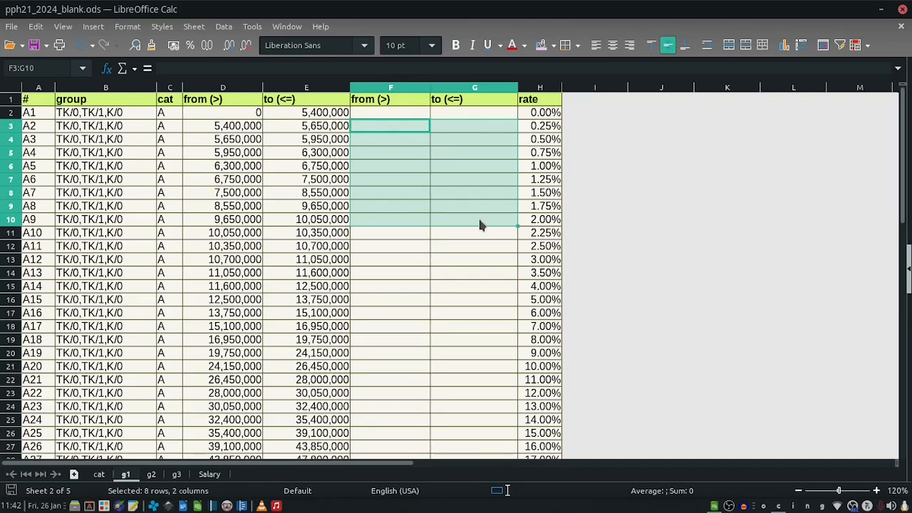
{"action": "left_click", "coordinate": [426, 198]}
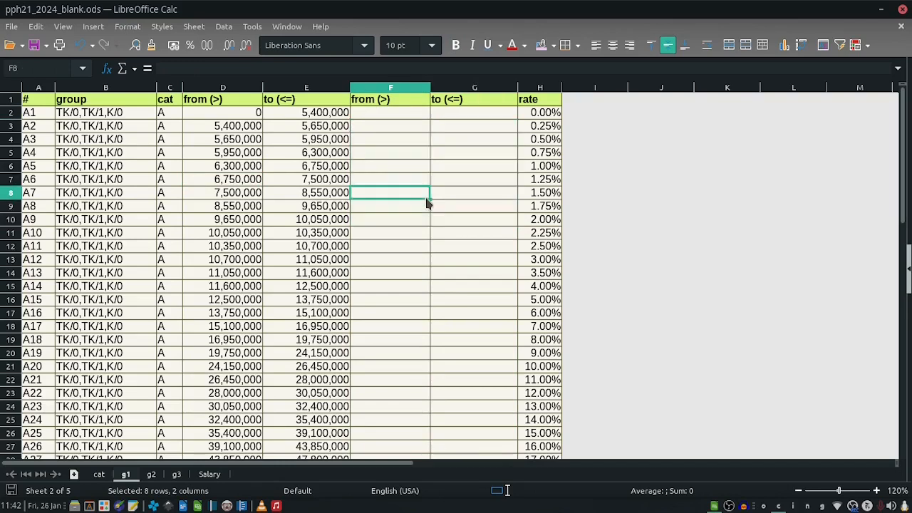
- Compare the g1, g2 and g3 rate sheets, and look over the group column on g1
{"action": "left_click", "coordinate": [151, 476]}
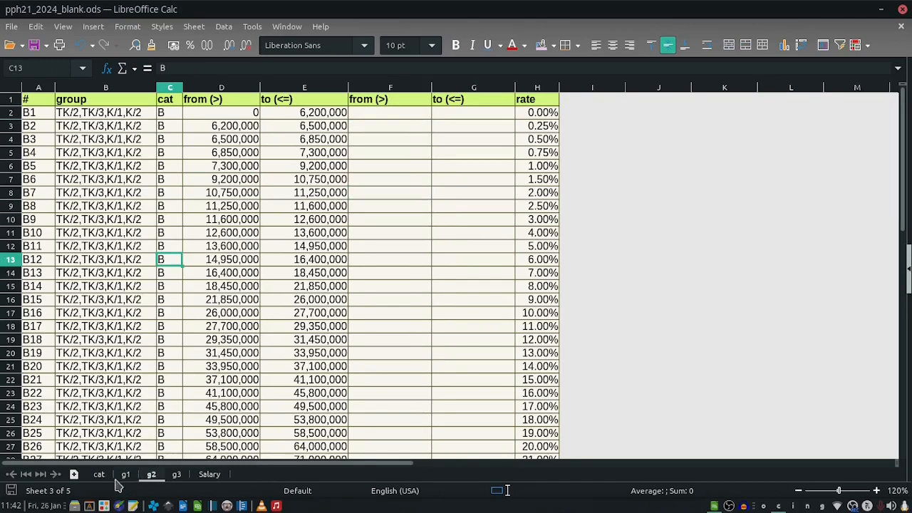
{"action": "left_click", "coordinate": [125, 476]}
{"action": "left_click", "coordinate": [146, 476]}
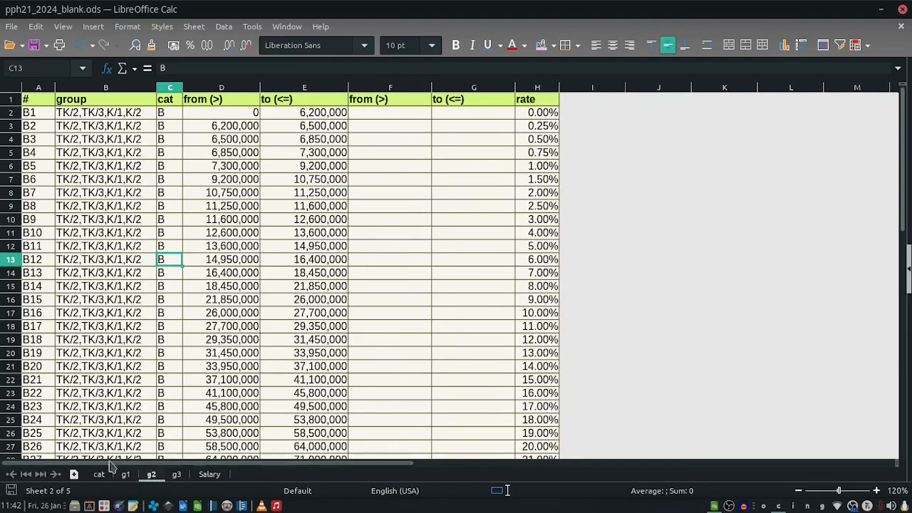
{"action": "left_click", "coordinate": [178, 476]}
{"action": "left_click", "coordinate": [151, 476]}
{"action": "left_click", "coordinate": [125, 476]}
{"action": "left_click_drag", "start_coordinate": [71, 181], "coordinate": [80, 276]}
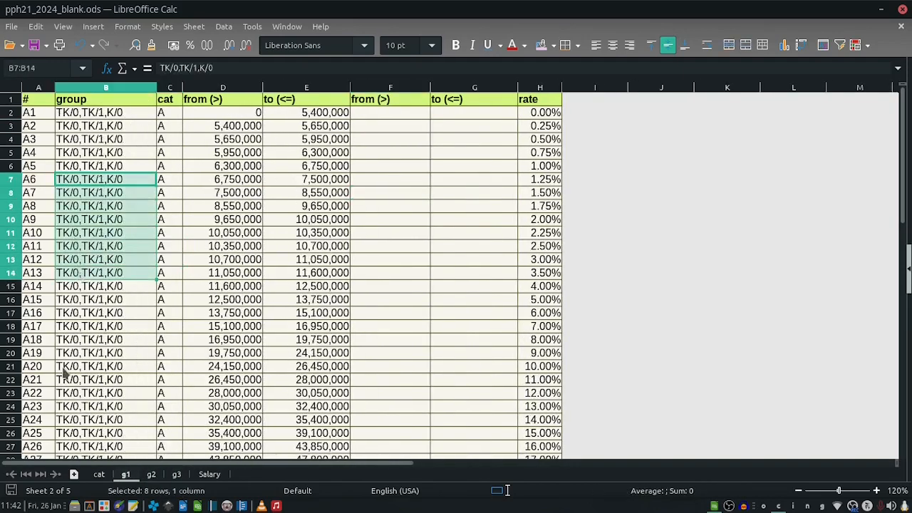
- Add a new sheet after Salary and review the group 1 statuses on the cat sheet
{"action": "left_click", "coordinate": [73, 474]}
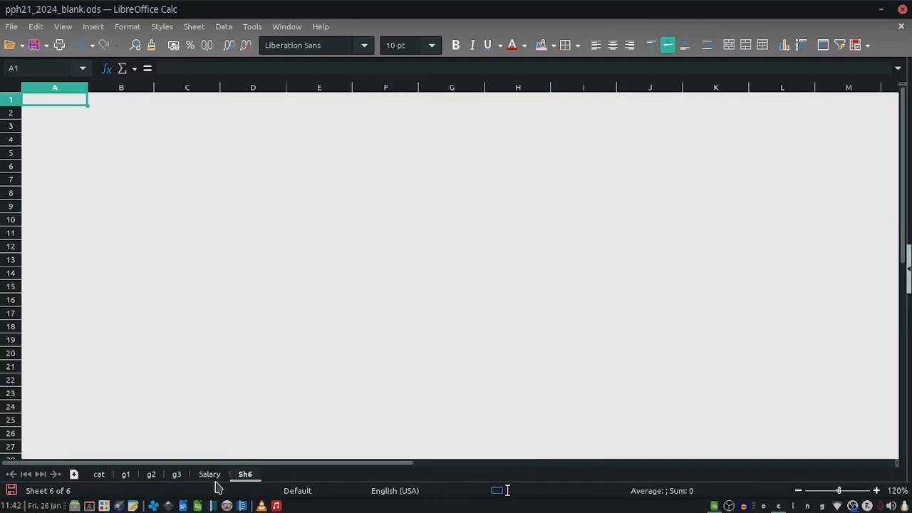
{"action": "left_click", "coordinate": [94, 476]}
{"action": "left_click", "coordinate": [68, 180]}
{"action": "left_click_drag", "start_coordinate": [69, 129], "coordinate": [69, 177]}
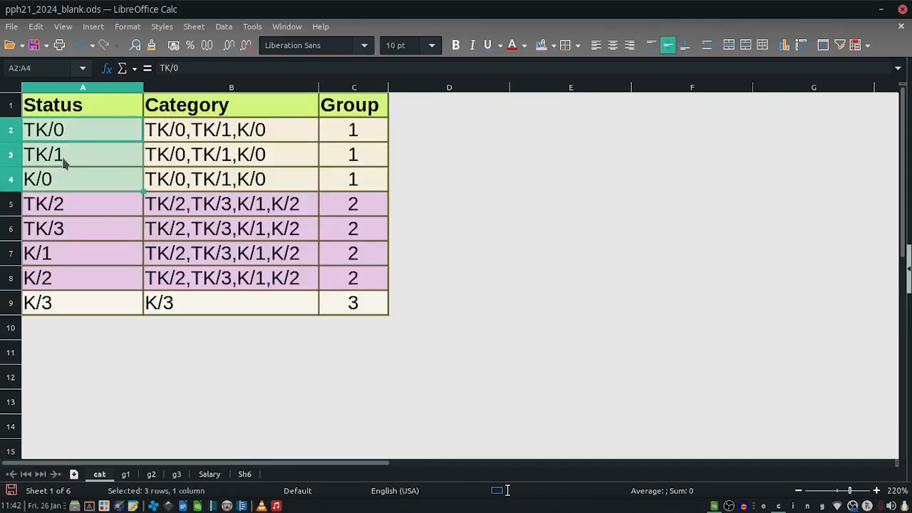
- Compare the group 2 statuses on the cat sheet with the g2 rate sheet
{"action": "left_click", "coordinate": [147, 476]}
{"action": "left_click", "coordinate": [100, 473]}
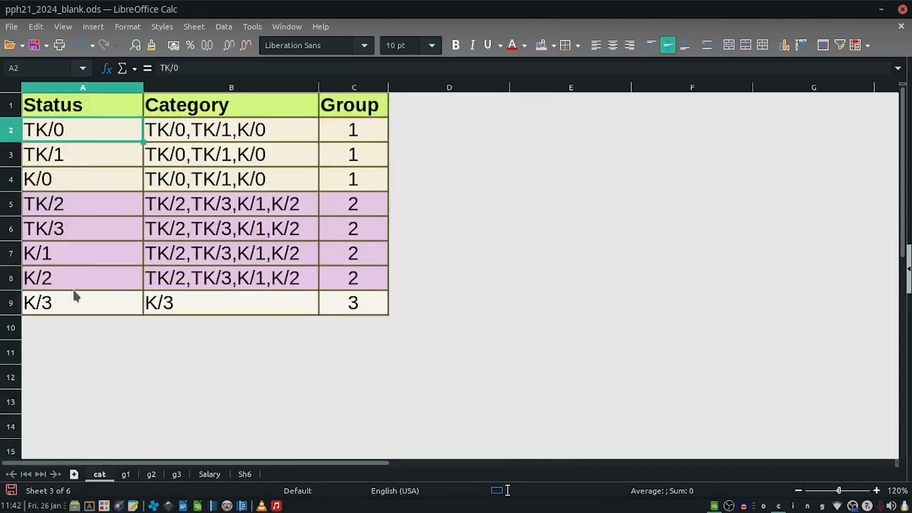
{"action": "left_click", "coordinate": [57, 207]}
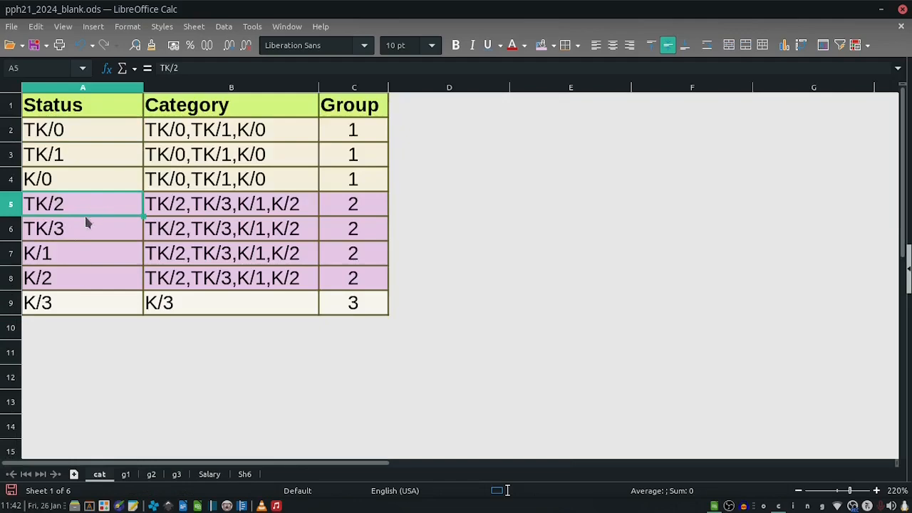
{"action": "left_click", "coordinate": [57, 261]}
{"action": "left_click", "coordinate": [61, 289]}
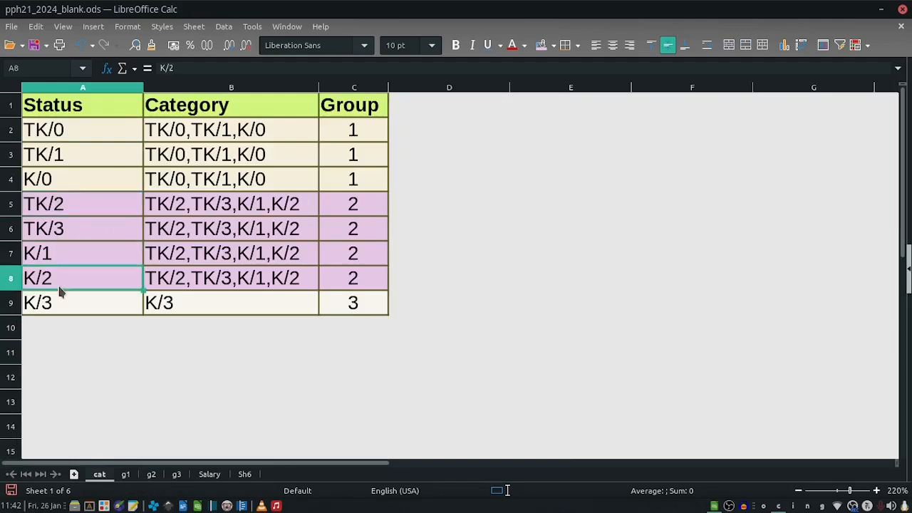
{"action": "left_click", "coordinate": [152, 474]}
- Open the g3 sheet and examine its upper limits and group entries
{"action": "left_click", "coordinate": [177, 476]}
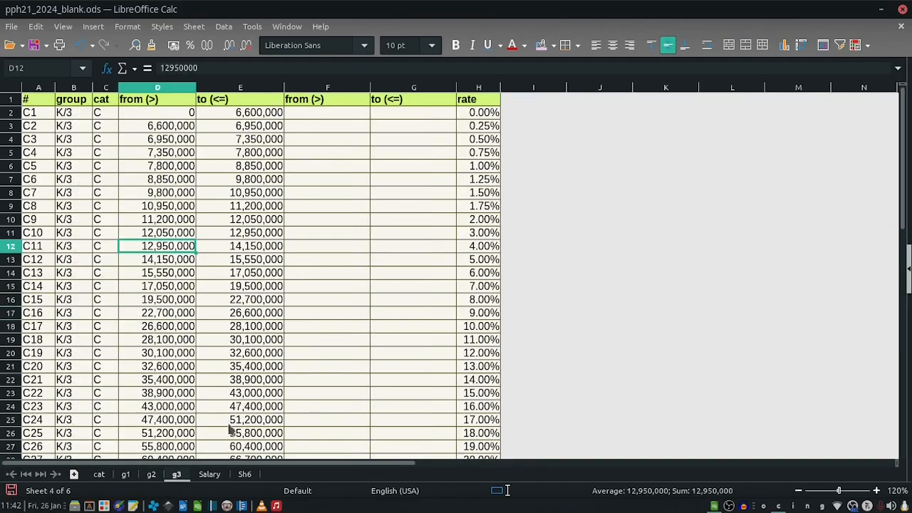
{"action": "left_click", "coordinate": [201, 206]}
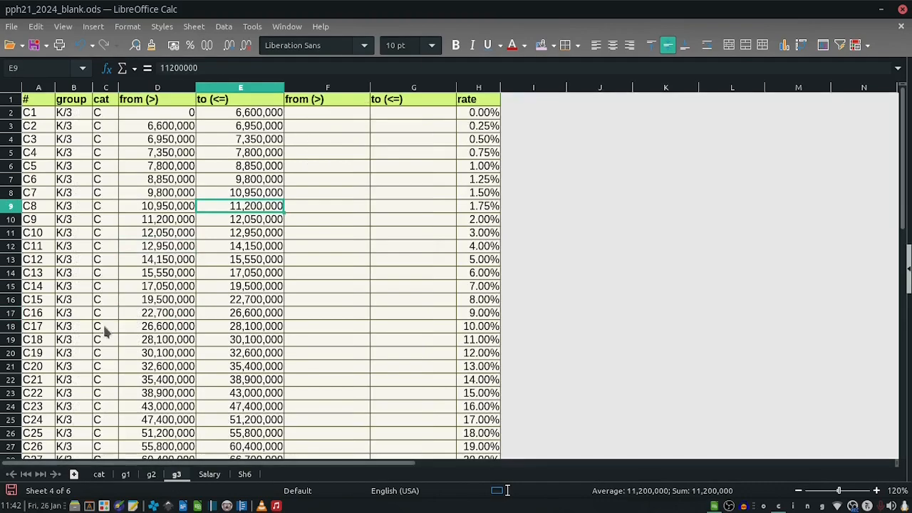
{"action": "left_click", "coordinate": [62, 199]}
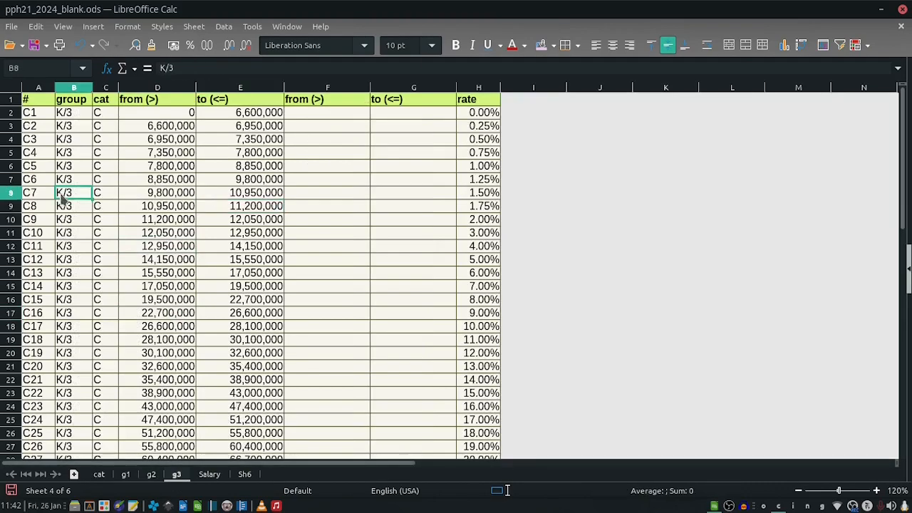
- Examine the rate column down to the last bracket on the g2 sheet, and check the brackets on g3
{"action": "left_click", "coordinate": [151, 474]}
{"action": "left_click", "coordinate": [389, 139]}
{"action": "left_click_drag", "start_coordinate": [539, 114], "coordinate": [541, 393]}
{"action": "left_click", "coordinate": [525, 233]}
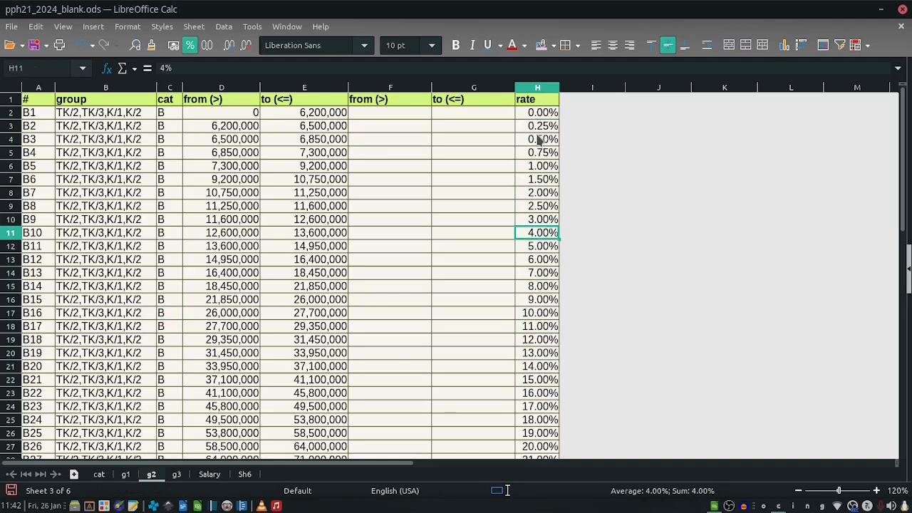
{"action": "left_click", "coordinate": [539, 140]}
{"action": "scroll", "coordinate": [544, 227], "scroll_direction": "down", "scroll_amount": 9}
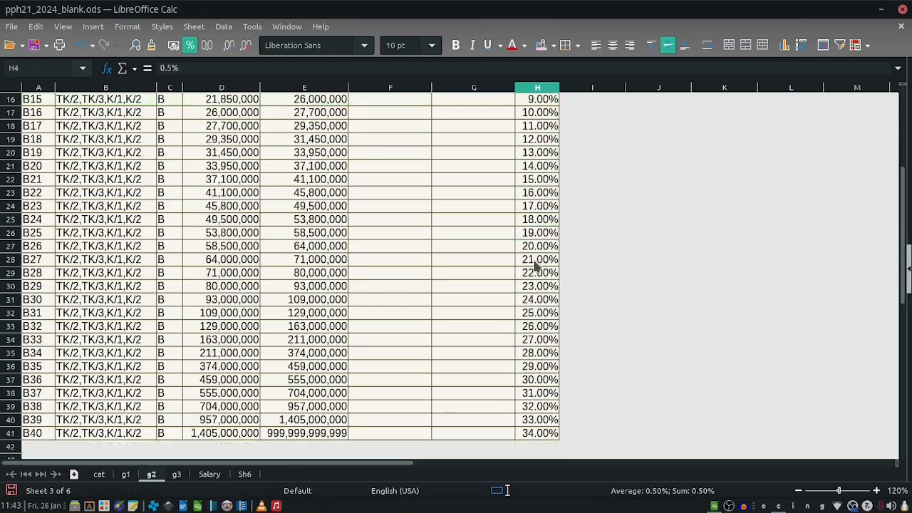
{"action": "scroll", "coordinate": [532, 266], "scroll_direction": "up", "scroll_amount": 9}
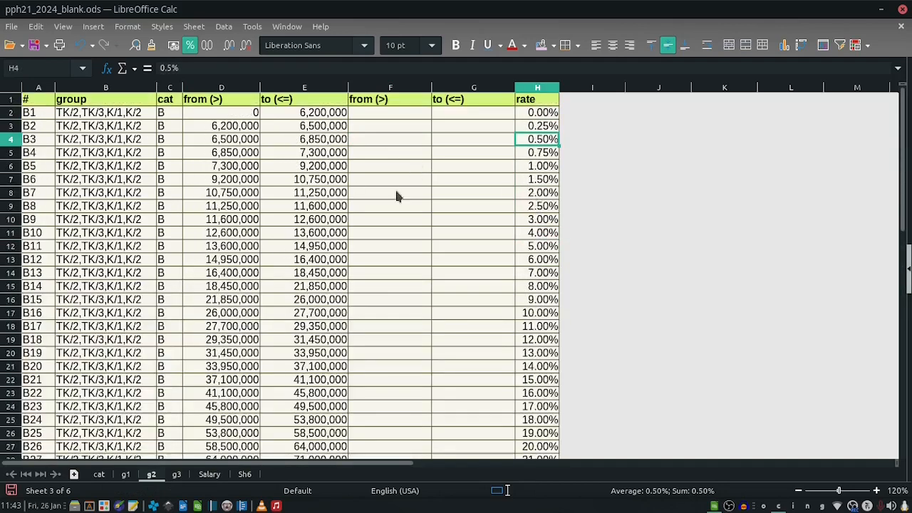
{"action": "left_click", "coordinate": [176, 473]}
{"action": "left_click", "coordinate": [246, 277]}
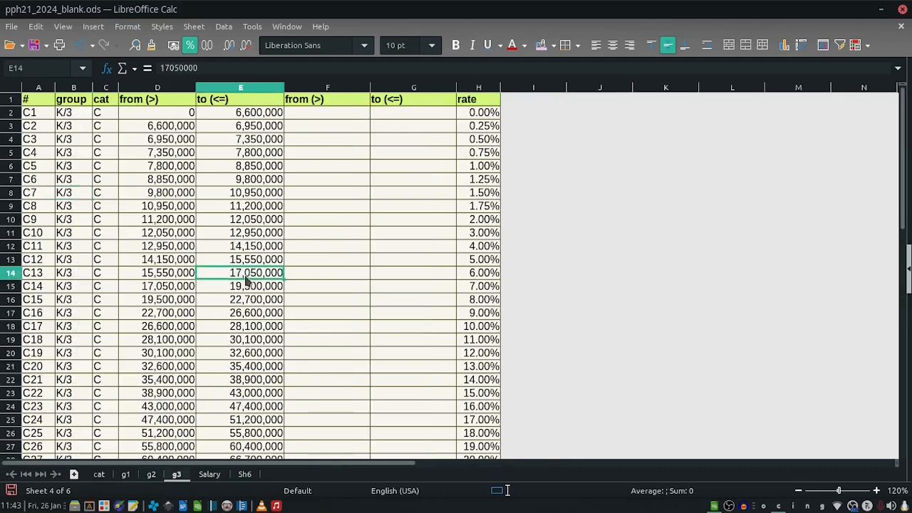
- Open the Salary sheet and look over the layout of the employee table
{"action": "left_click", "coordinate": [209, 474]}
{"action": "left_click", "coordinate": [144, 153]}
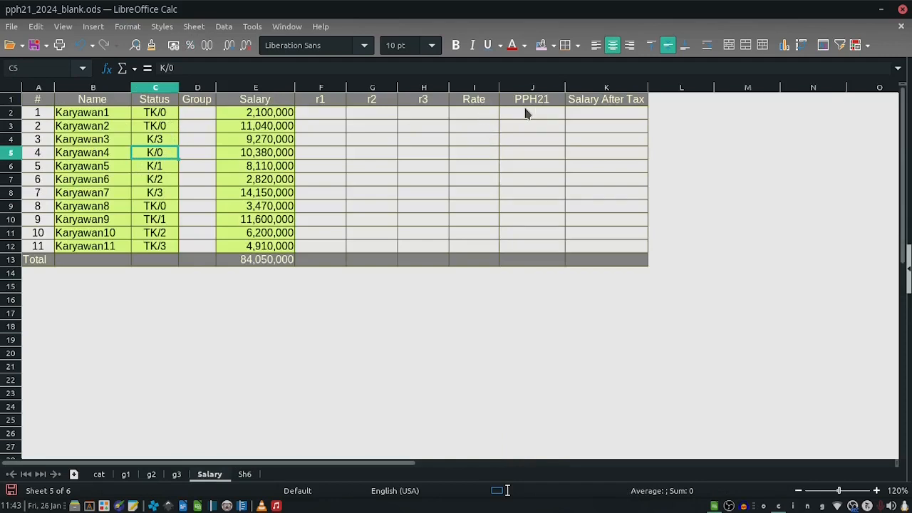
{"action": "left_click", "coordinate": [100, 155]}
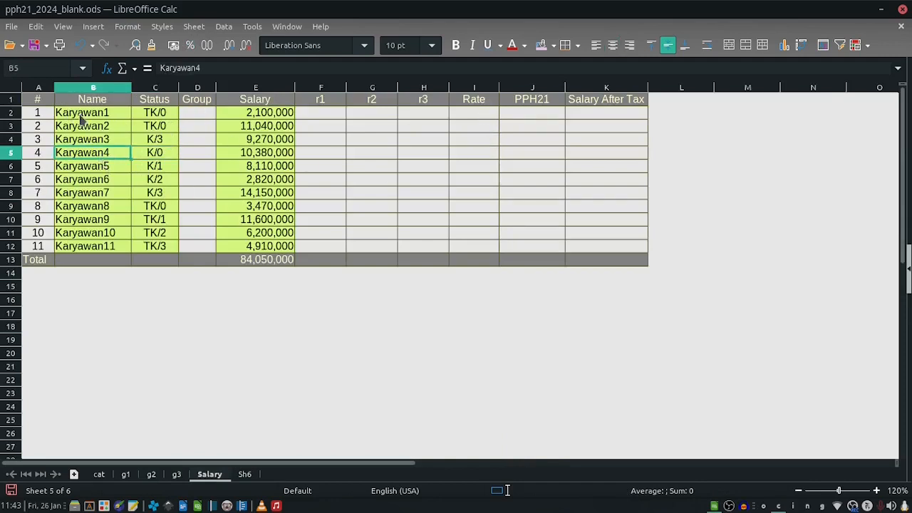
{"action": "left_click_drag", "start_coordinate": [44, 105], "coordinate": [563, 174]}
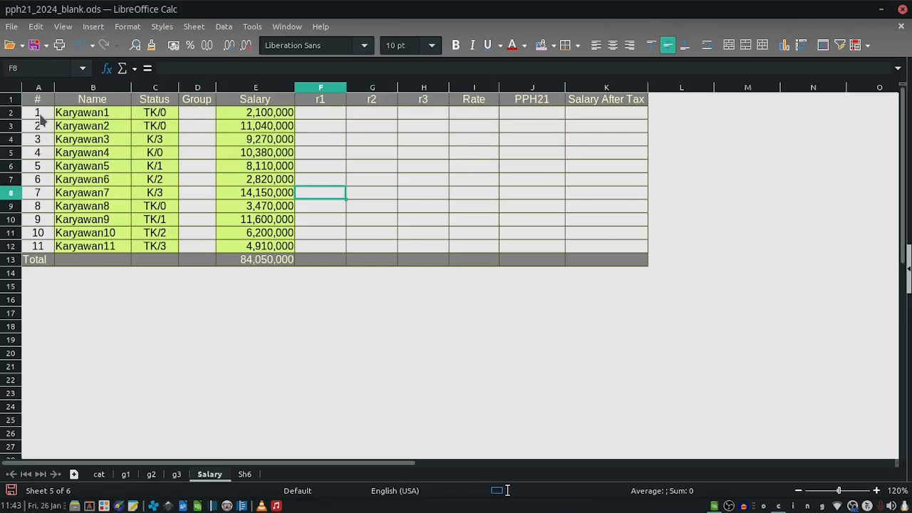
- Examine the Name, Status, Group and Salary columns of the employee table
{"action": "left_click_drag", "start_coordinate": [87, 116], "coordinate": [90, 198]}
{"action": "left_click_drag", "start_coordinate": [158, 115], "coordinate": [152, 220]}
{"action": "left_click_drag", "start_coordinate": [196, 114], "coordinate": [192, 225]}
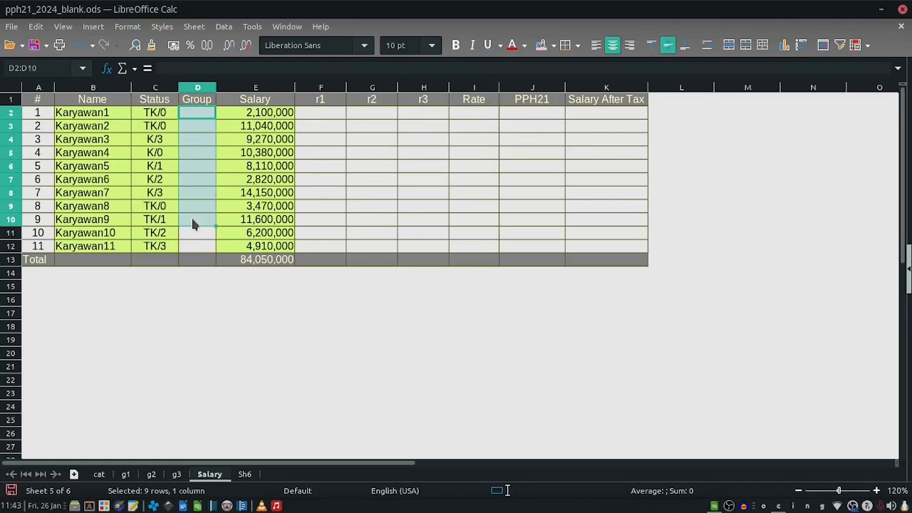
{"action": "left_click_drag", "start_coordinate": [269, 114], "coordinate": [262, 242]}
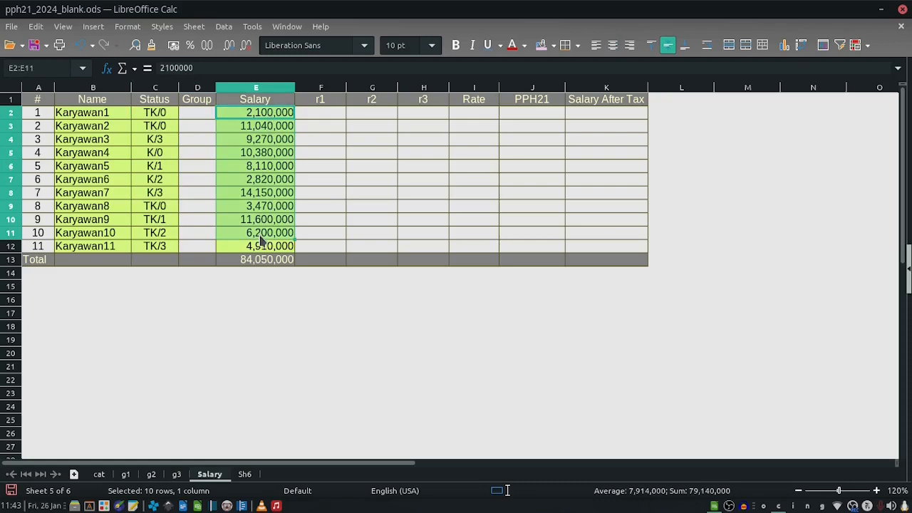
{"action": "left_click", "coordinate": [265, 153]}
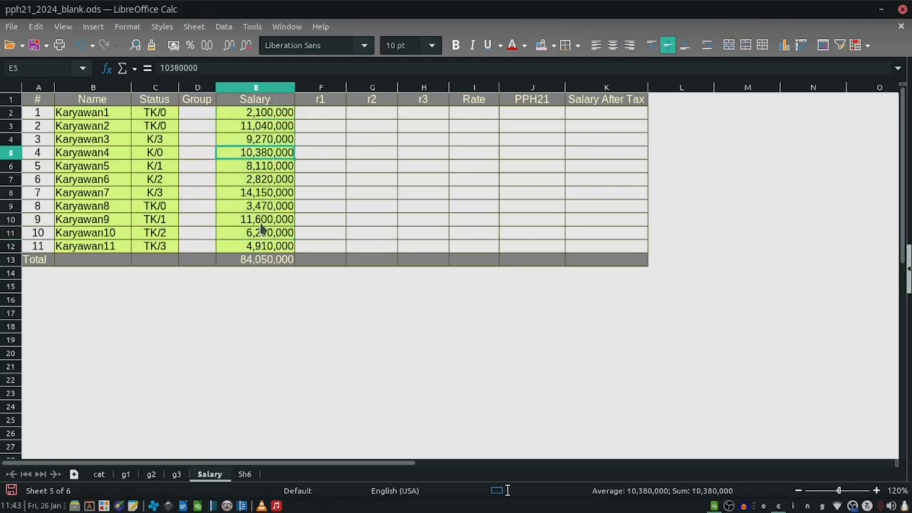
- Examine the r1, r2, r3 and Rate columns of the employee table on the Salary sheet
{"action": "left_click_drag", "start_coordinate": [327, 107], "coordinate": [607, 233]}
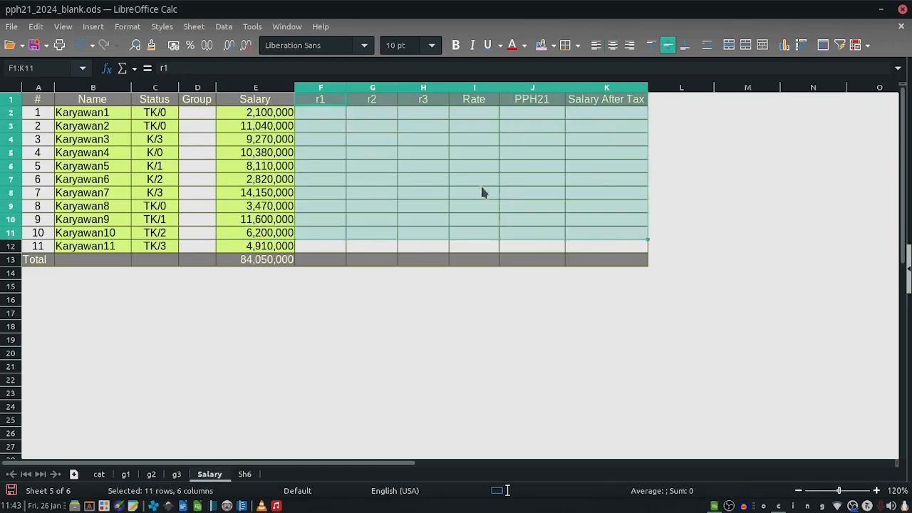
{"action": "left_click", "coordinate": [477, 181]}
{"action": "left_click_drag", "start_coordinate": [315, 107], "coordinate": [421, 210]}
{"action": "left_click", "coordinate": [339, 129]}
{"action": "double_click", "coordinate": [339, 131]}
{"action": "left_click", "coordinate": [353, 143]}
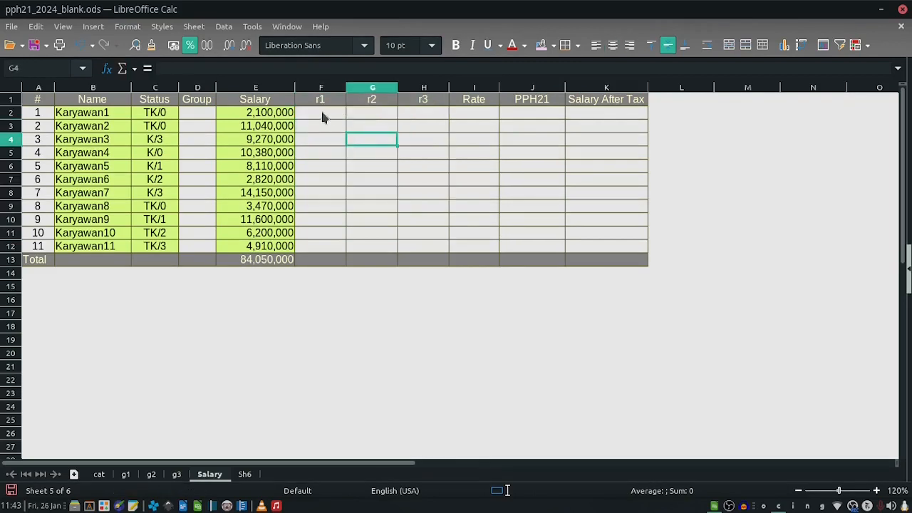
{"action": "left_click", "coordinate": [375, 103]}
{"action": "left_click", "coordinate": [425, 105]}
{"action": "left_click_drag", "start_coordinate": [471, 107], "coordinate": [464, 258]}
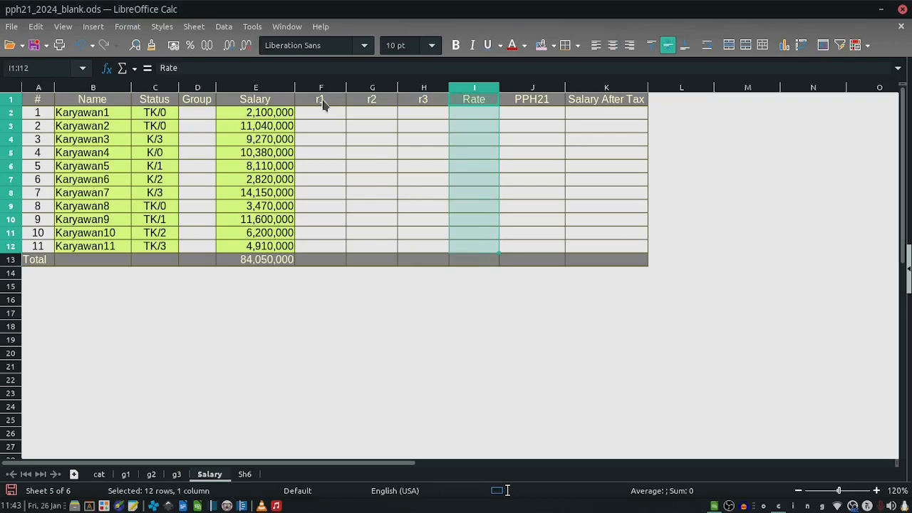
{"action": "left_click_drag", "start_coordinate": [318, 90], "coordinate": [411, 94]}
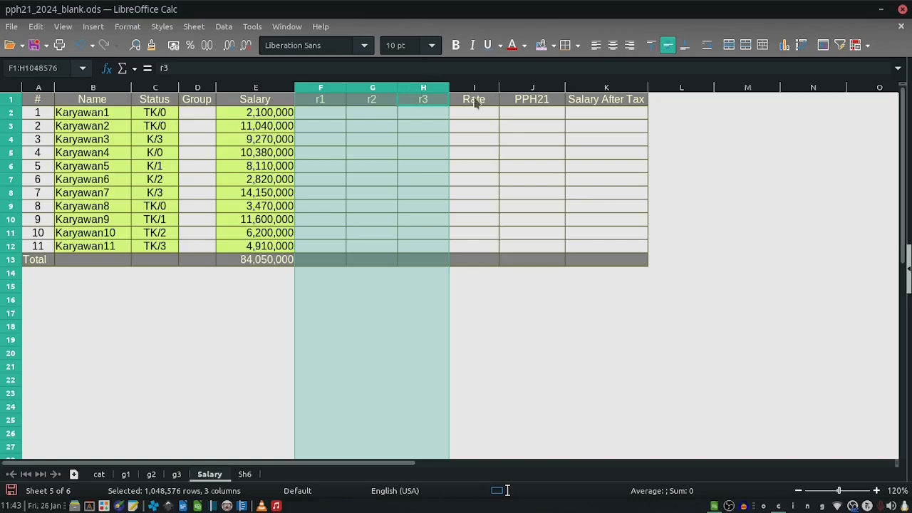
- Examine the PPH21 and Salary After Tax columns of the employee table
{"action": "left_click", "coordinate": [572, 154]}
{"action": "left_click_drag", "start_coordinate": [513, 114], "coordinate": [514, 234]}
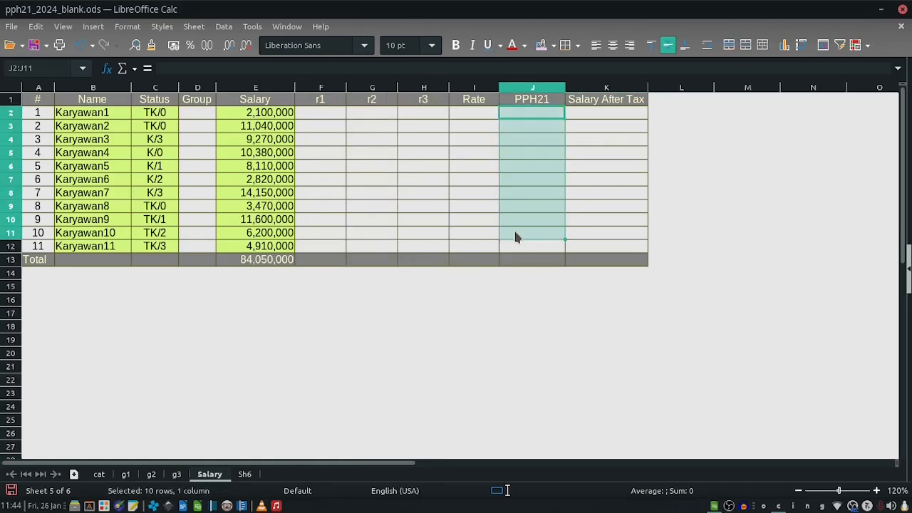
{"action": "left_click_drag", "start_coordinate": [580, 117], "coordinate": [574, 230]}
{"action": "left_click", "coordinate": [574, 171]}
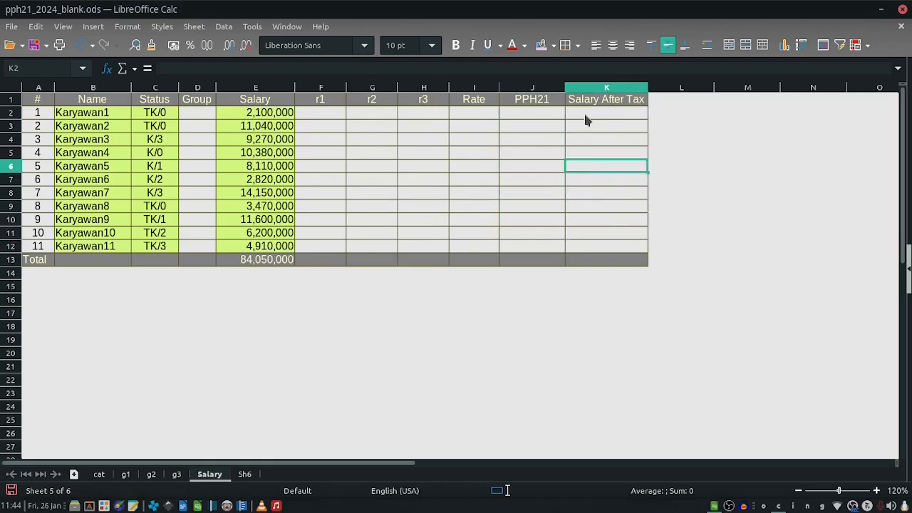
{"action": "left_click", "coordinate": [586, 120]}
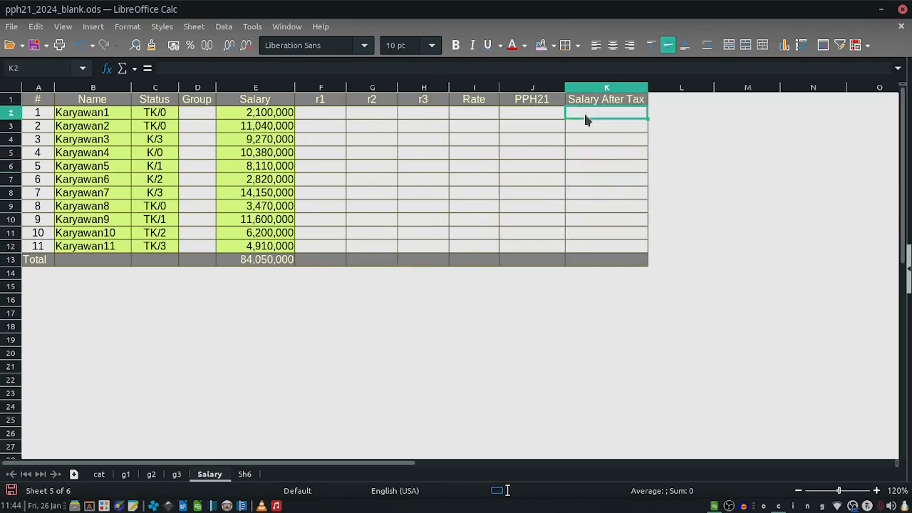
- On sheet g1, enter the formula =E2 in cell G2 of the second to (<=) column
{"action": "left_click", "coordinate": [300, 151]}
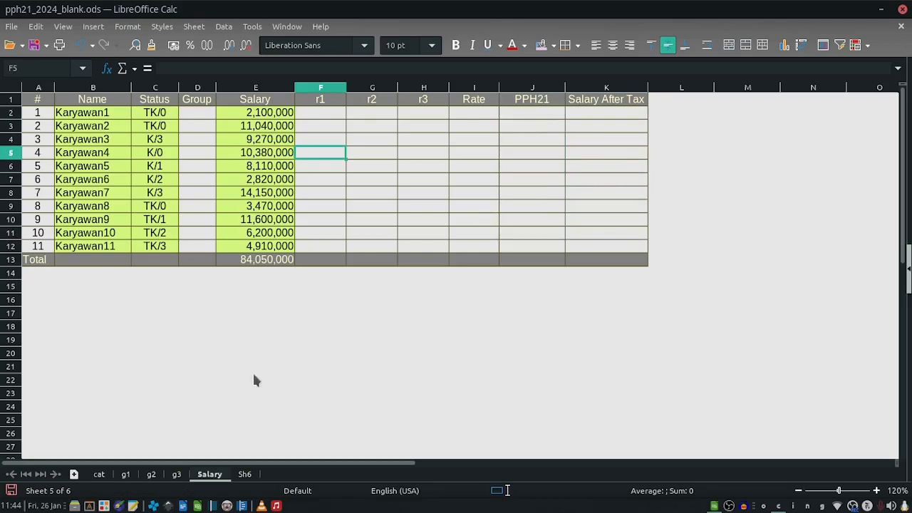
{"action": "left_click", "coordinate": [126, 473]}
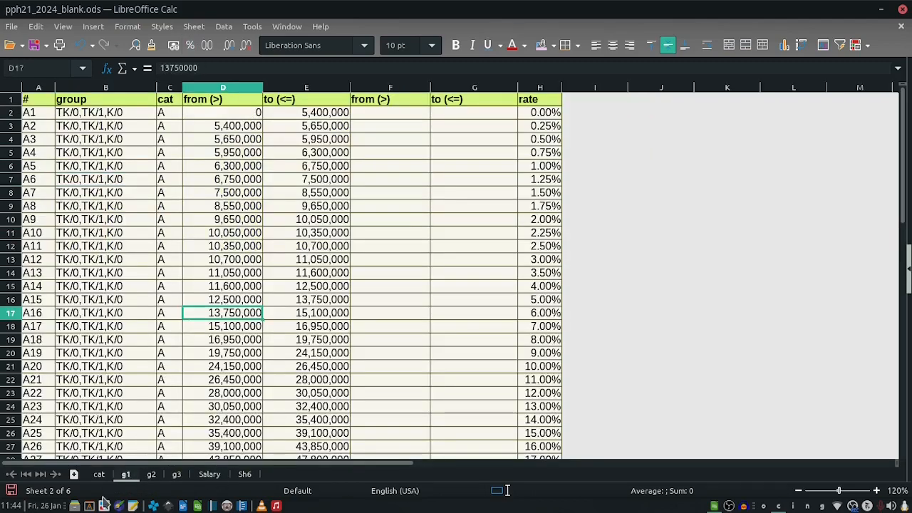
{"action": "left_click", "coordinate": [292, 209]}
{"action": "left_click", "coordinate": [320, 168]}
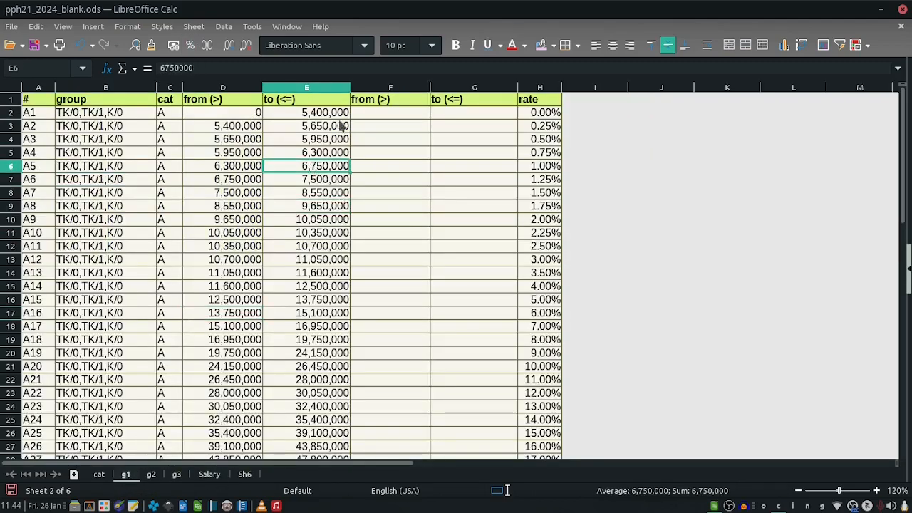
{"action": "left_click", "coordinate": [377, 116]}
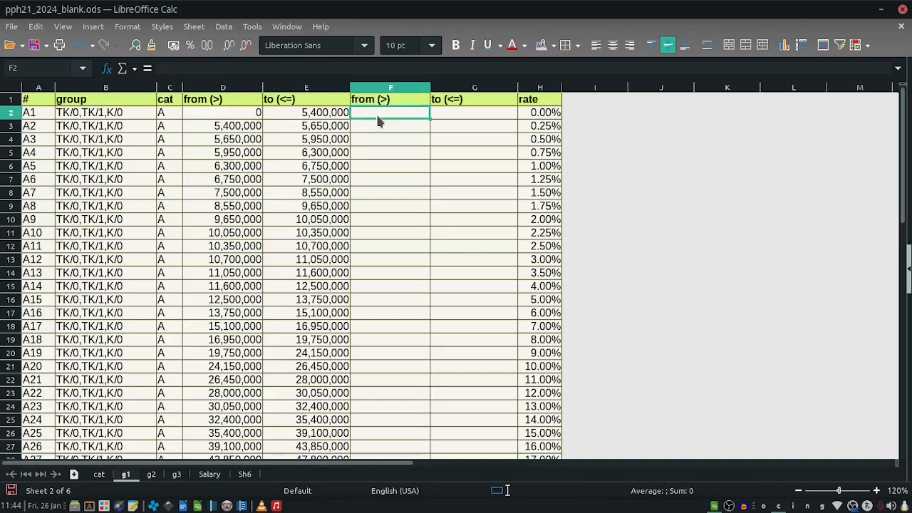
{"action": "key", "text": "Tab"}
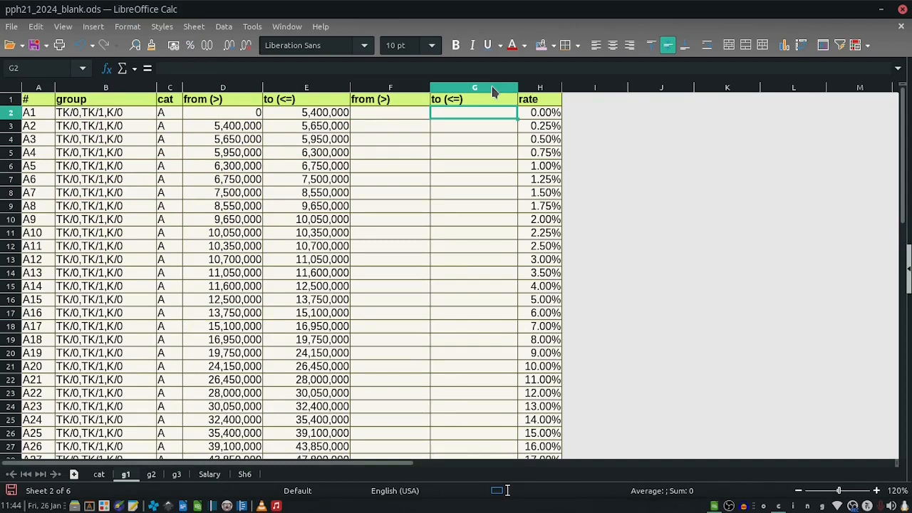
{"action": "type", "text": "="}
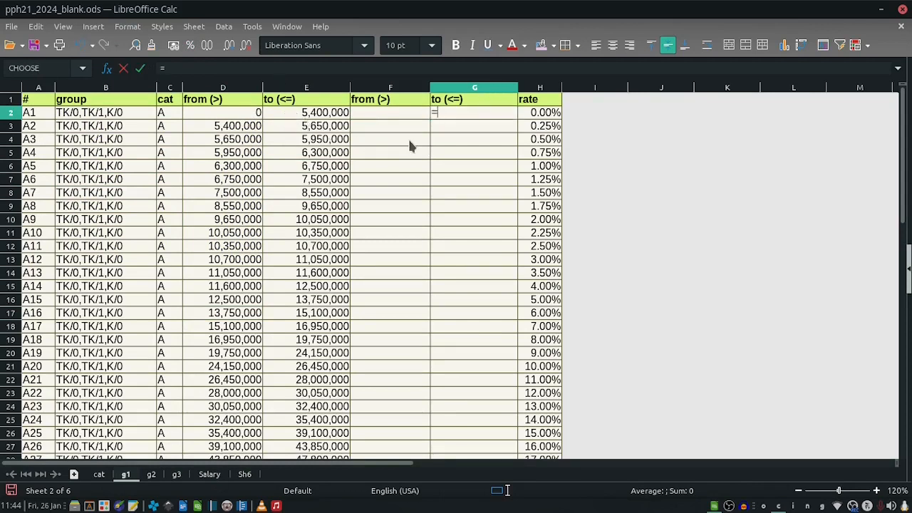
{"action": "left_click", "coordinate": [281, 113]}
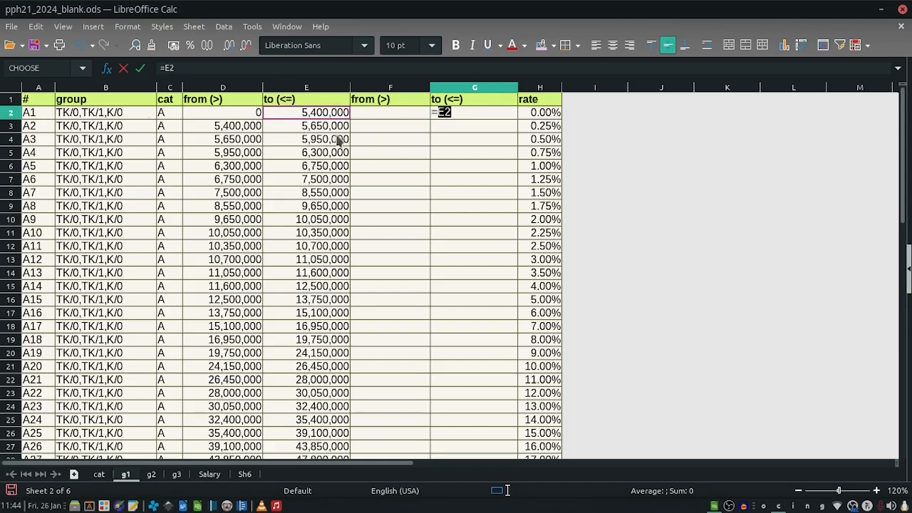
{"action": "key", "text": "Return"}
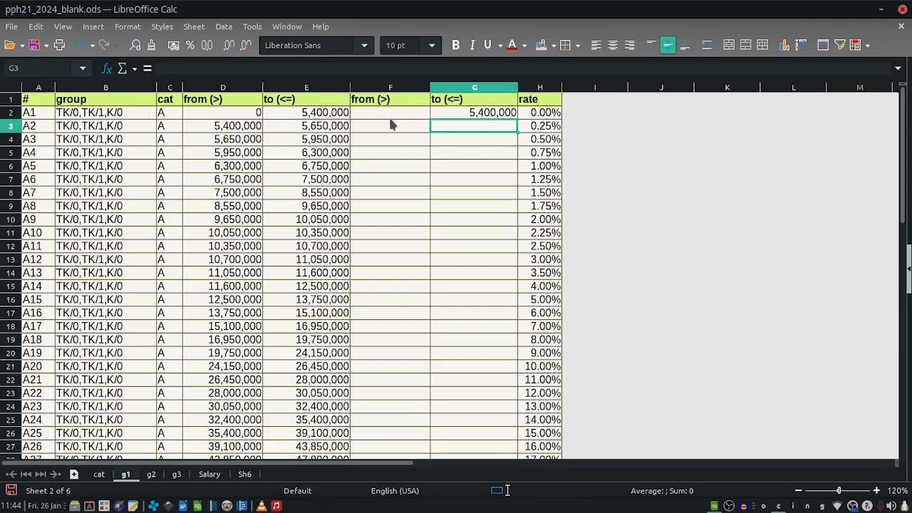
- Fill the G2 formula down the second to (<=) column through row 45
{"action": "key", "text": "Up"}
{"action": "left_click_drag", "start_coordinate": [517, 118], "coordinate": [480, 190]}
{"action": "scroll", "coordinate": [438, 279], "scroll_direction": "up", "scroll_amount": 10}
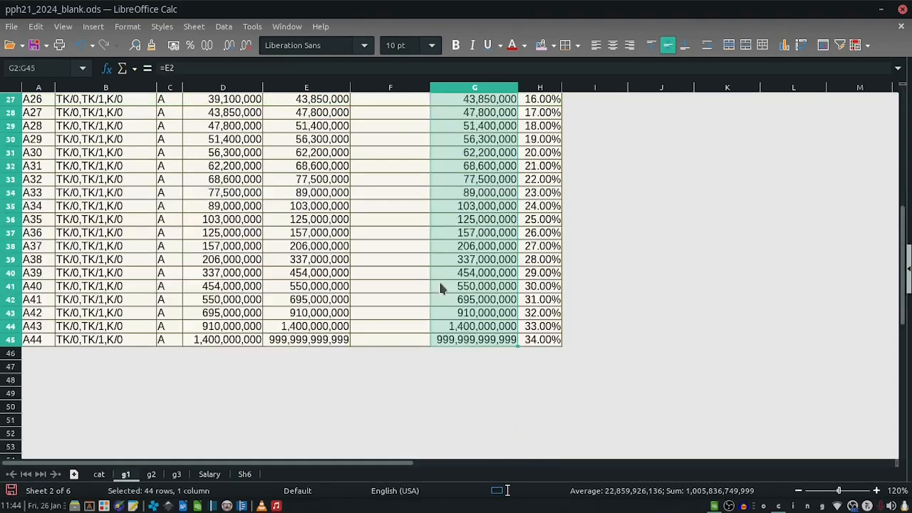
{"action": "scroll", "coordinate": [439, 288], "scroll_direction": "up", "scroll_amount": 3}
- Enter the formula =IF(ROW()=2,0,D2+0.01) in cell F2 of the second from (>) column
{"action": "left_click", "coordinate": [381, 113]}
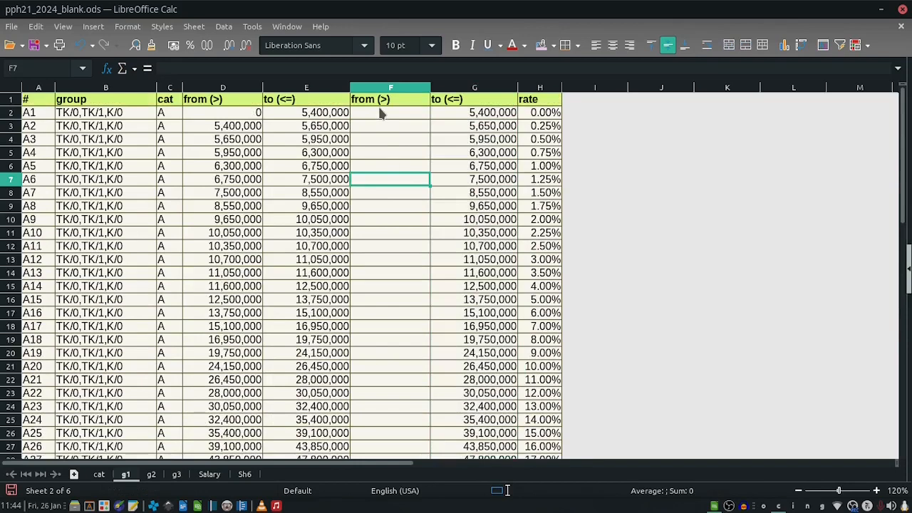
{"action": "type", "text": "=if(row"}
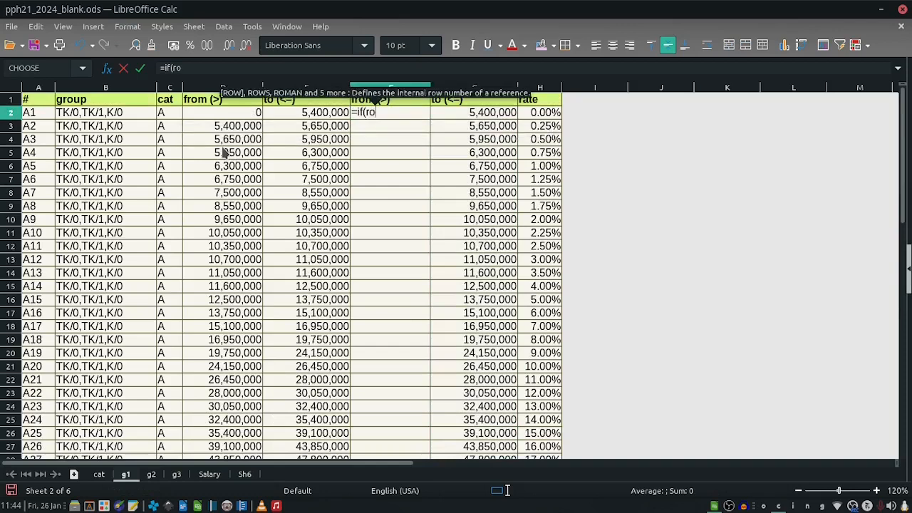
{"action": "key", "text": "BackSpace"}
{"action": "key", "text": "BackSpace"}
{"action": "key", "text": "BackSpace"}
{"action": "key", "text": "BackSpace"}
{"action": "type", "text": "("}
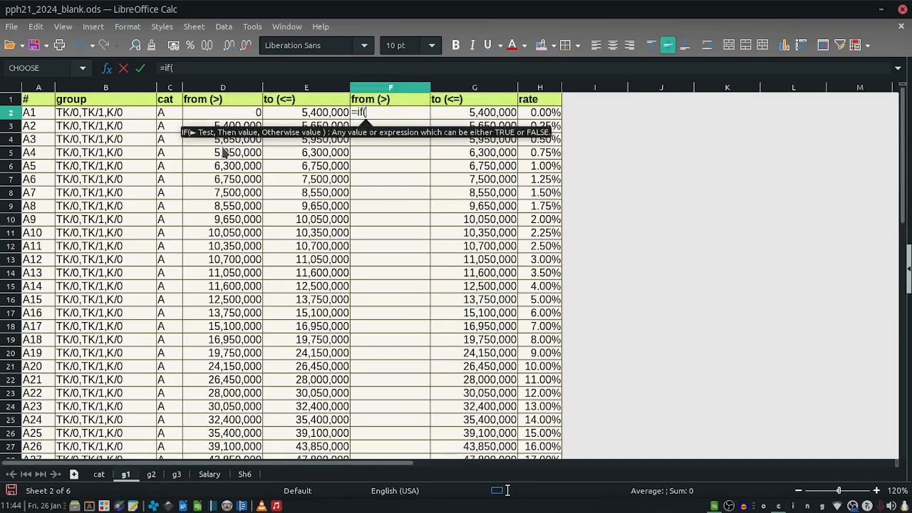
{"action": "type", "text": "row="}
{"action": "key", "text": "BackSpace"}
{"action": "key", "text": "BackSpace"}
{"action": "key", "text": "BackSpace"}
{"action": "key", "text": "BackSpace"}
{"action": "type", "text": "ro"}
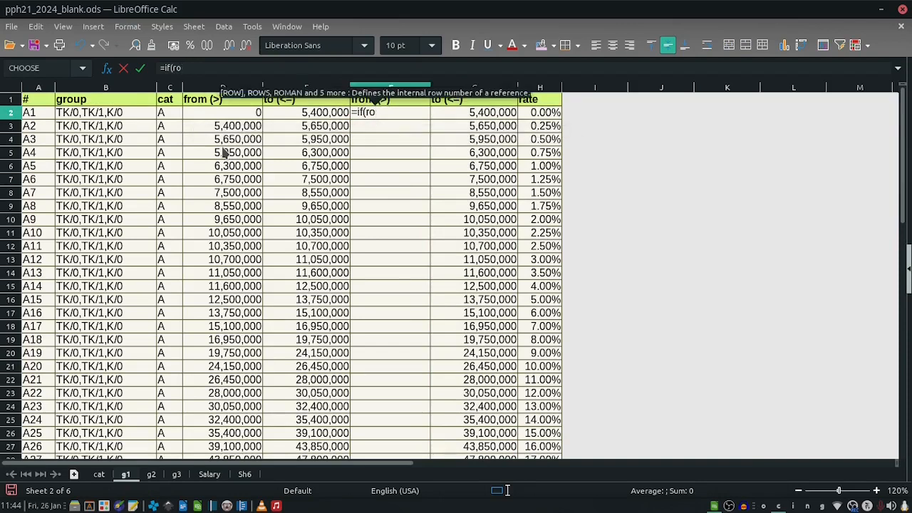
{"action": "type", "text": "w()=2,0,"}
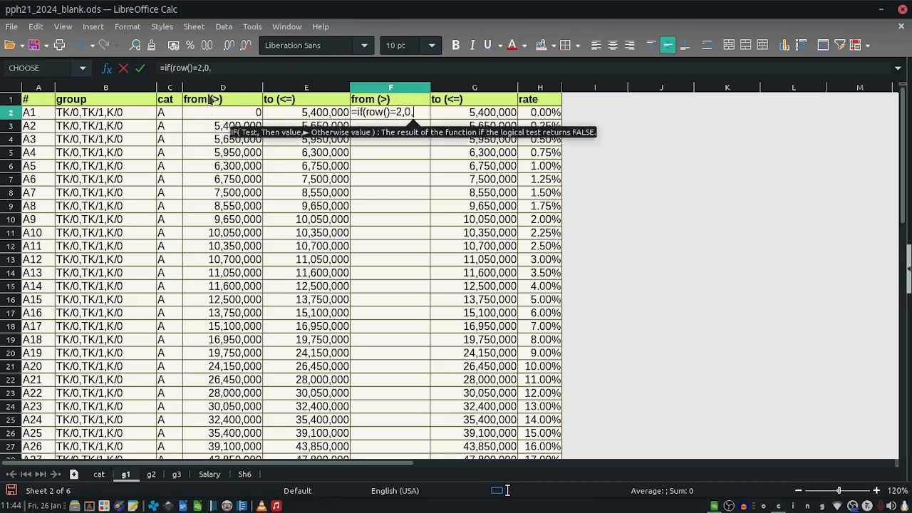
{"action": "left_click", "coordinate": [208, 116]}
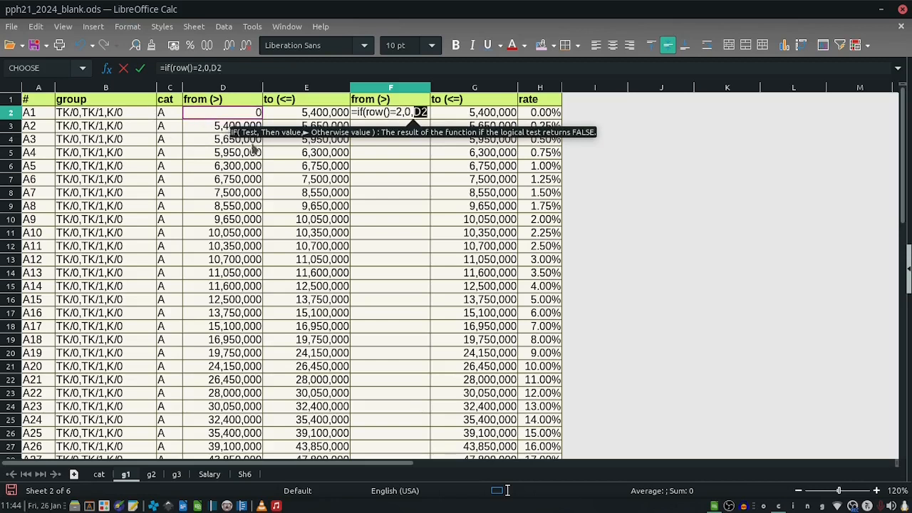
{"action": "type", "text": "+0.01)"}
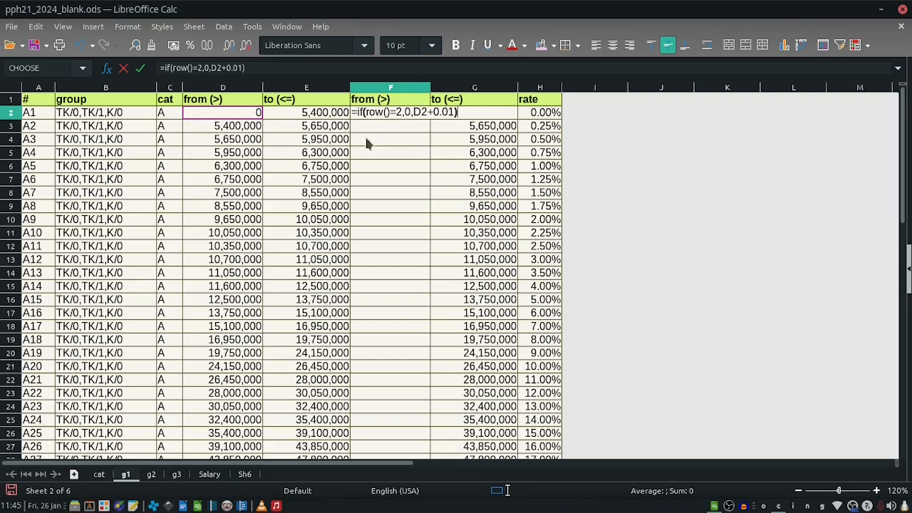
{"action": "key", "text": "Return"}
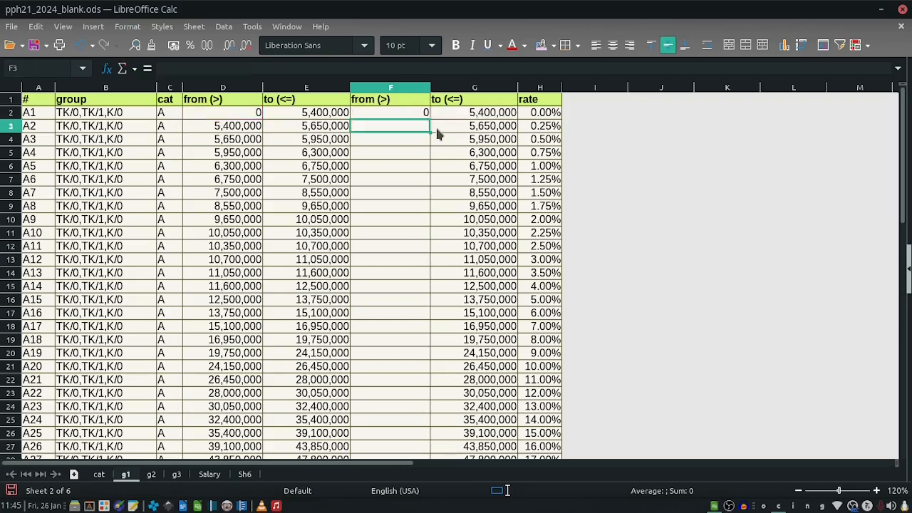
- Fill the F2 formula down the second from (>) column through row 45 and look over the filled rows
{"action": "left_click_drag", "start_coordinate": [431, 119], "coordinate": [421, 208]}
{"action": "scroll", "coordinate": [432, 329], "scroll_direction": "up", "scroll_amount": 12}
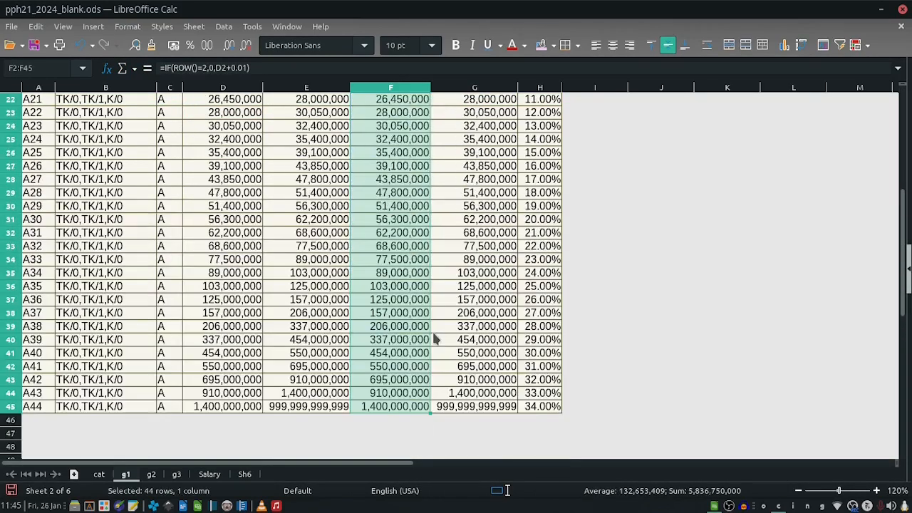
{"action": "left_click", "coordinate": [420, 246]}
{"action": "scroll", "coordinate": [422, 300], "scroll_direction": "down", "scroll_amount": 9}
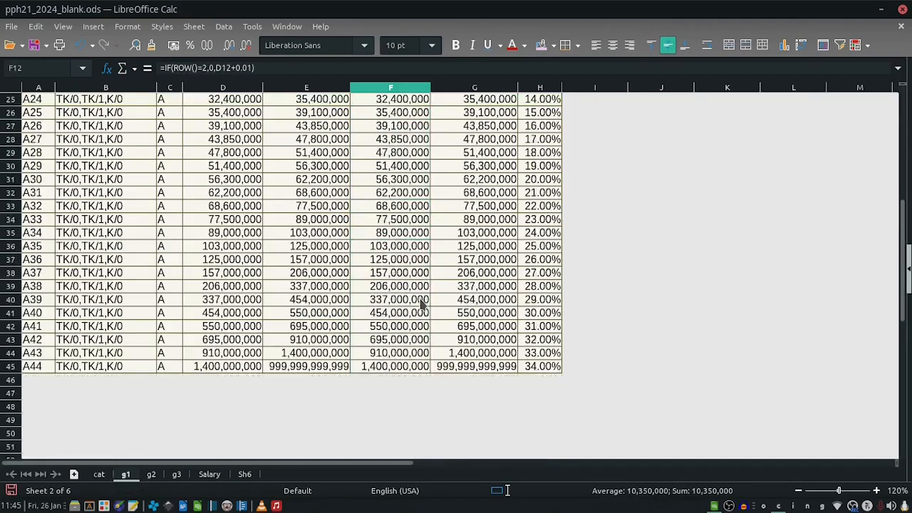
{"action": "scroll", "coordinate": [401, 236], "scroll_direction": "up", "scroll_amount": 9}
- Examine the formulas and headers of the second from (>) and to (<=) columns, comparing F3 with G2
{"action": "left_click", "coordinate": [392, 140]}
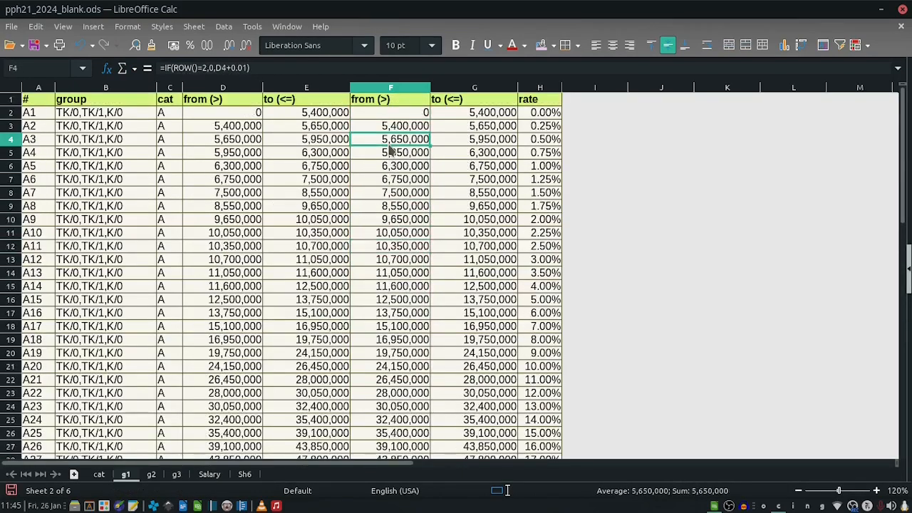
{"action": "double_click", "coordinate": [390, 126]}
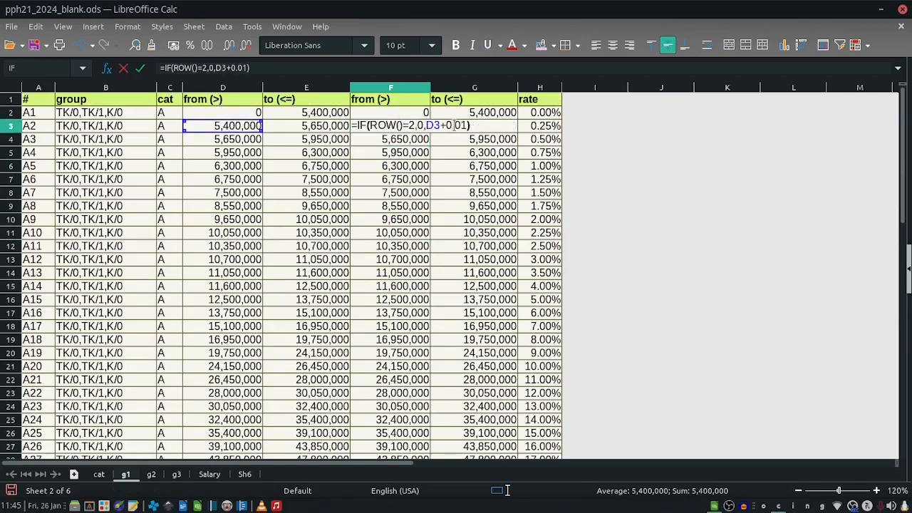
{"action": "key", "text": "Escape"}
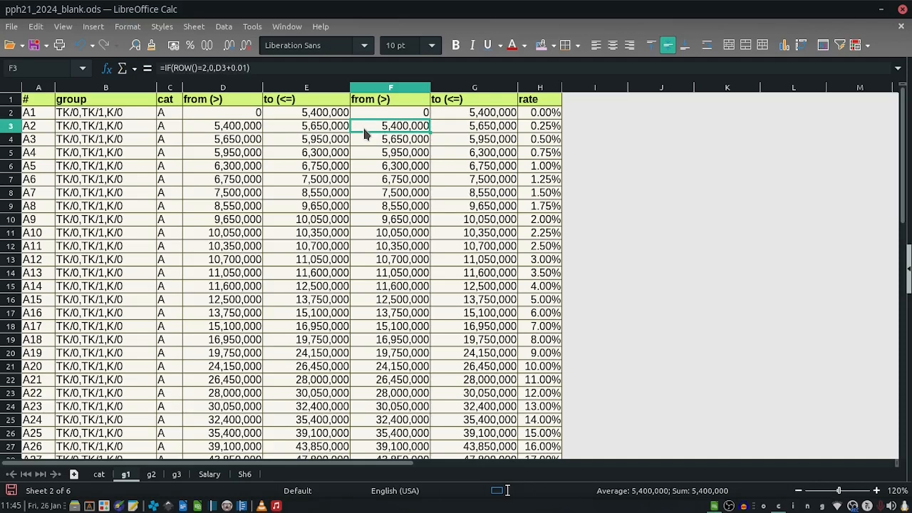
{"action": "left_click", "coordinate": [453, 115]}
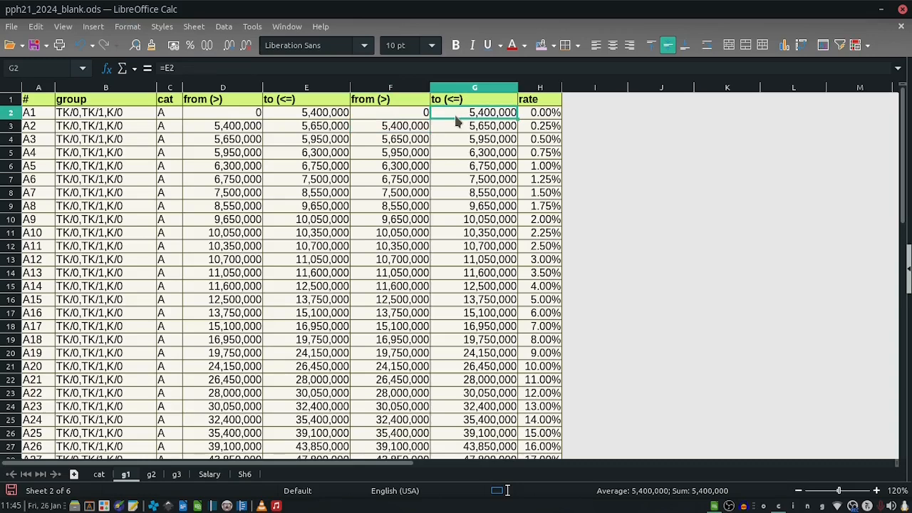
{"action": "left_click", "coordinate": [377, 126]}
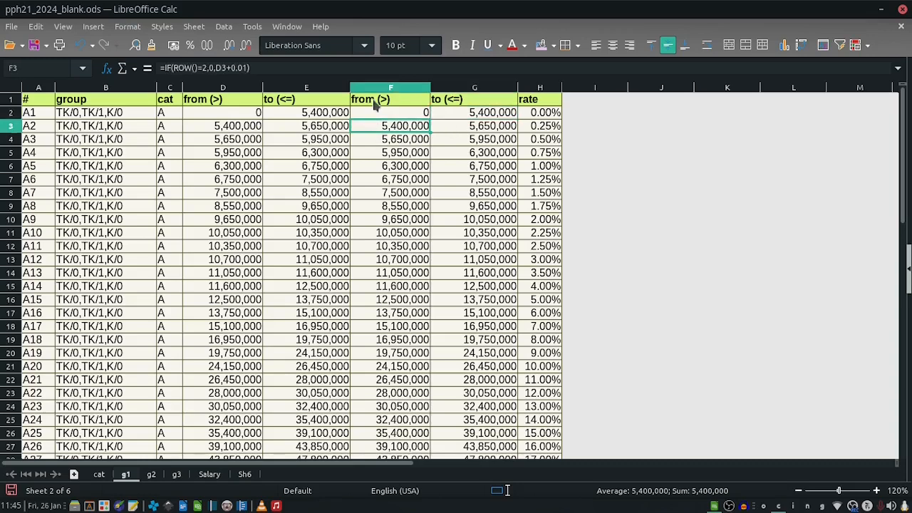
{"action": "left_click", "coordinate": [375, 103]}
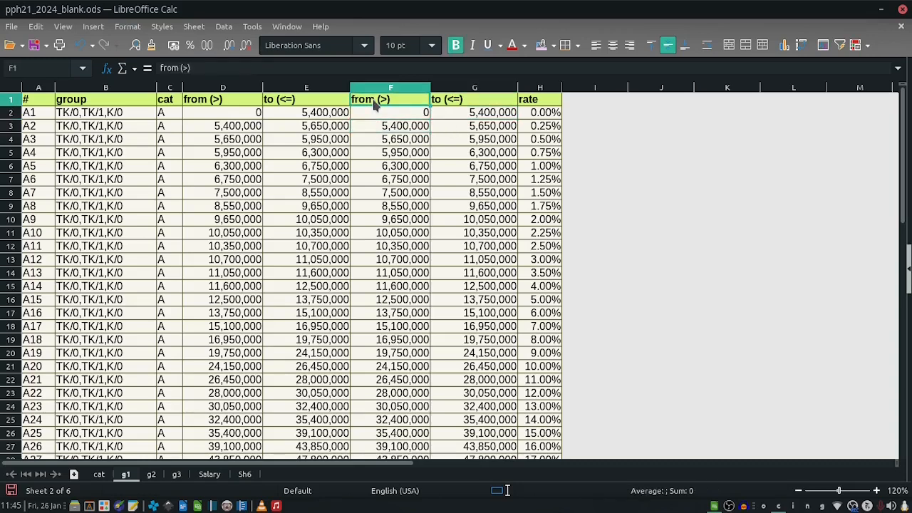
{"action": "double_click", "coordinate": [384, 104]}
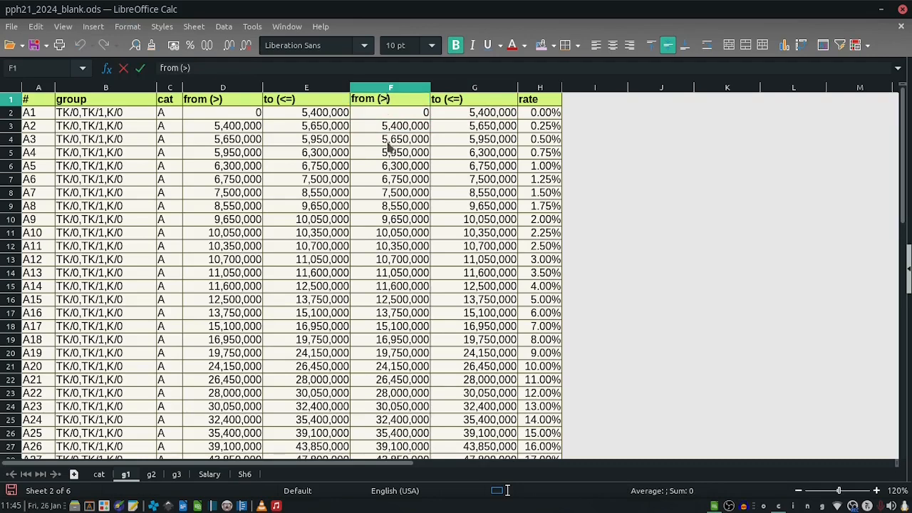
{"action": "key", "text": "Escape"}
{"action": "left_click", "coordinate": [474, 116]}
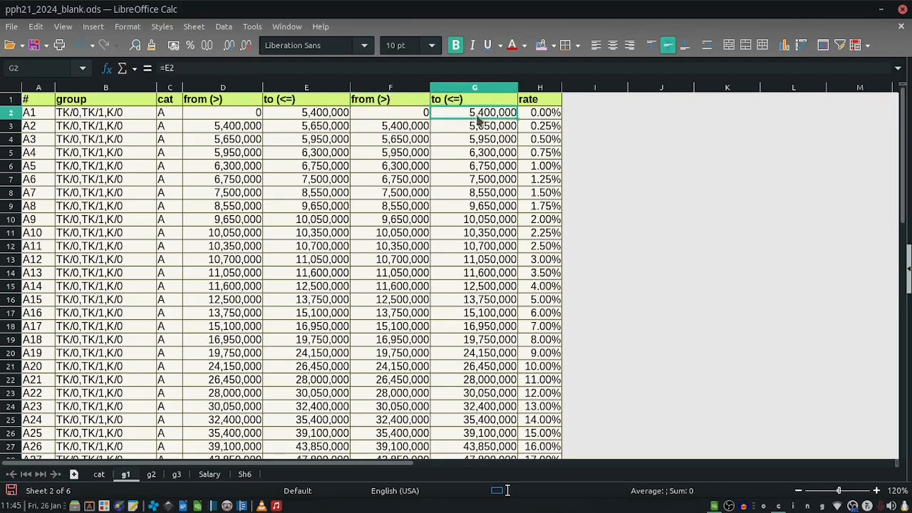
{"action": "left_click", "coordinate": [419, 128]}
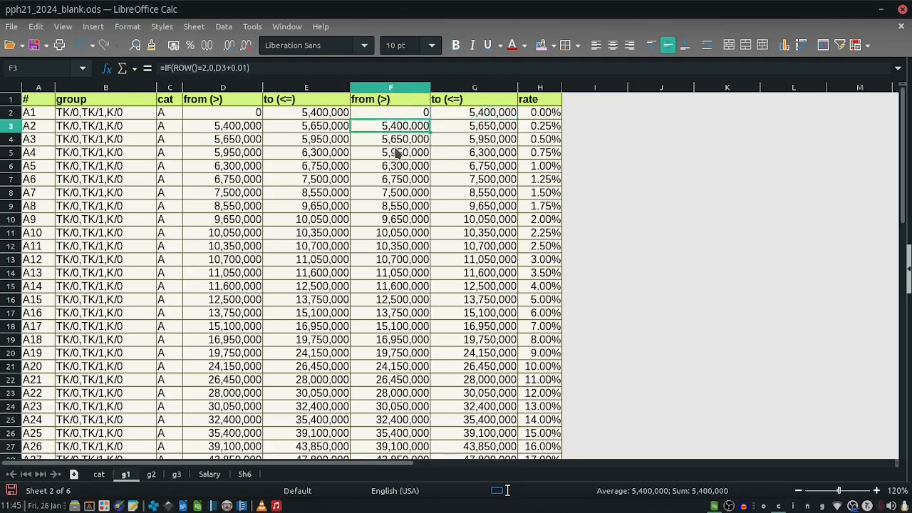
{"action": "left_click", "coordinate": [390, 116]}
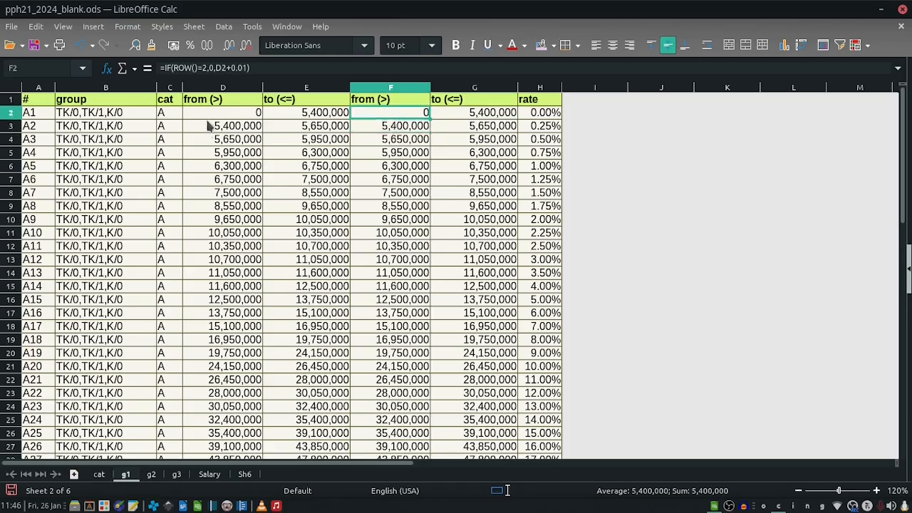
- Hide the original from (>) and to (<=) columns D and E on sheet g1 and save the file
{"action": "left_click_drag", "start_coordinate": [221, 87], "coordinate": [292, 89]}
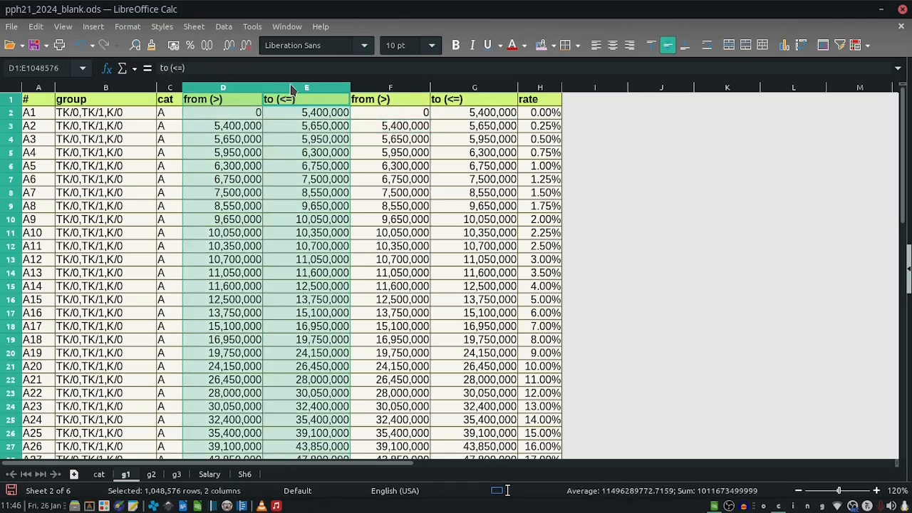
{"action": "key", "text": "shift+F10"}
{"action": "mouse_move", "coordinate": [424, 207]}
{"action": "mouse_move", "coordinate": [425, 189]}
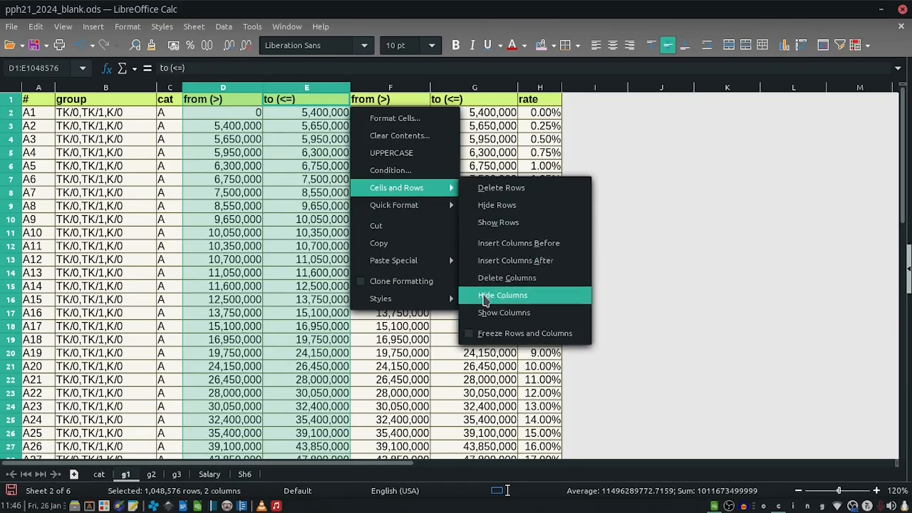
{"action": "left_click", "coordinate": [483, 299]}
{"action": "left_click", "coordinate": [266, 212]}
{"action": "left_click", "coordinate": [39, 50]}
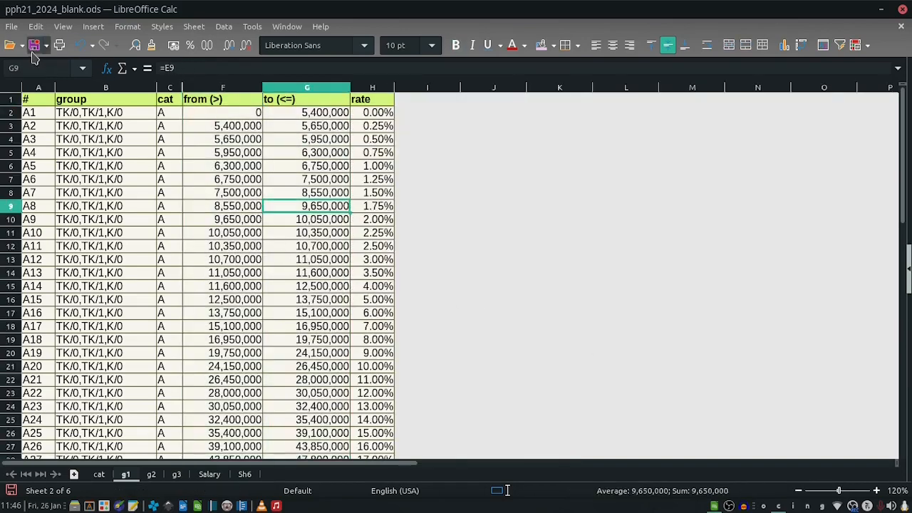
- Enter the formula =IF(ROW()=2,0,D2+0.01) in cell F2 of the empty from (>) column on sheet g2
{"action": "left_click", "coordinate": [151, 475]}
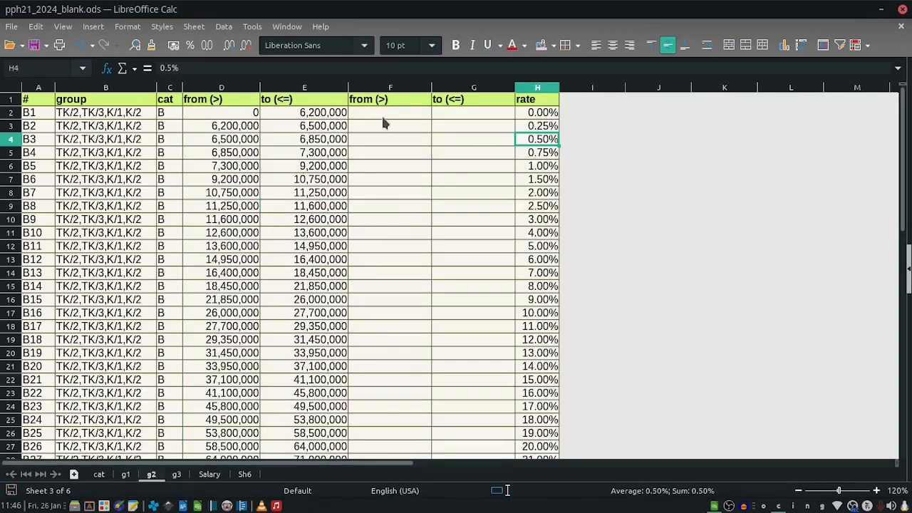
{"action": "left_click", "coordinate": [381, 112]}
{"action": "type", "text": "=if(row()"}
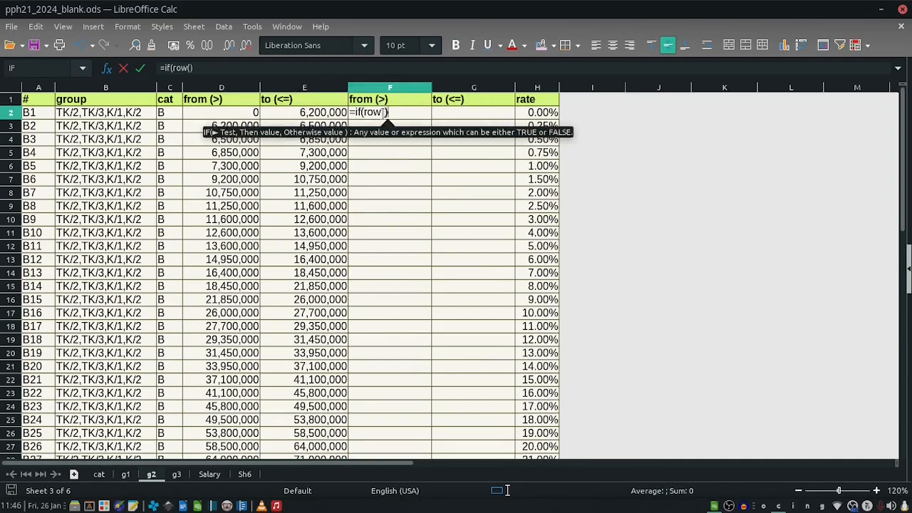
{"action": "type", "text": "=2,0,"}
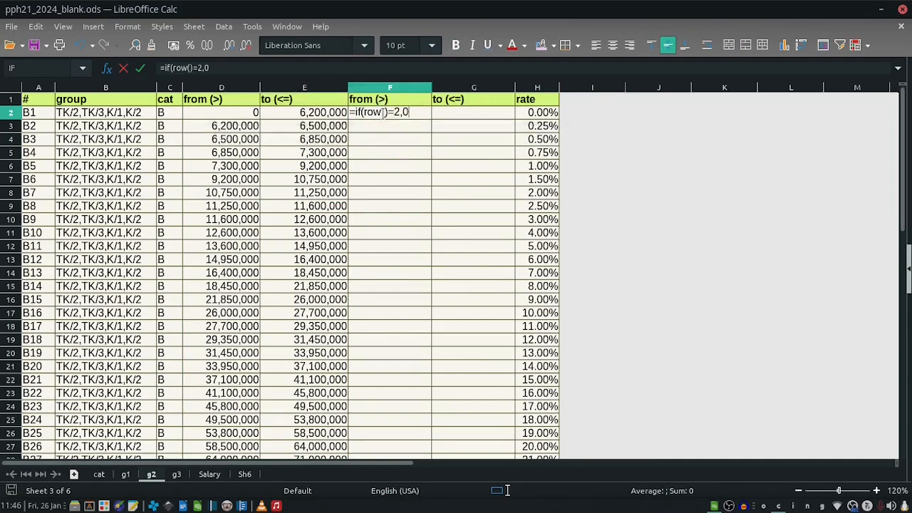
{"action": "left_click", "coordinate": [221, 117]}
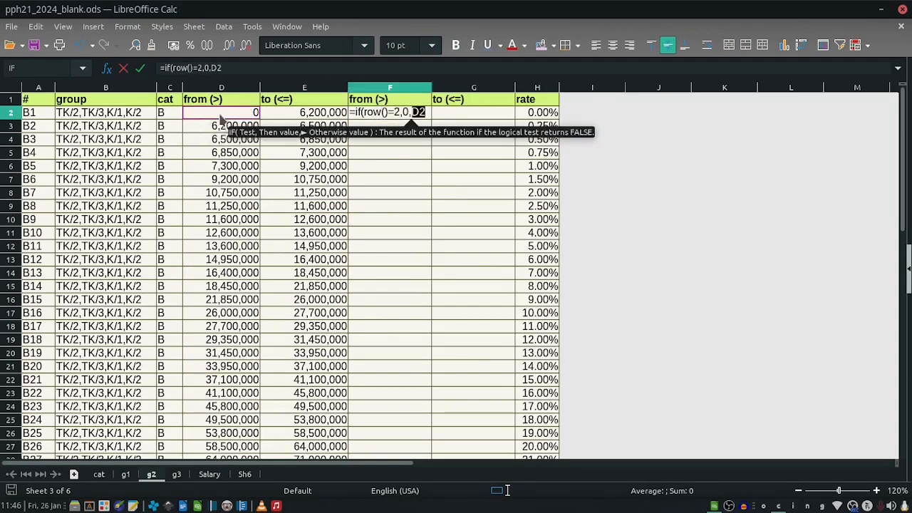
{"action": "type", "text": "+0.01)"}
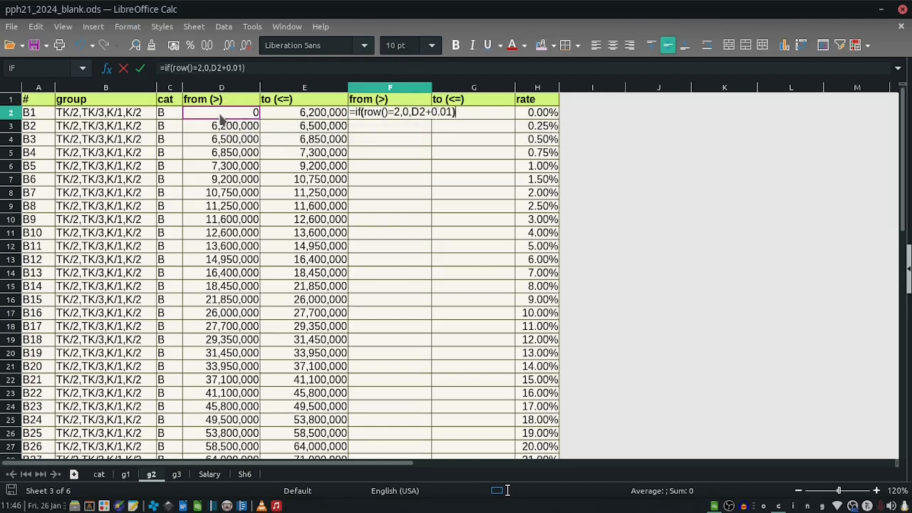
{"action": "key", "text": "Return"}
- Enter the formula =E2 in cell G2 of the empty to (<=) column on sheet g2
{"action": "left_click", "coordinate": [438, 114]}
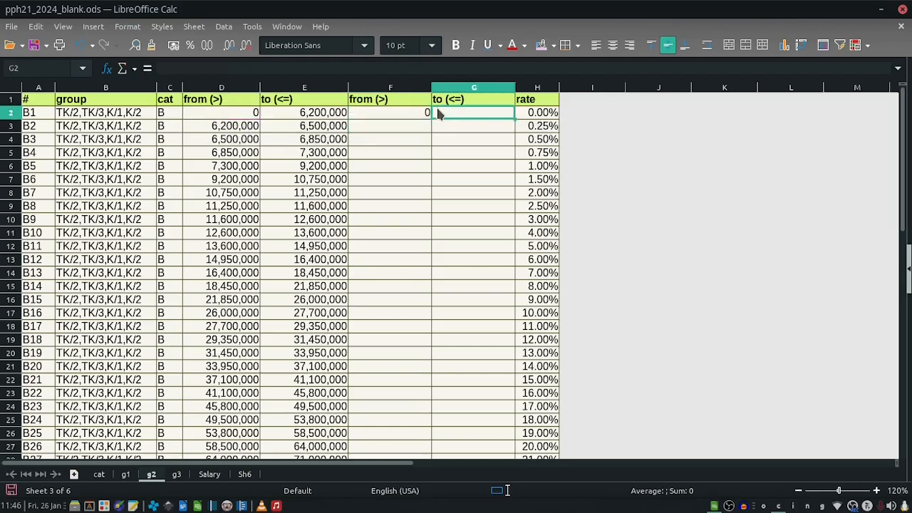
{"action": "type", "text": "="}
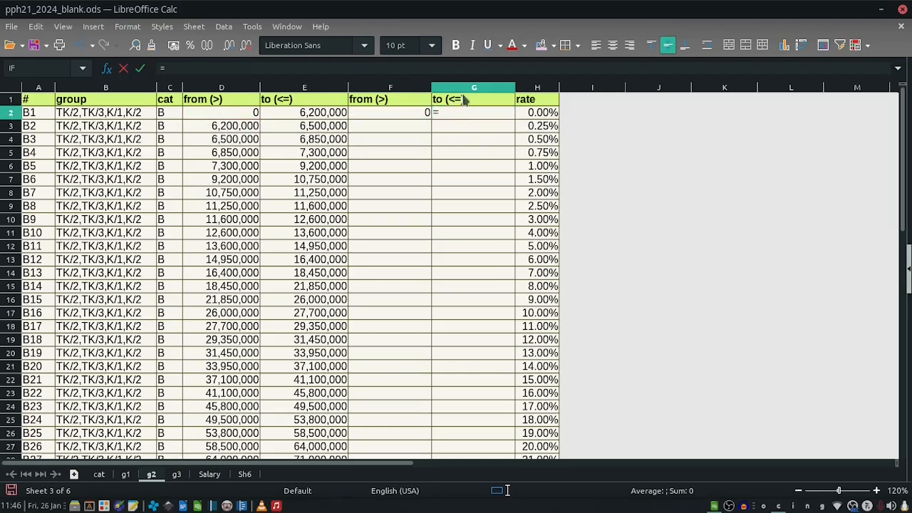
{"action": "left_click", "coordinate": [305, 114]}
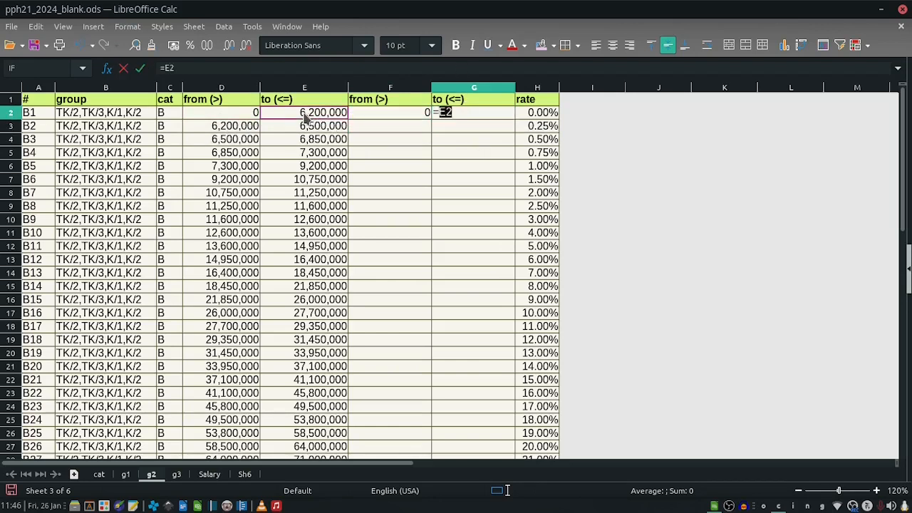
{"action": "key", "text": "Return"}
- Fill the F2 and G2 formulas down together through the last rate row of sheet g2
{"action": "left_click_drag", "start_coordinate": [401, 113], "coordinate": [499, 114]}
{"action": "left_click_drag", "start_coordinate": [514, 119], "coordinate": [486, 251]}
{"action": "left_click", "coordinate": [399, 206]}
{"action": "scroll", "coordinate": [397, 207], "scroll_direction": "up", "scroll_amount": 4}
{"action": "scroll", "coordinate": [398, 207], "scroll_direction": "up", "scroll_amount": 6}
{"action": "left_click", "coordinate": [376, 190]}
- Hide the original from (>) and to (<=) columns D and E on sheet g2 and save the file
{"action": "left_click_drag", "start_coordinate": [220, 87], "coordinate": [309, 96]}
{"action": "right_click", "coordinate": [342, 108]}
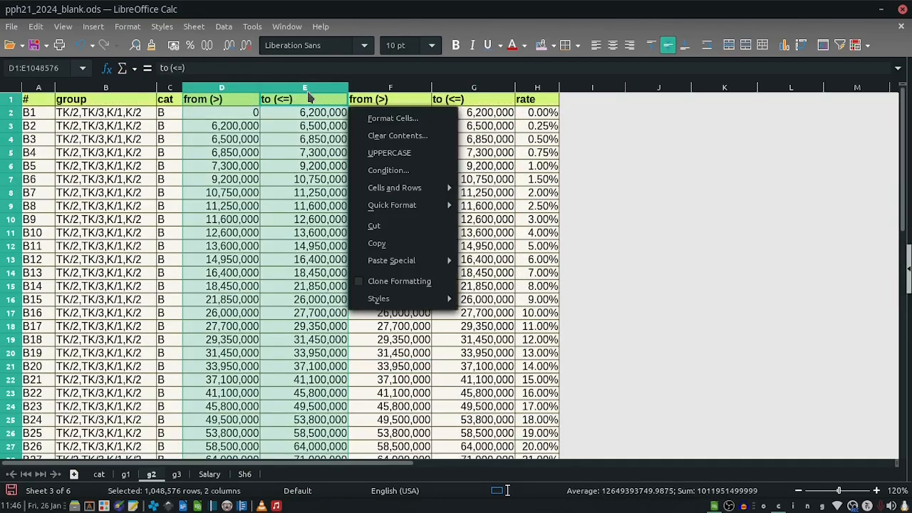
{"action": "mouse_move", "coordinate": [383, 192]}
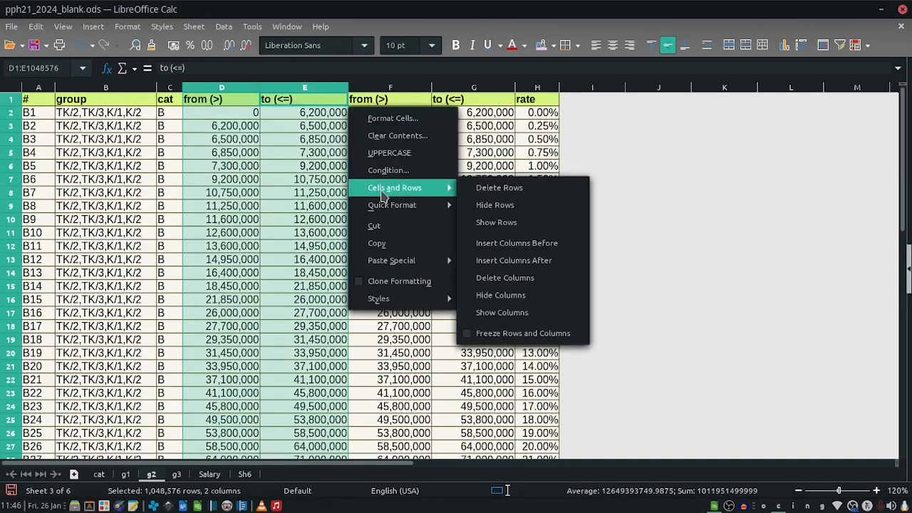
{"action": "left_click", "coordinate": [500, 295]}
{"action": "left_click", "coordinate": [242, 193]}
{"action": "key", "text": "ctrl+s"}
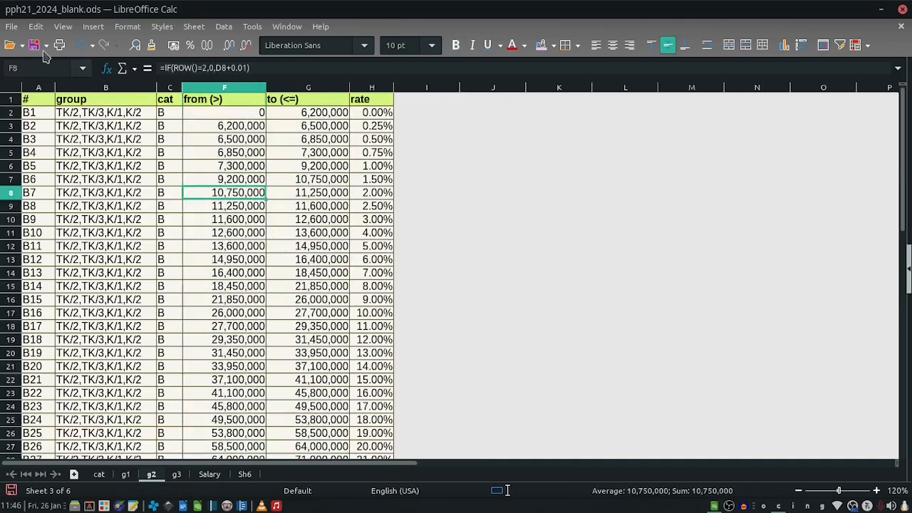
- Enter the formula =IF(ROW()=2,0,D2+0.01) in cell F2 of the empty from (>) column on sheet g3
{"action": "left_click", "coordinate": [177, 474]}
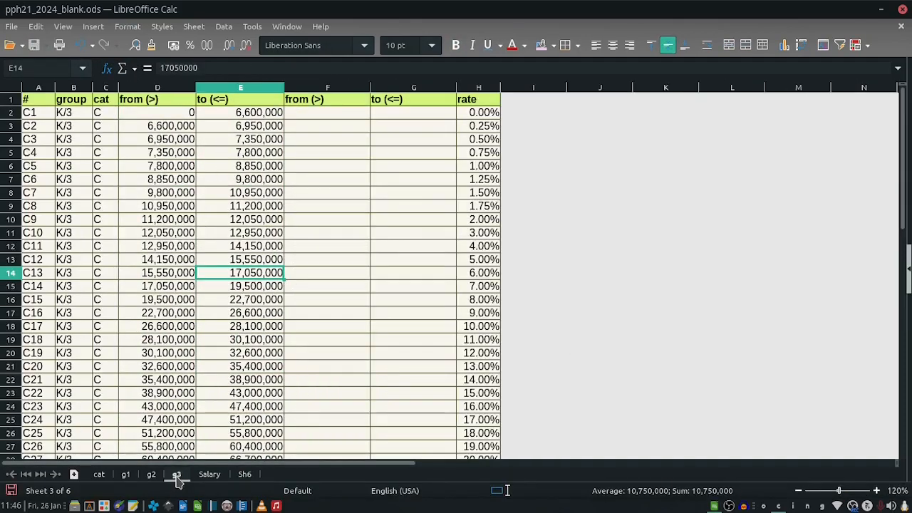
{"action": "left_click", "coordinate": [304, 113]}
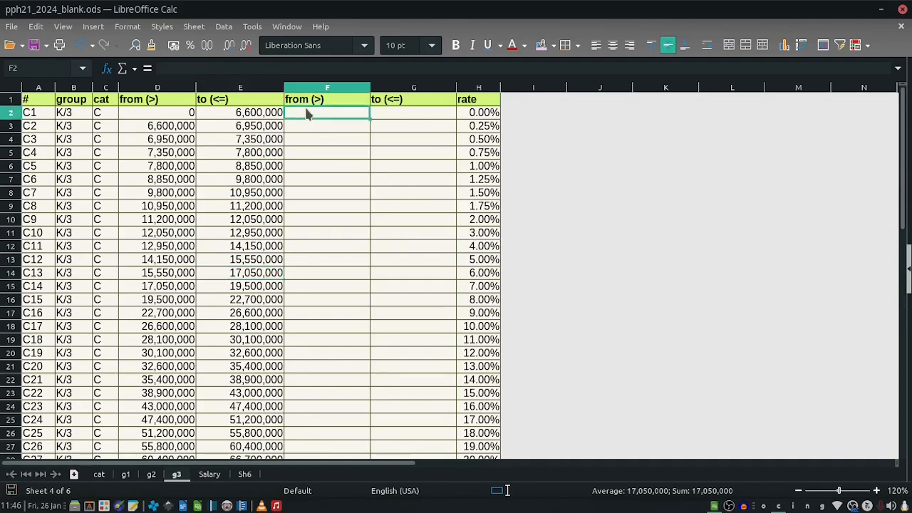
{"action": "type", "text": "=if(row("}
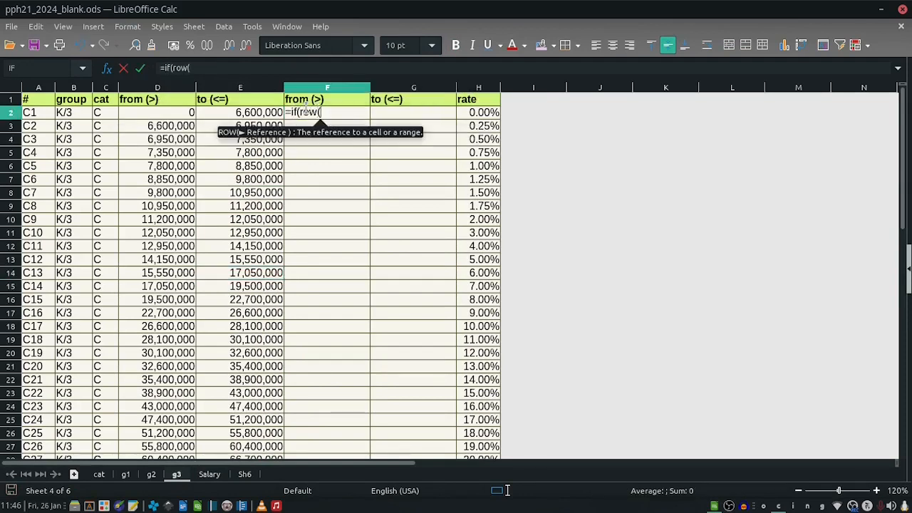
{"action": "type", "text": ")=2,0,"}
{"action": "left_click", "coordinate": [189, 114]}
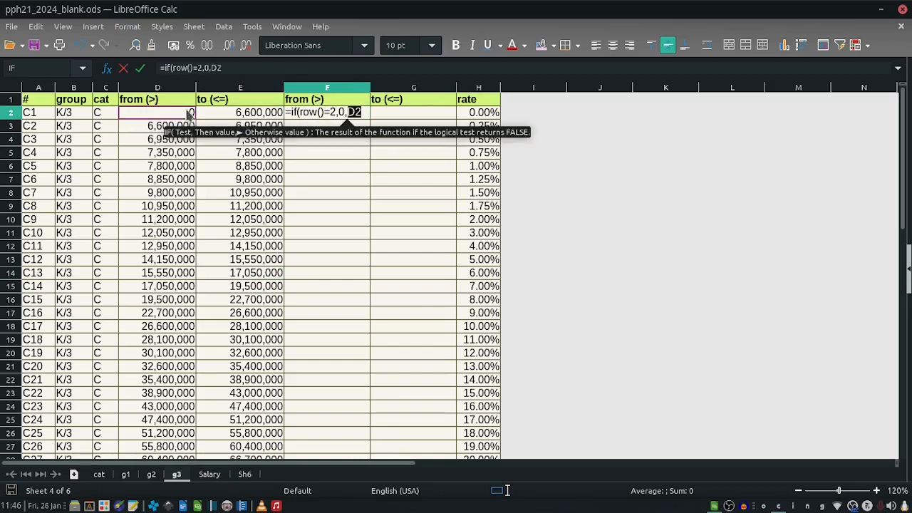
{"action": "type", "text": "+0.0"}
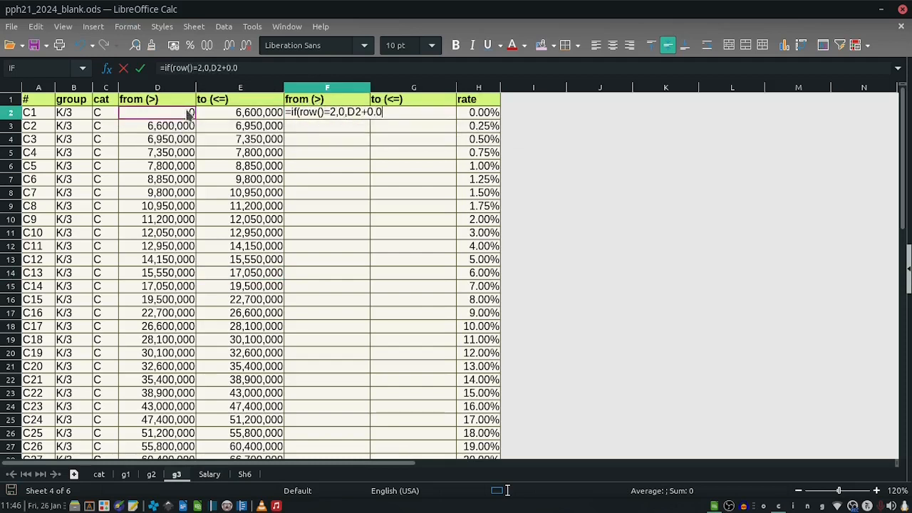
{"action": "type", "text": "1)"}
{"action": "key", "text": "Return"}
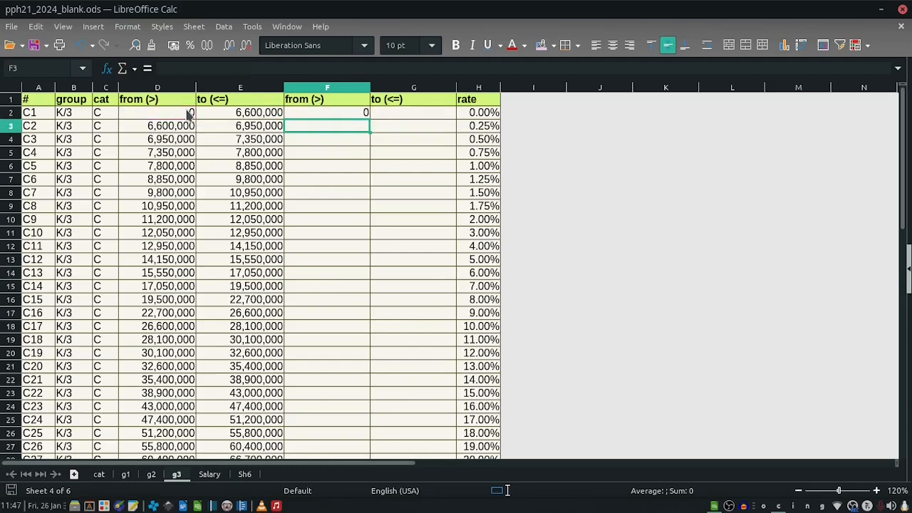
- Enter the formula =E2 in cell G2 of the empty to (<=) column on sheet g3
{"action": "left_click", "coordinate": [386, 117]}
{"action": "type", "text": "="}
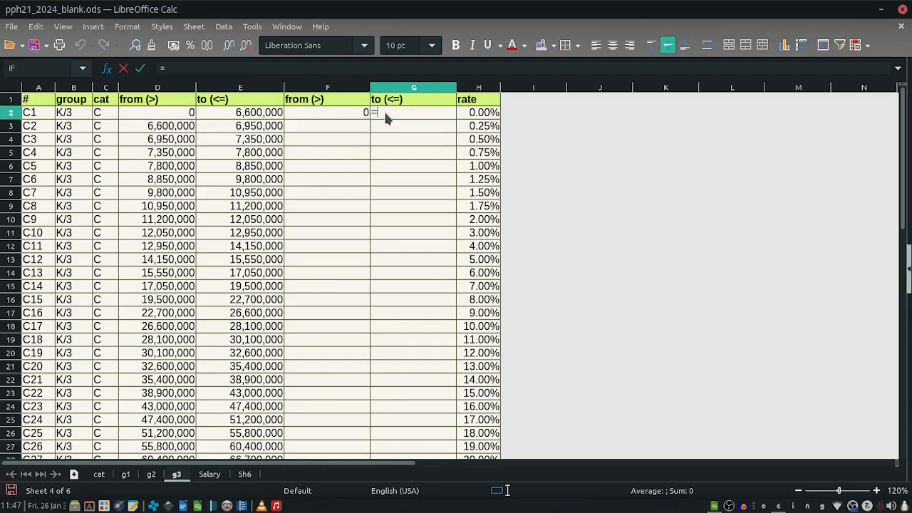
{"action": "left_click", "coordinate": [228, 119]}
{"action": "key", "text": "Return"}
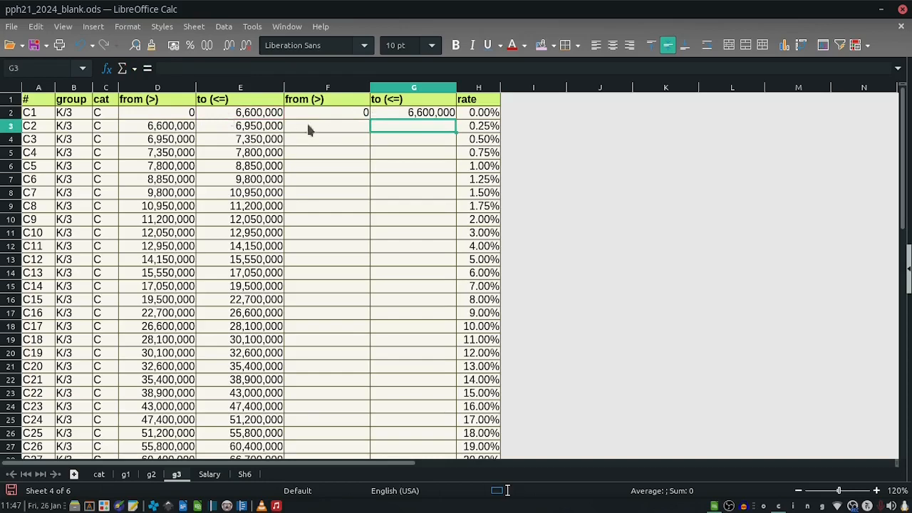
- Fill the F2 and G2 formulas down together through row 42 of sheet g3
{"action": "left_click", "coordinate": [361, 117]}
{"action": "left_click", "coordinate": [437, 118], "text": "shift"}
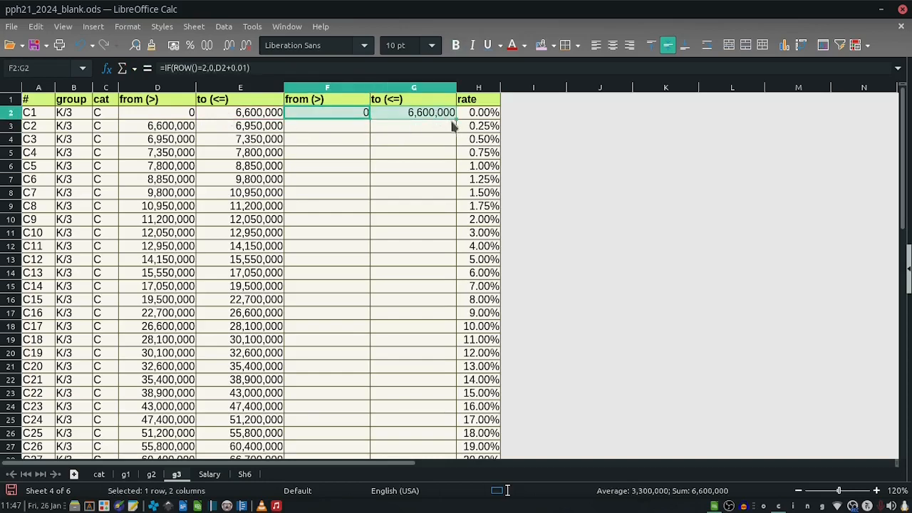
{"action": "left_click_drag", "start_coordinate": [456, 119], "coordinate": [417, 135]}
{"action": "scroll", "coordinate": [323, 230], "scroll_direction": "up", "scroll_amount": 6}
{"action": "scroll", "coordinate": [323, 230], "scroll_direction": "up", "scroll_amount": 7}
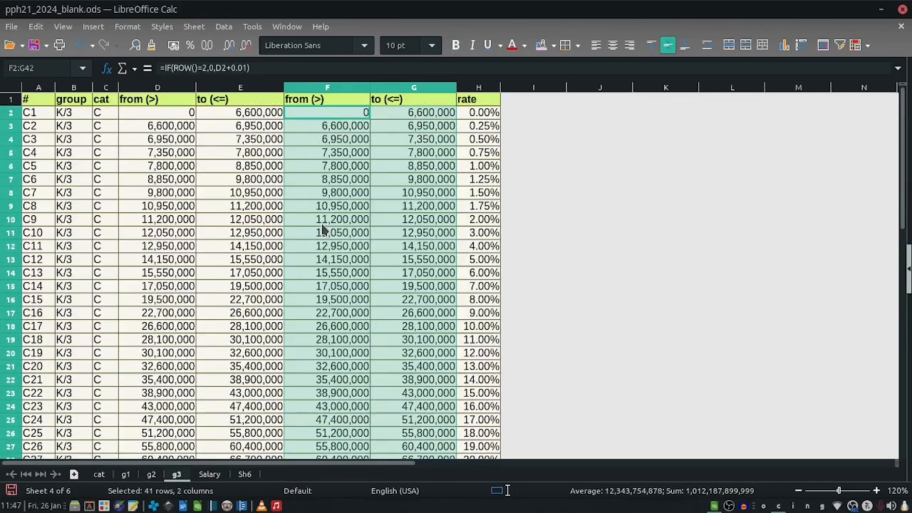
- Hide the original from (>) and to (<=) columns D and E on sheet g3 and save the file
{"action": "left_click", "coordinate": [218, 152]}
{"action": "left_click_drag", "start_coordinate": [182, 90], "coordinate": [231, 91]}
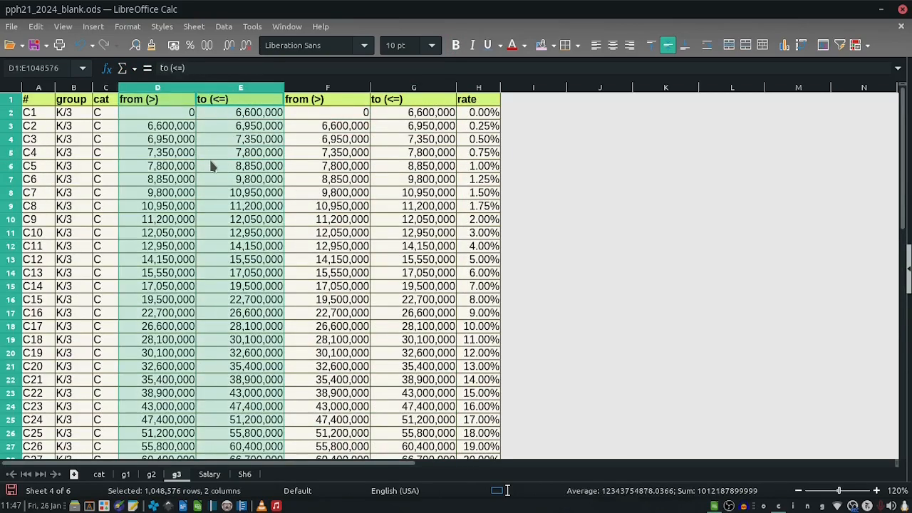
{"action": "key", "text": "Menu"}
{"action": "mouse_move", "coordinate": [354, 193]}
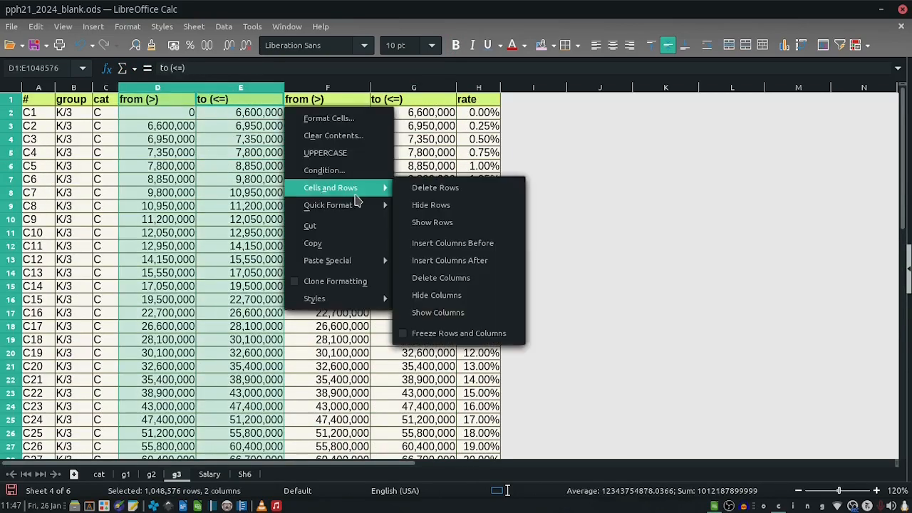
{"action": "left_click", "coordinate": [452, 300]}
{"action": "left_click", "coordinate": [123, 176]}
{"action": "left_click", "coordinate": [34, 44]}
- Check the from (>) and to (<=) formulas in row 15 of sheet g3 and review sheets g1 and g2
{"action": "left_click", "coordinate": [217, 285]}
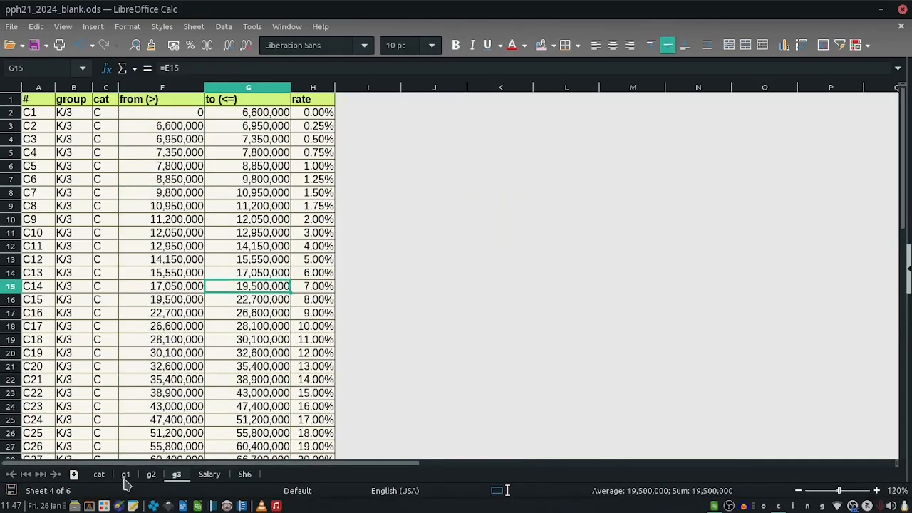
{"action": "left_click", "coordinate": [158, 286]}
{"action": "left_click", "coordinate": [128, 475]}
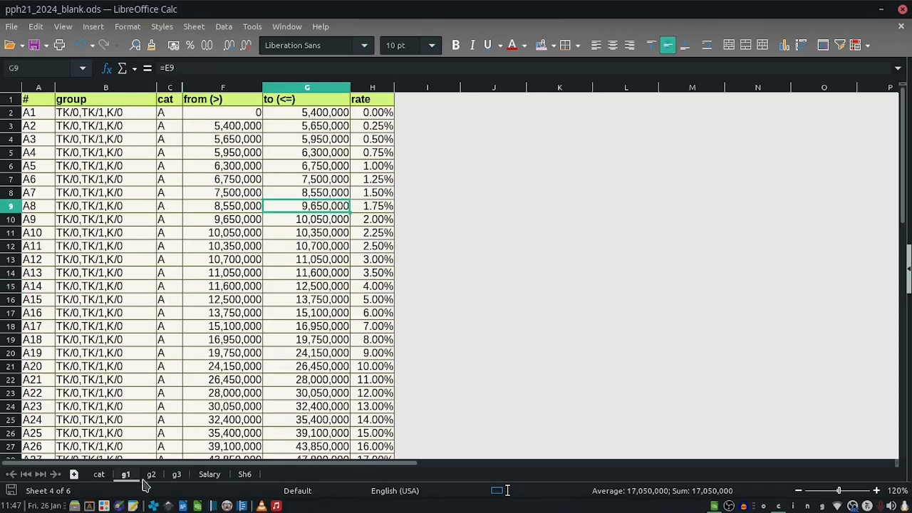
{"action": "left_click", "coordinate": [153, 475]}
{"action": "left_click", "coordinate": [176, 475]}
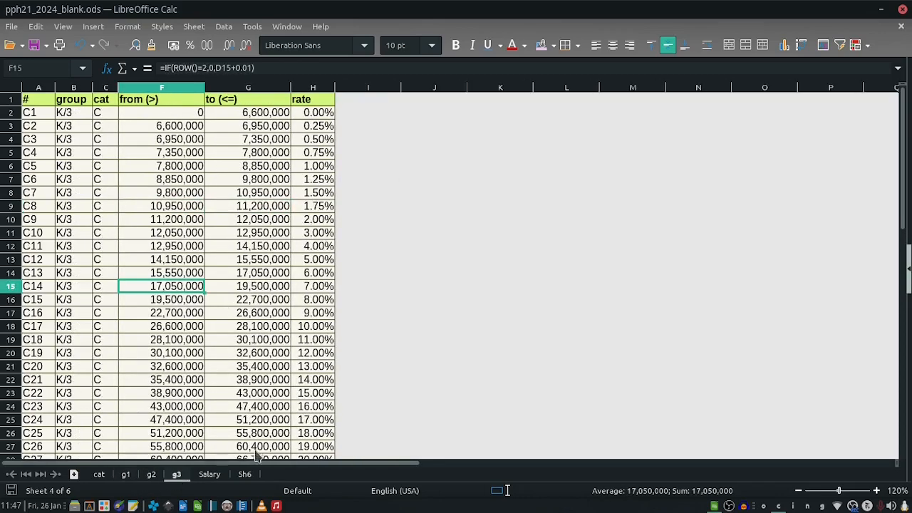
- Examine the Status, Group and Salary columns of the Salary sheet against the status-to-group table on sheet cat
{"action": "left_click", "coordinate": [209, 475]}
{"action": "left_click", "coordinate": [230, 210]}
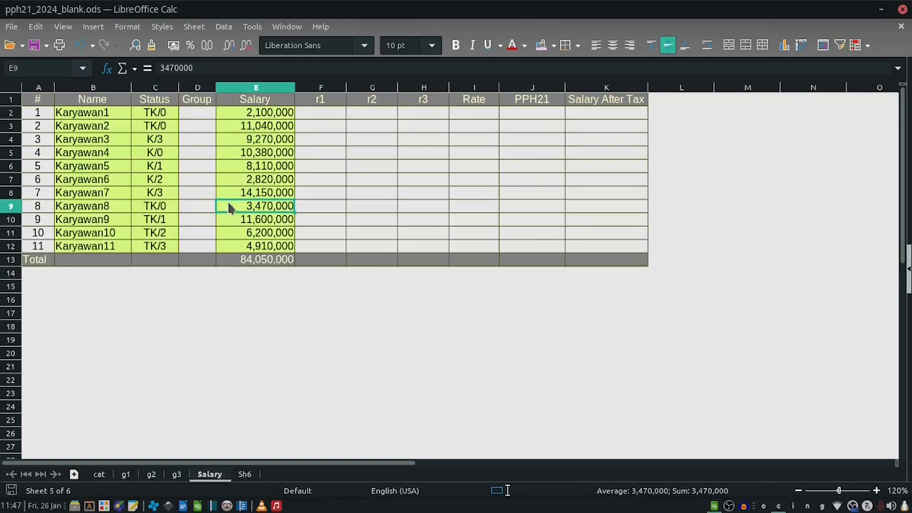
{"action": "left_click", "coordinate": [203, 178]}
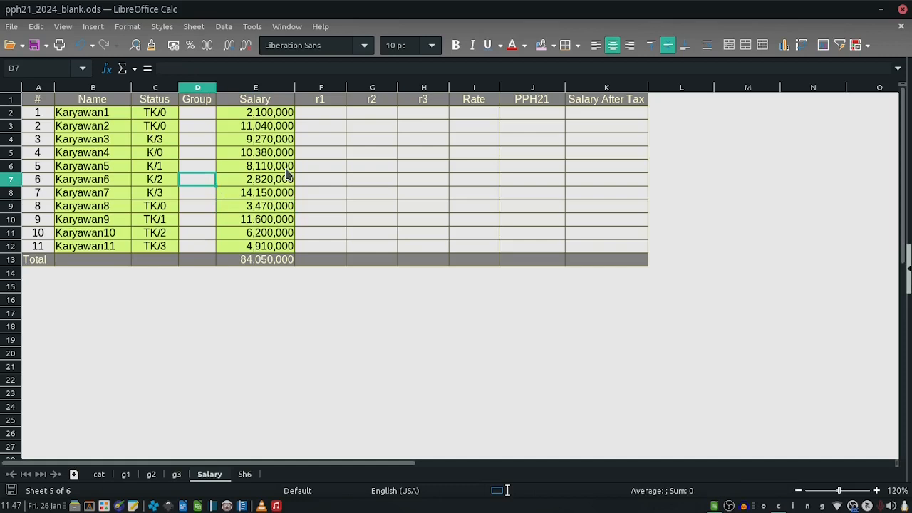
{"action": "left_click", "coordinate": [237, 154]}
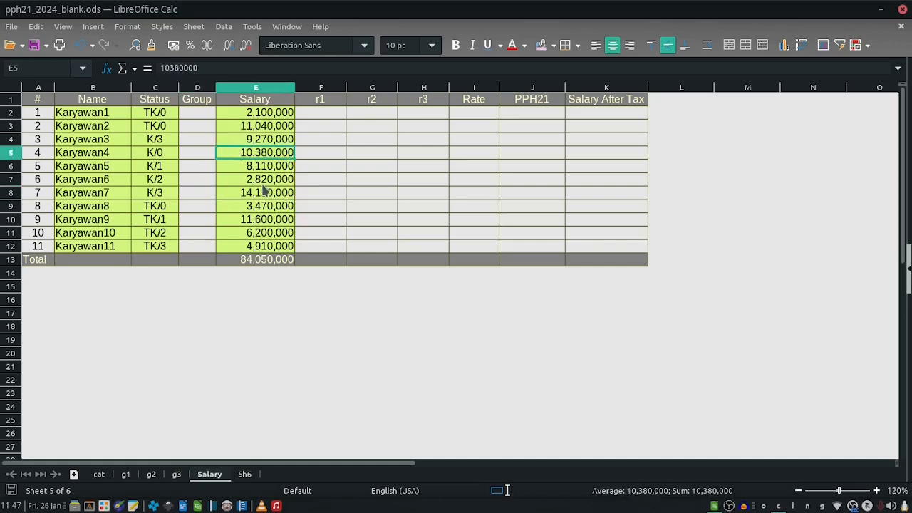
{"action": "left_click", "coordinate": [204, 178]}
{"action": "left_click", "coordinate": [190, 114]}
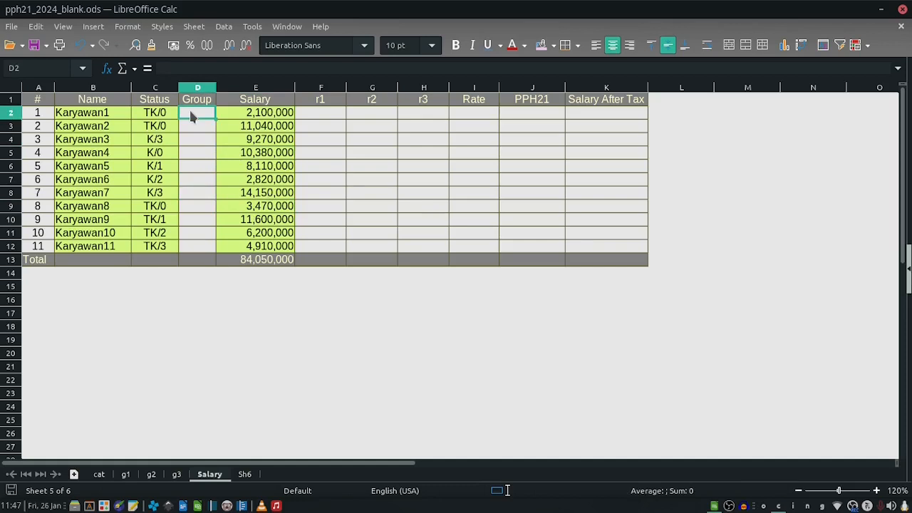
{"action": "key", "text": "Left"}
{"action": "key", "text": "Up"}
{"action": "key", "text": "Right"}
{"action": "key", "text": "Down"}
{"action": "left_click", "coordinate": [99, 474]}
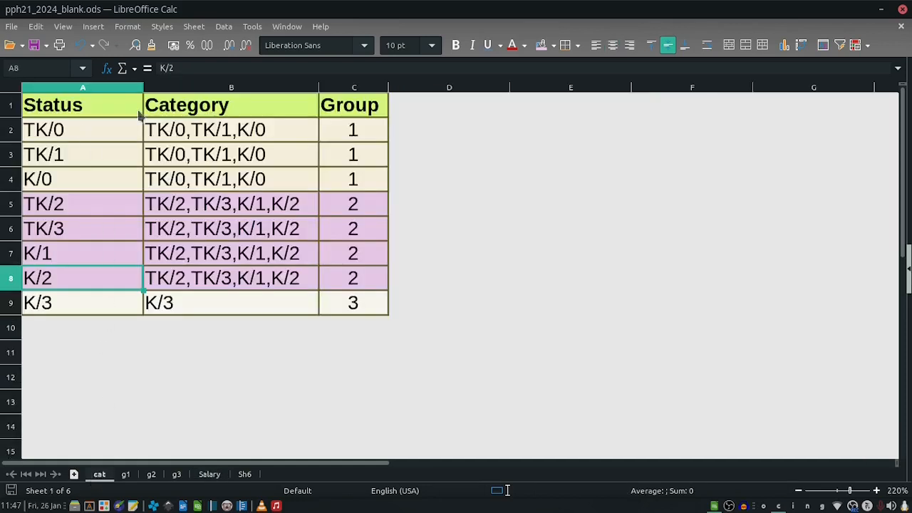
{"action": "left_click", "coordinate": [63, 129]}
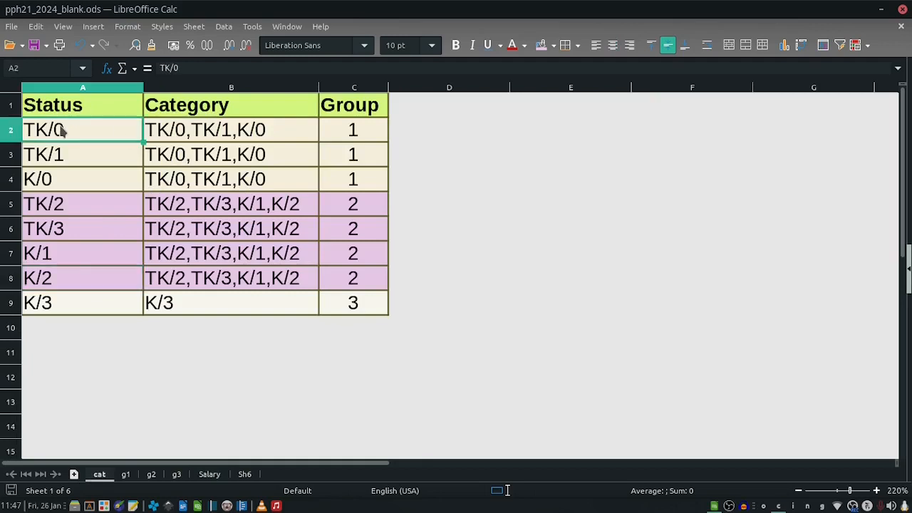
{"action": "left_click", "coordinate": [355, 133]}
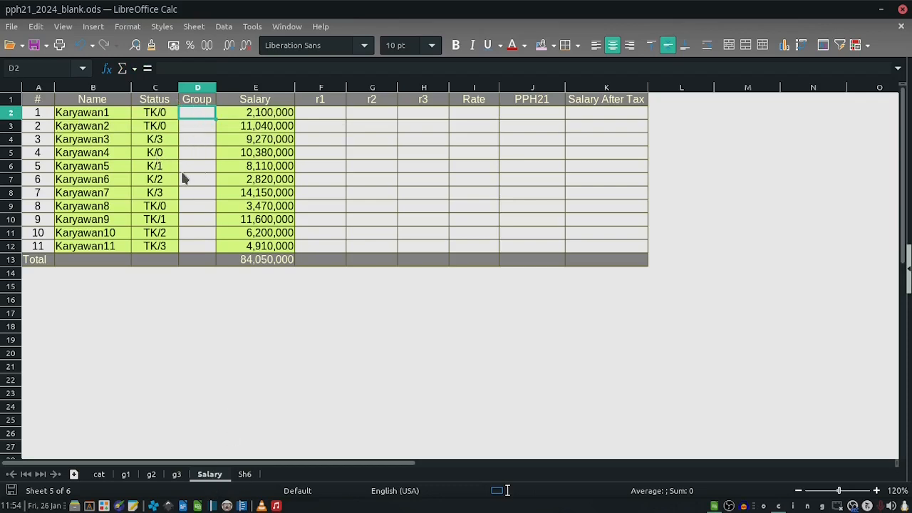
{"action": "type", "text": "="}
{"action": "key", "text": "Escape"}
{"action": "left_click", "coordinate": [97, 478]}
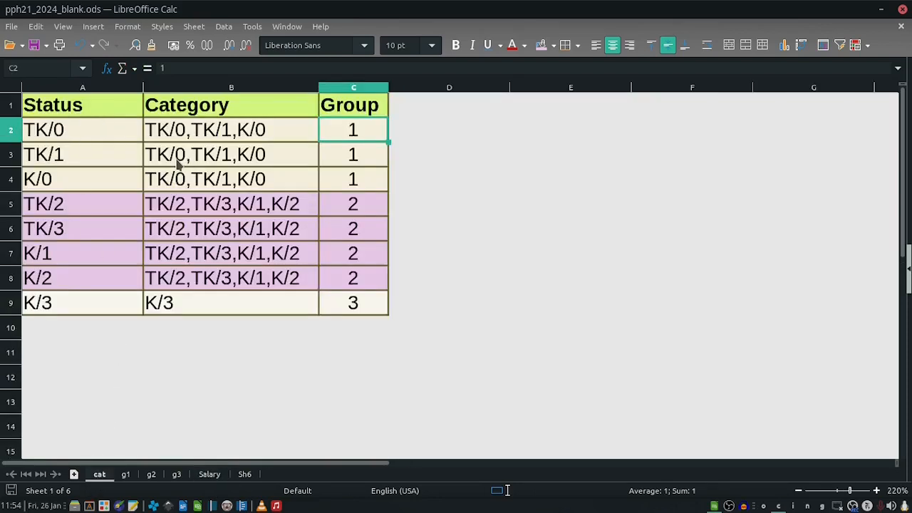
{"action": "left_click", "coordinate": [211, 474]}
{"action": "type", "text": "=v"}
{"action": "key", "text": "Escape"}
{"action": "key", "text": "Escape"}
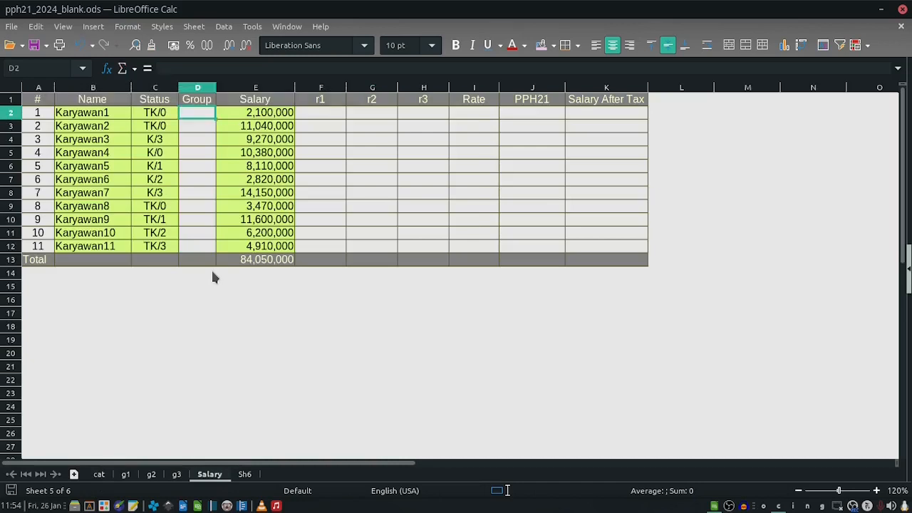
- Begin a VLOOKUP formula in Group cell D2 of the Salary sheet with status cell C2 as the search criterion
{"action": "left_click", "coordinate": [147, 115]}
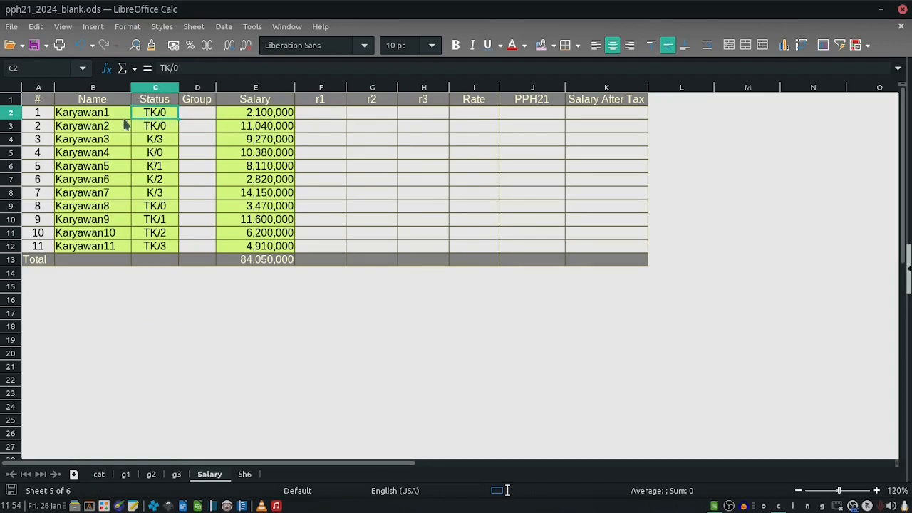
{"action": "left_click", "coordinate": [201, 120]}
{"action": "type", "text": "=vl"}
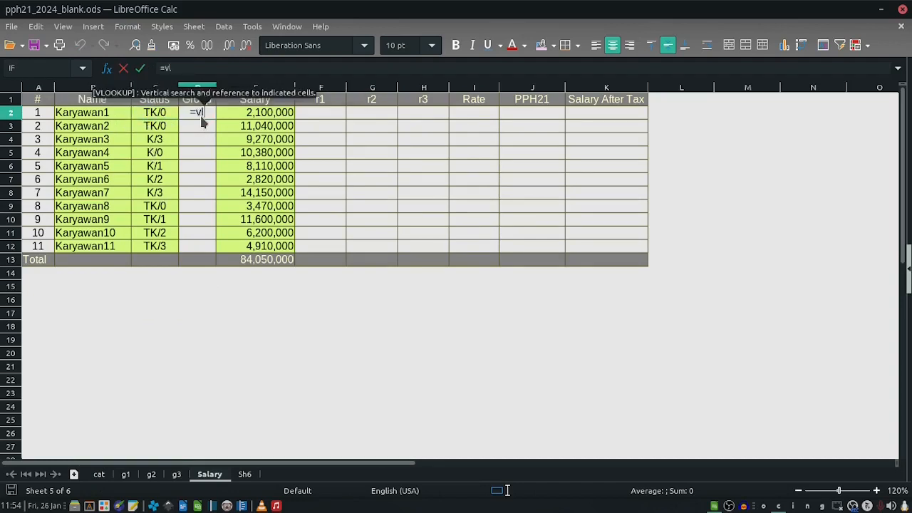
{"action": "type", "text": "ookup("}
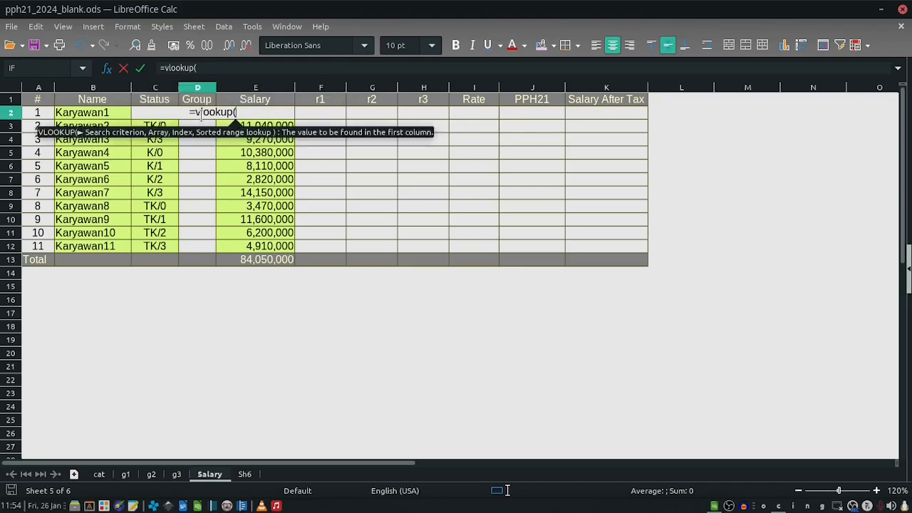
{"action": "left_click", "coordinate": [106, 114]}
{"action": "key", "text": "Right"}
{"action": "type", "text": ","}
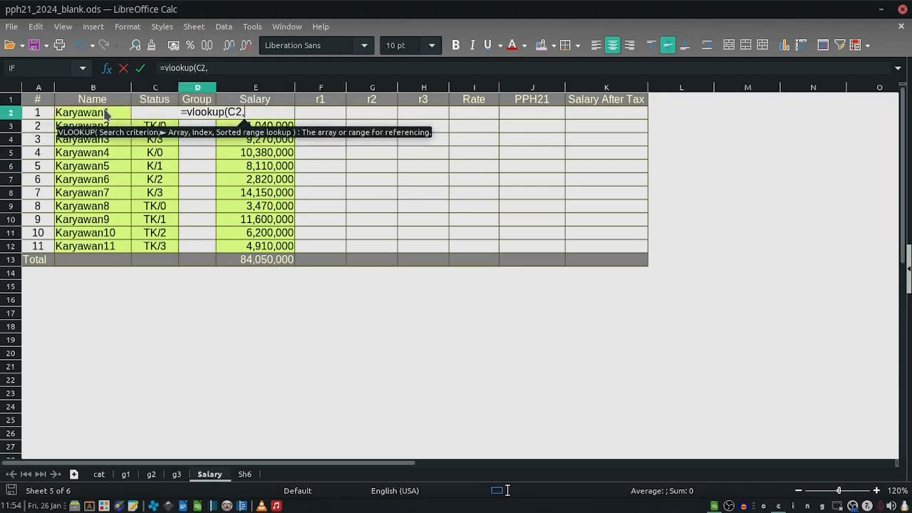
- Complete the D2 VLOOKUP with the absolute range cat.$A$2:$C$9, column index 3 and an exact match (false)
{"action": "left_click", "coordinate": [99, 481]}
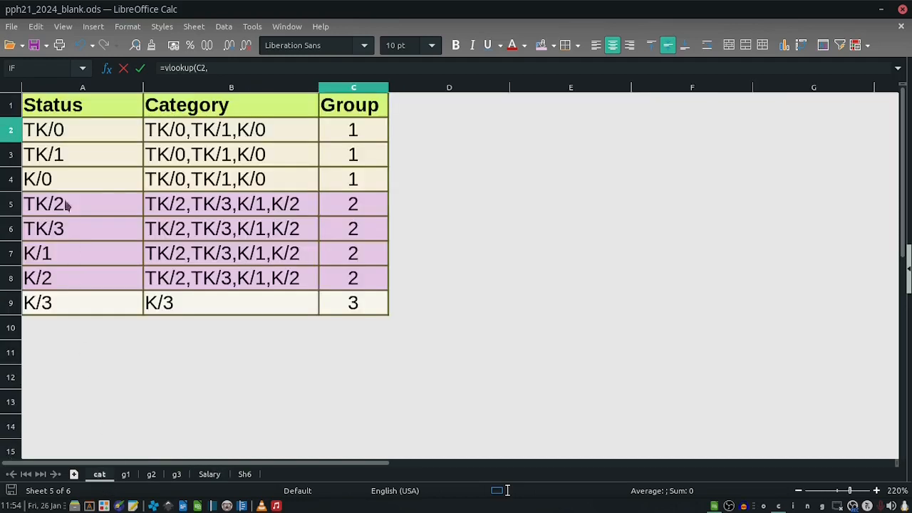
{"action": "left_click_drag", "start_coordinate": [64, 129], "coordinate": [350, 309]}
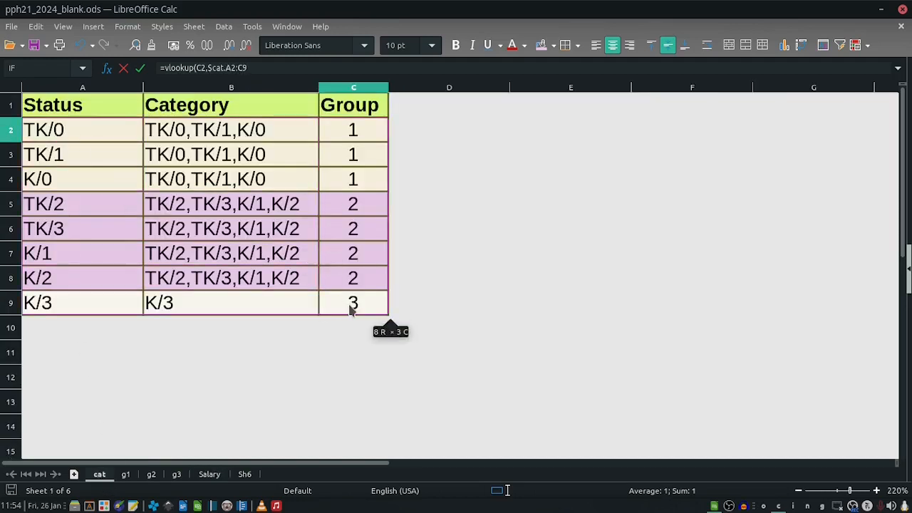
{"action": "key", "text": "F4"}
{"action": "left_click", "coordinate": [274, 69]}
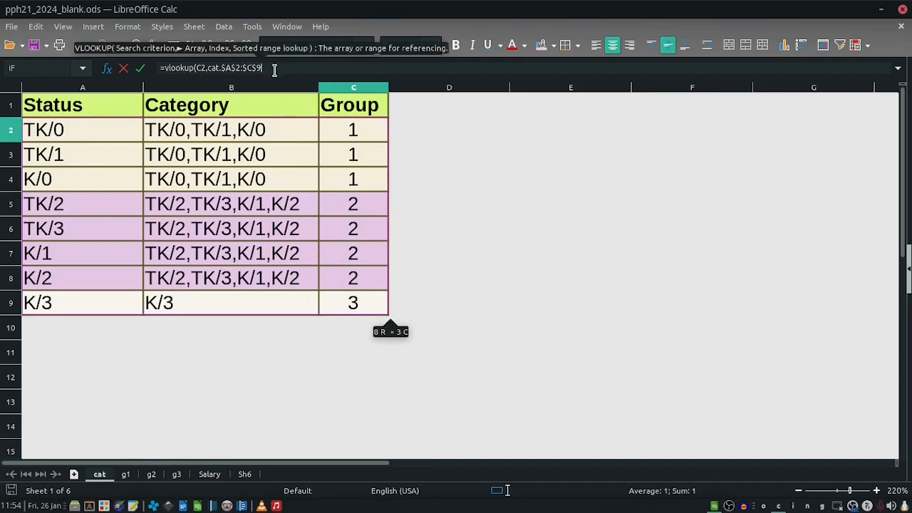
{"action": "type", "text": ","}
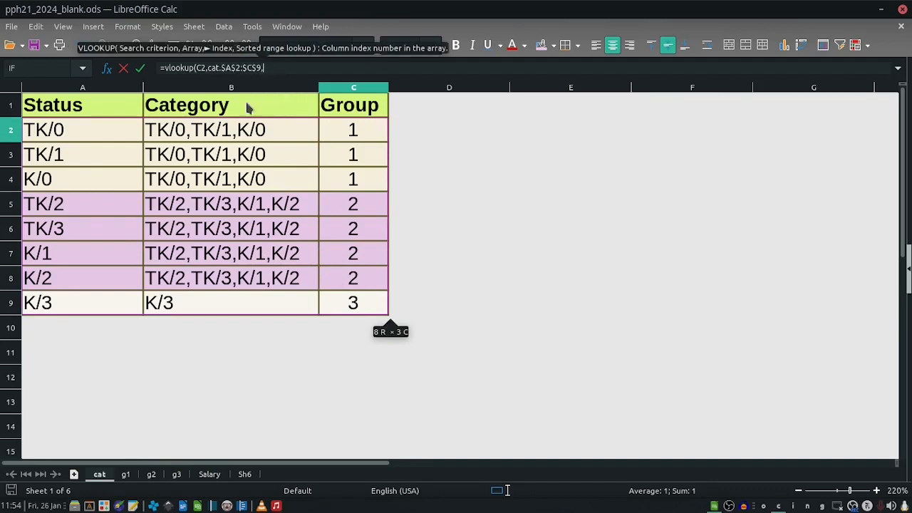
{"action": "type", "text": "3"}
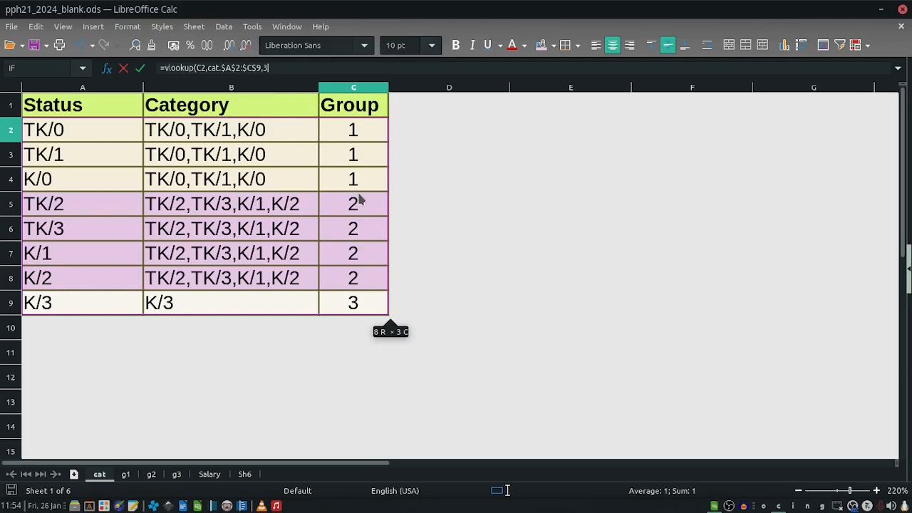
{"action": "type", "text": ","}
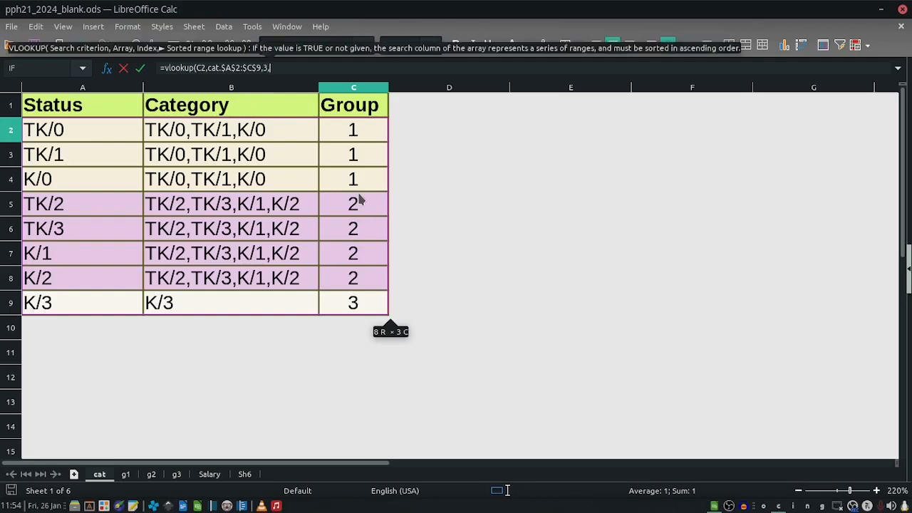
{"action": "type", "text": "fa"}
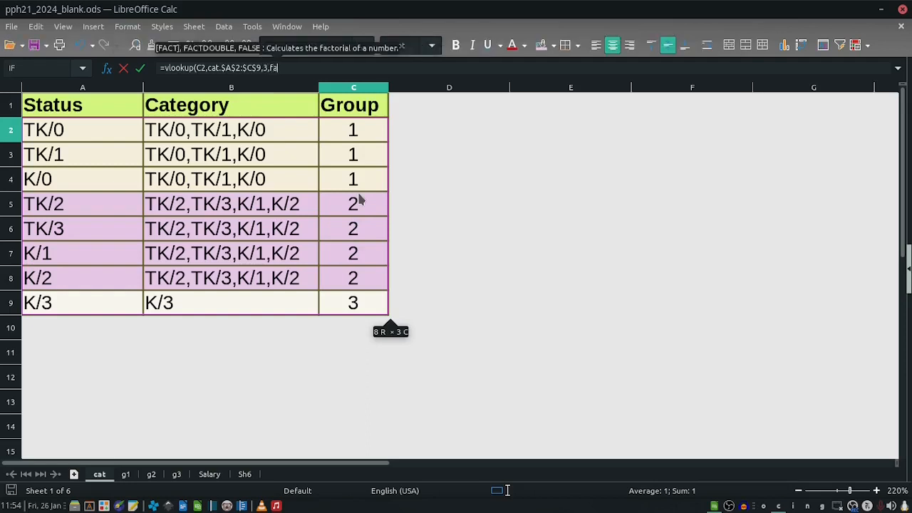
{"action": "type", "text": "lse)"}
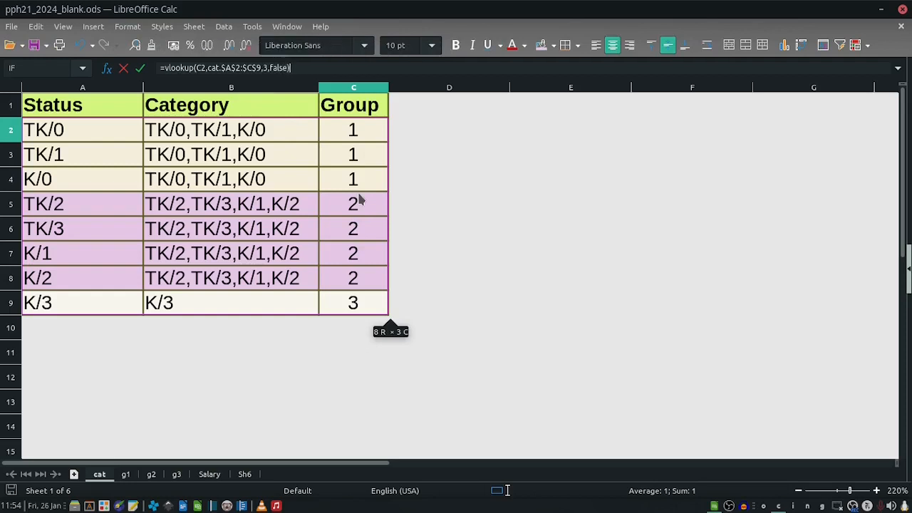
{"action": "key", "text": "Return"}
- Fill the D2 group formula down through D12 on the Salary sheet and save the file
{"action": "left_click", "coordinate": [192, 112]}
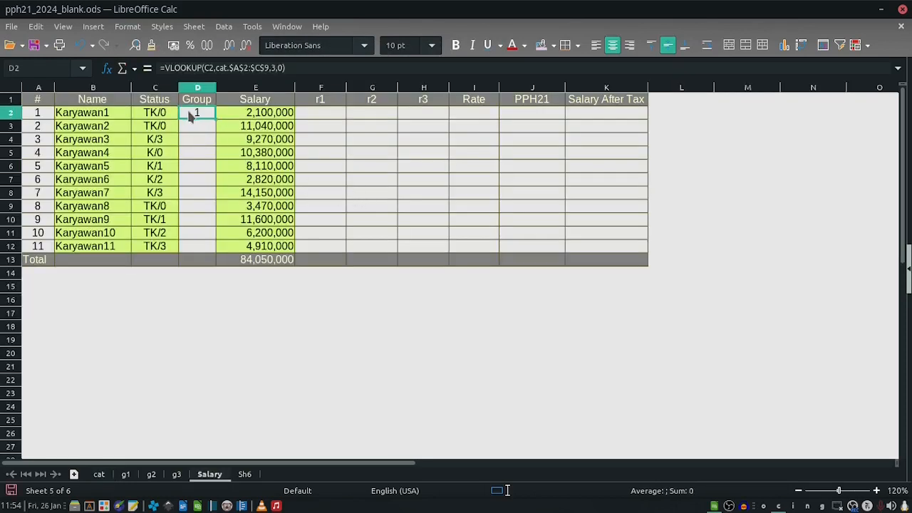
{"action": "left_click_drag", "start_coordinate": [215, 132], "coordinate": [206, 258]}
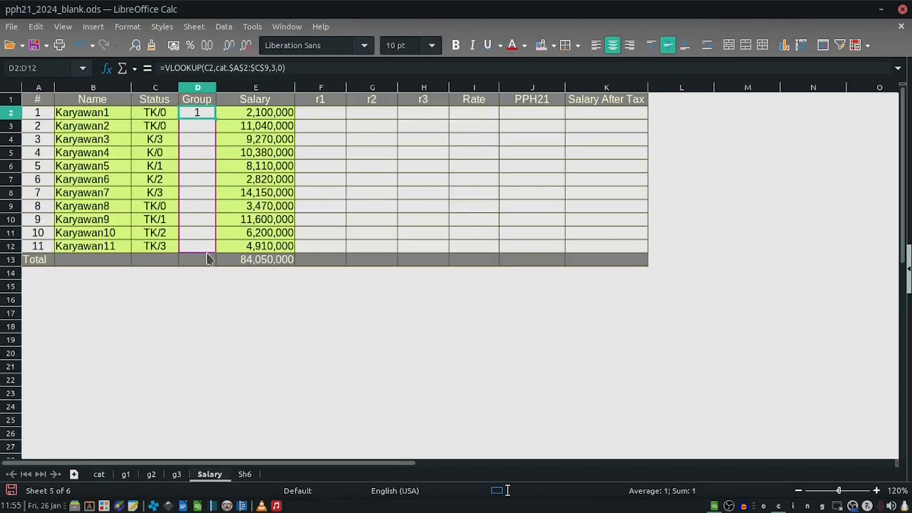
{"action": "left_click", "coordinate": [205, 190]}
{"action": "key", "text": "ctrl+s"}
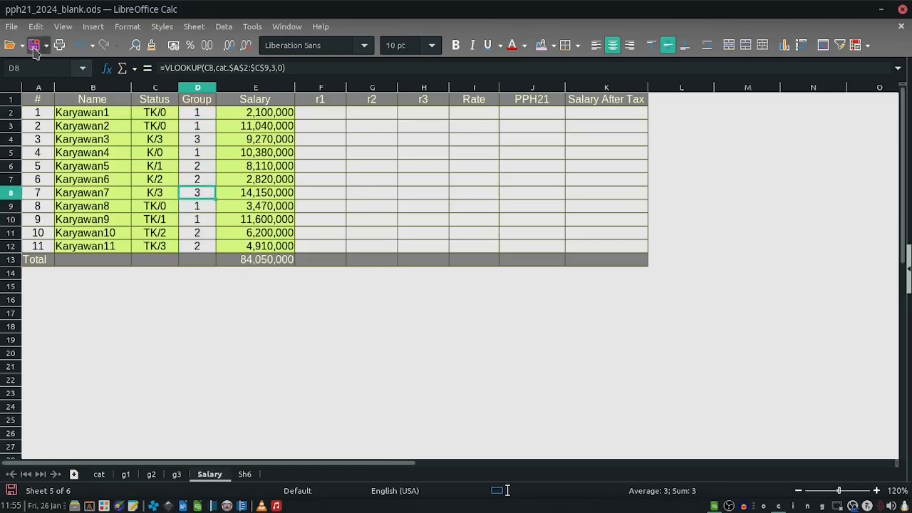
- Begin a LOOKUP formula in r1 cell F2 of the Salary sheet with salary cell E2 as the search criterion
{"action": "left_click", "coordinate": [326, 112]}
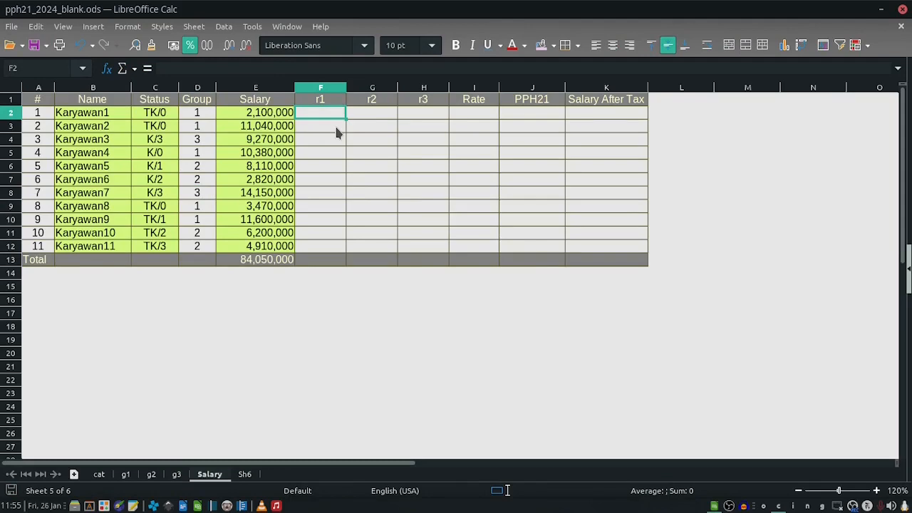
{"action": "left_click", "coordinate": [123, 474]}
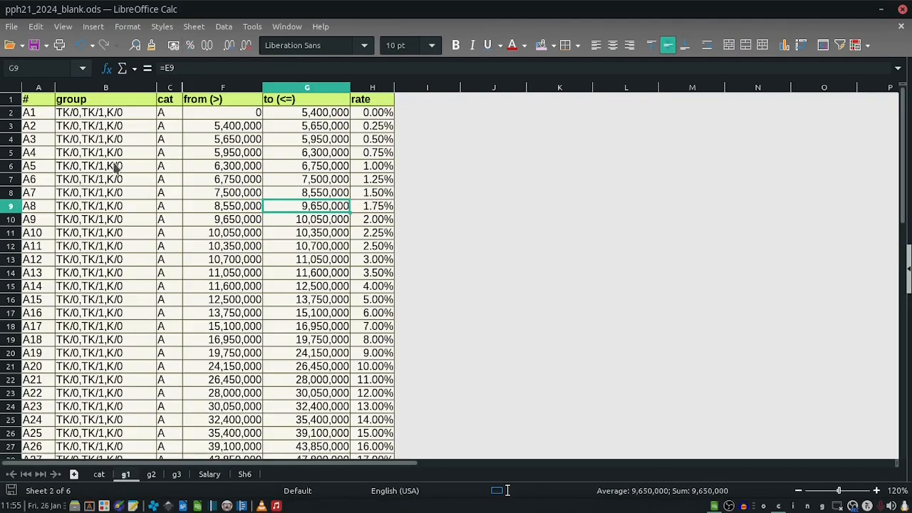
{"action": "left_click", "coordinate": [209, 476]}
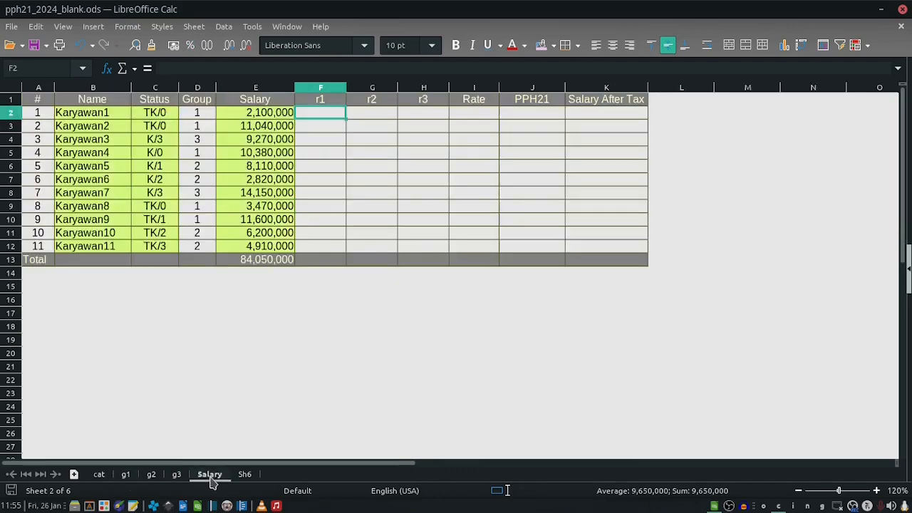
{"action": "type", "text": "=lookup"}
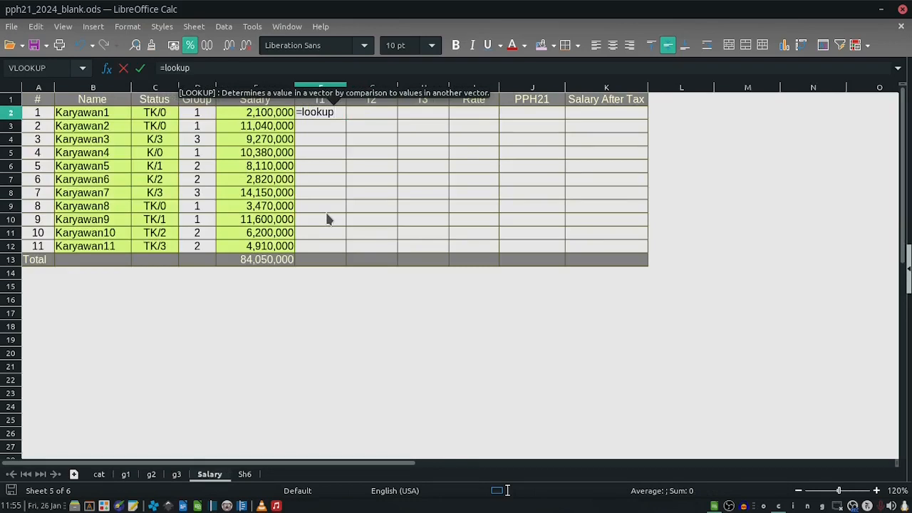
{"action": "type", "text": "("}
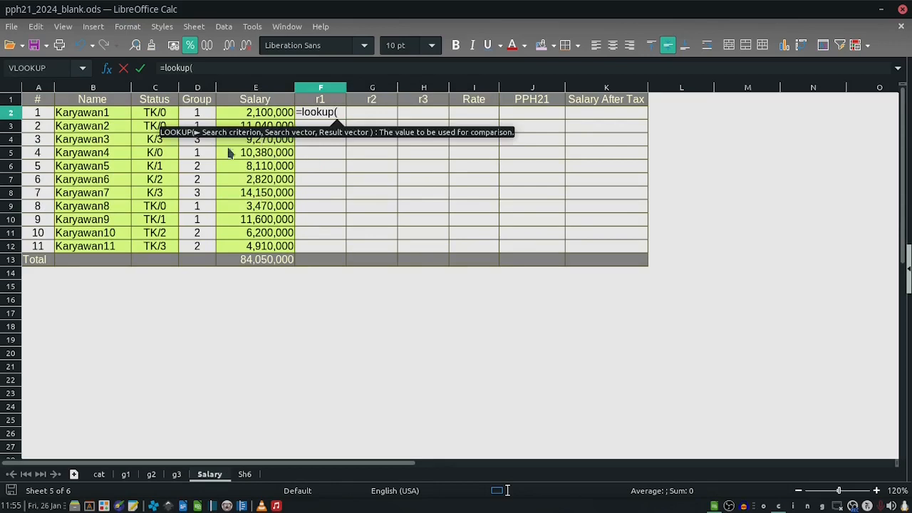
{"action": "left_click", "coordinate": [251, 117]}
{"action": "type", "text": ","}
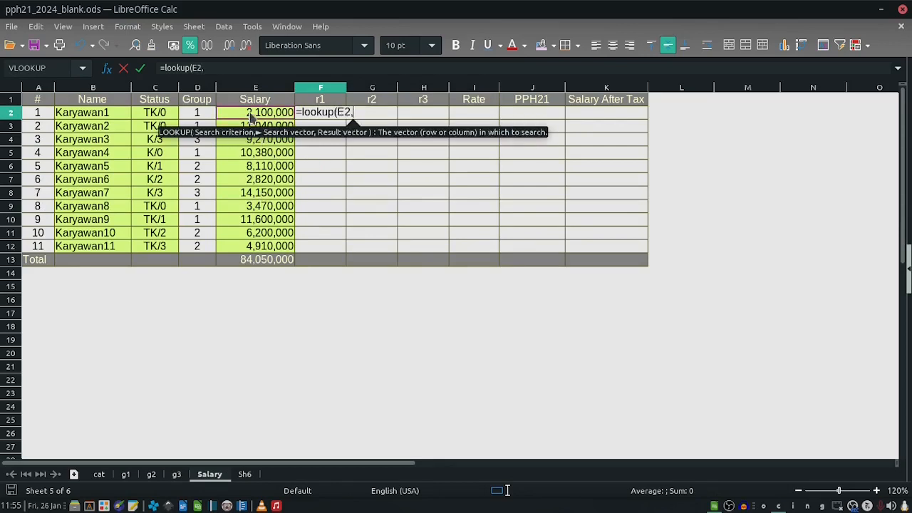
- Add the from (>) range g1.$F$2:$F$45 to the F2 LOOKUP as its absolute search vector
{"action": "left_click", "coordinate": [128, 476]}
{"action": "left_click", "coordinate": [214, 117]}
{"action": "scroll", "coordinate": [226, 250], "scroll_direction": "down", "scroll_amount": 8}
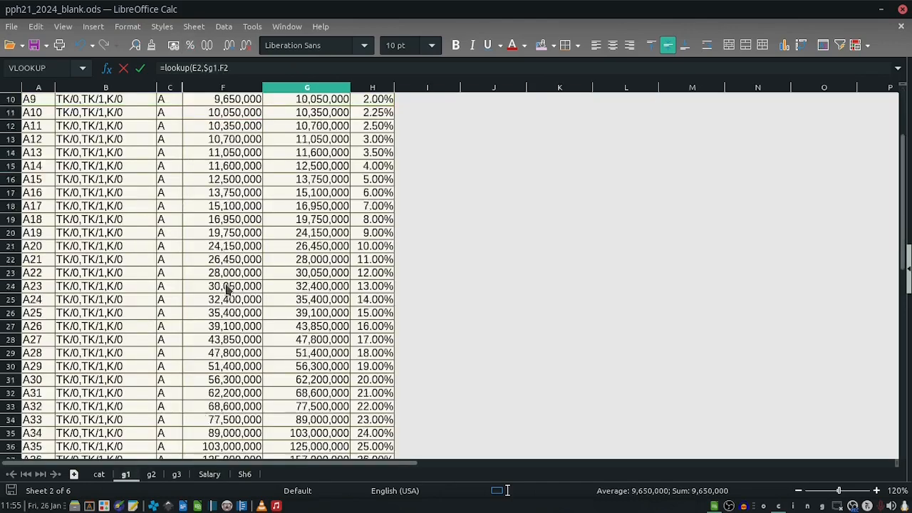
{"action": "left_click", "coordinate": [227, 366], "text": "shift"}
{"action": "scroll", "coordinate": [245, 241], "scroll_direction": "up", "scroll_amount": 4}
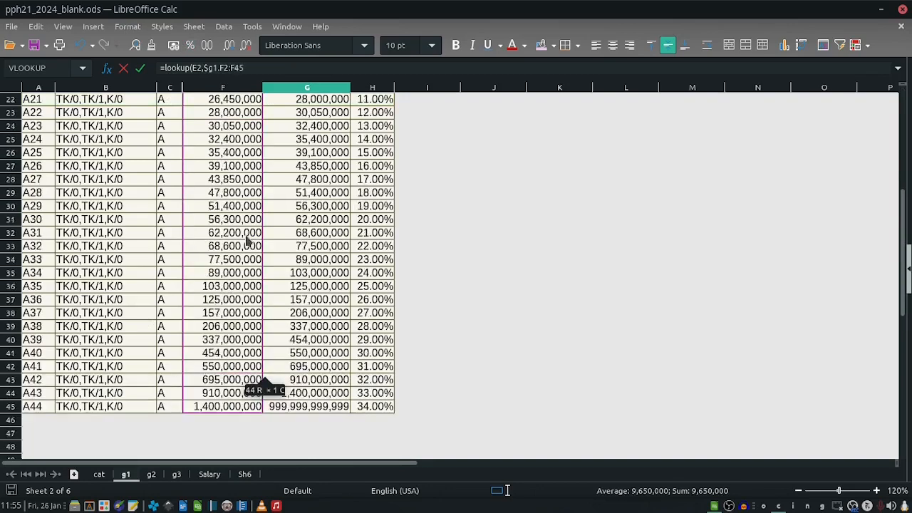
{"action": "key", "text": "F4"}
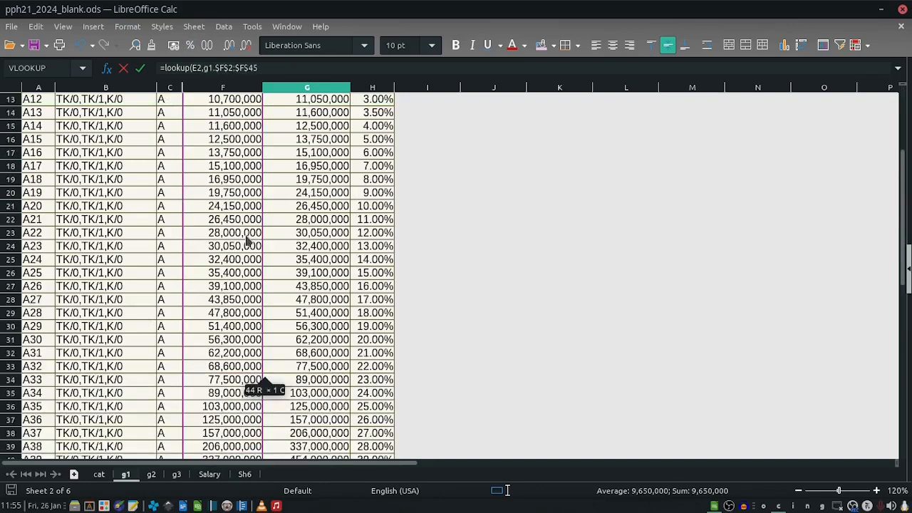
{"action": "left_click", "coordinate": [267, 68]}
{"action": "key", "text": "BackSpace"}
{"action": "type", "text": ","}
{"action": "scroll", "coordinate": [300, 244], "scroll_direction": "up", "scroll_amount": 4}
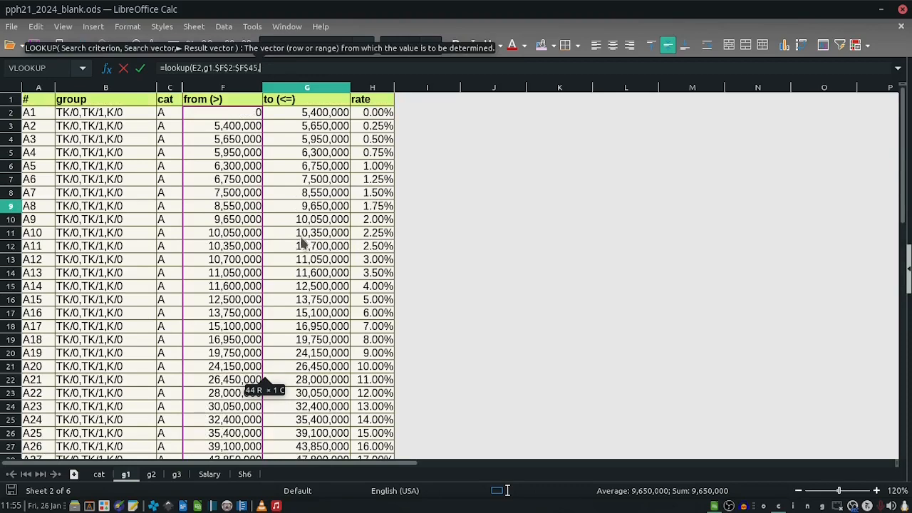
- Complete the F2 LOOKUP with the rate range g1.$H$2:$H$45 as its absolute result vector
{"action": "left_click", "coordinate": [383, 112]}
{"action": "scroll", "coordinate": [382, 244], "scroll_direction": "down", "scroll_amount": 6}
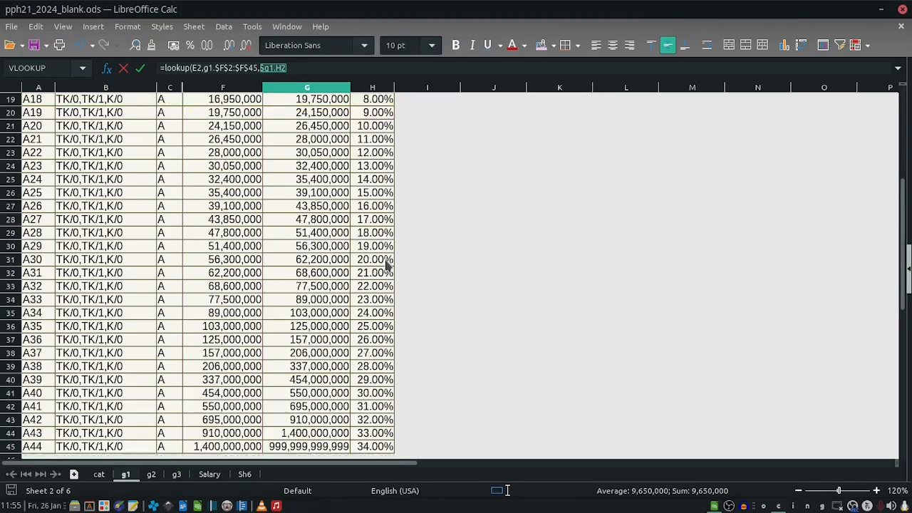
{"action": "scroll", "coordinate": [381, 278], "scroll_direction": "down", "scroll_amount": 5}
{"action": "left_click", "coordinate": [370, 246], "text": "shift"}
{"action": "key", "text": "shift+F4"}
{"action": "type", "text": ")"}
{"action": "key", "text": "Return"}
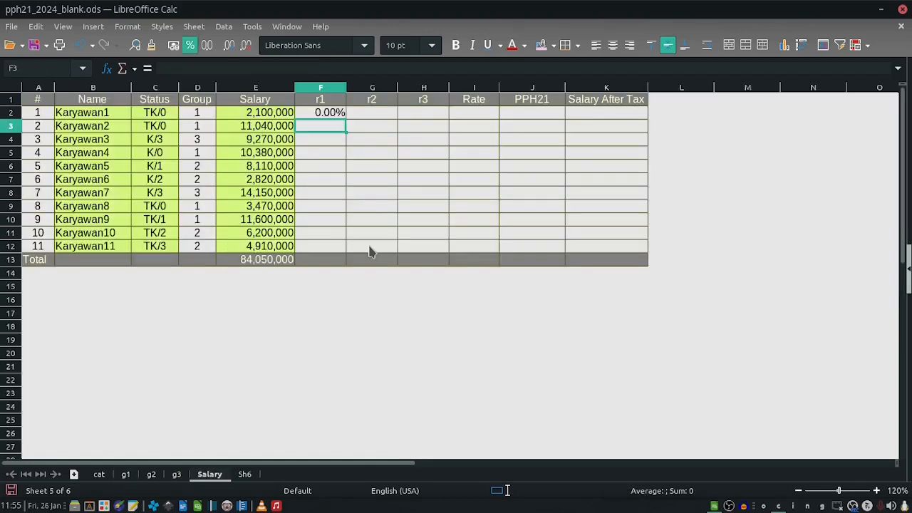
- Fill the F2 rate formula down column r1 through F12 on the Salary sheet
{"action": "left_click", "coordinate": [335, 114]}
{"action": "left_click_drag", "start_coordinate": [345, 119], "coordinate": [336, 253]}
{"action": "left_click", "coordinate": [332, 235]}
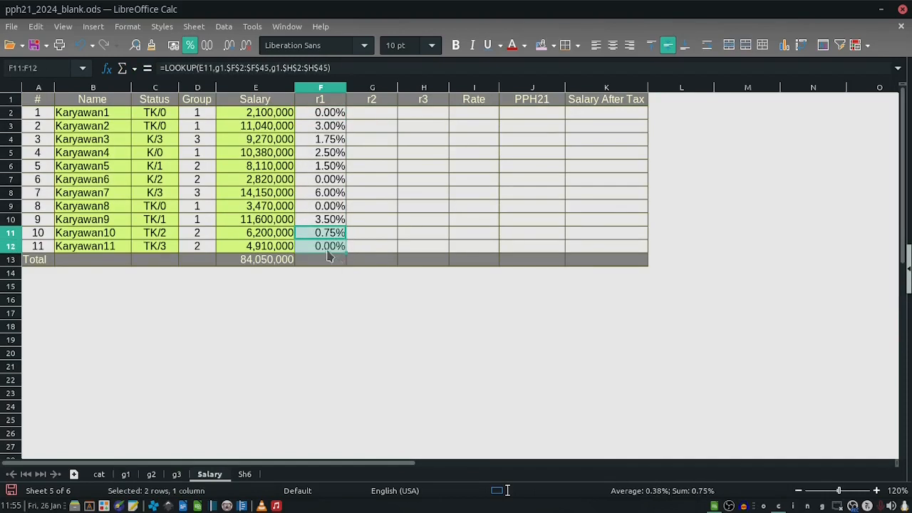
- Check the LOOKUP references in several r1 cells, including F12, and save the file
{"action": "left_click", "coordinate": [328, 247]}
{"action": "double_click", "coordinate": [327, 247]}
{"action": "key", "text": "Escape"}
{"action": "left_click", "coordinate": [323, 187]}
{"action": "double_click", "coordinate": [323, 186]}
{"action": "key", "text": "Escape"}
{"action": "left_click", "coordinate": [321, 246]}
{"action": "double_click", "coordinate": [319, 247]}
{"action": "key", "text": "Escape"}
{"action": "left_click", "coordinate": [320, 166]}
{"action": "left_click", "coordinate": [33, 45]}
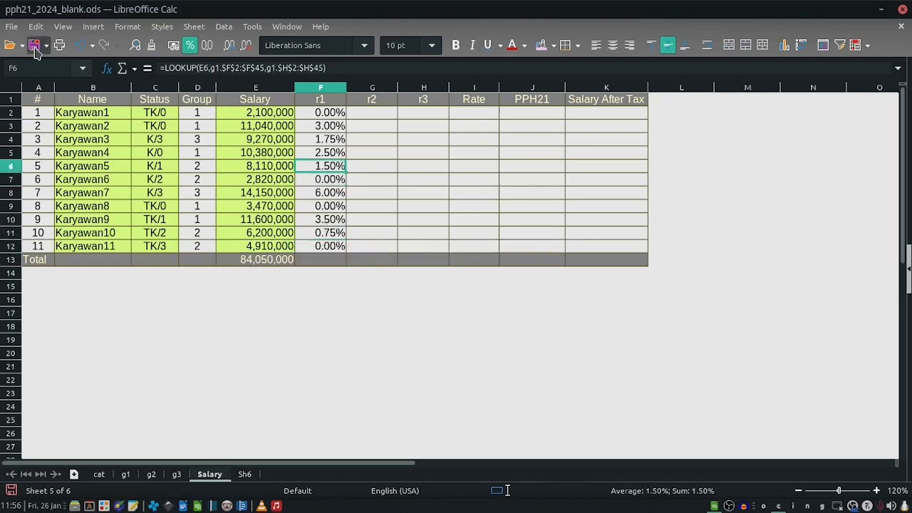
- Begin a LOOKUP formula in r2 cell G2 of the Salary sheet with salary cell E2 as the search criterion
{"action": "left_click", "coordinate": [361, 114]}
{"action": "left_click", "coordinate": [424, 112]}
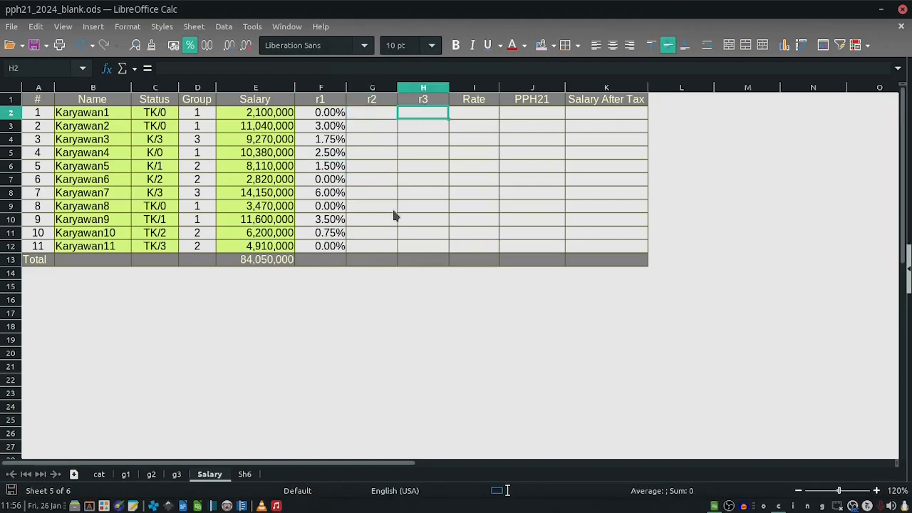
{"action": "key", "text": "Left"}
{"action": "type", "text": "=vlo"}
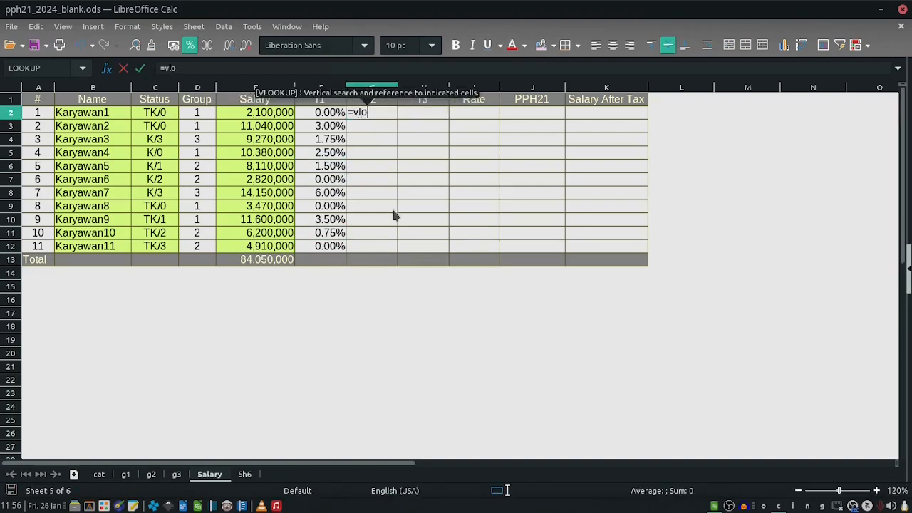
{"action": "key", "text": "BackSpace"}
{"action": "key", "text": "BackSpace"}
{"action": "key", "text": "BackSpace"}
{"action": "type", "text": "lookup"}
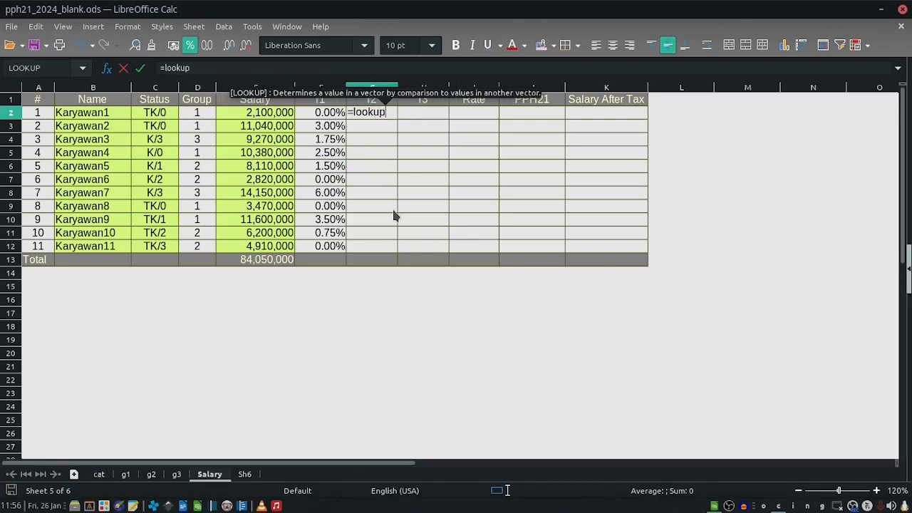
{"action": "type", "text": "("}
{"action": "left_click", "coordinate": [252, 114]}
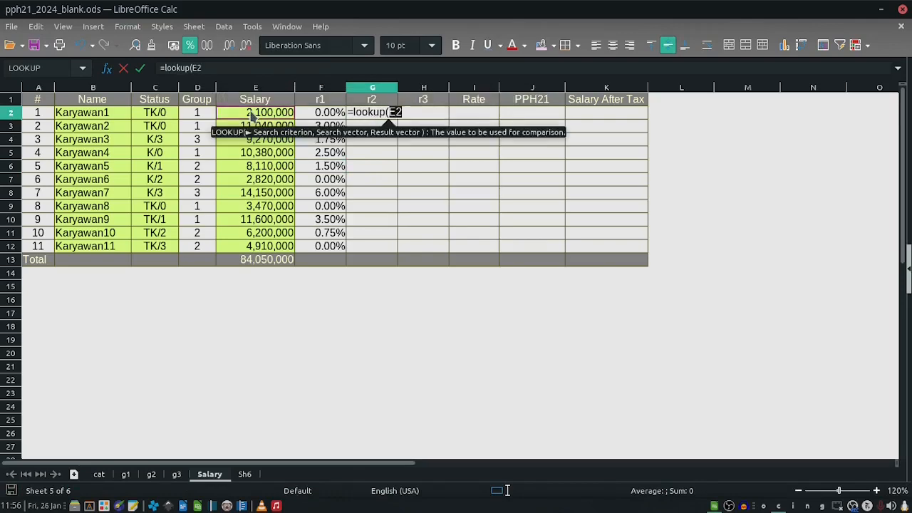
{"action": "type", "text": ","}
- Add the g2 lower-bound range g2.$F$2:$F$41 as the absolute search vector of the G2 LOOKUP
{"action": "left_click", "coordinate": [151, 475]}
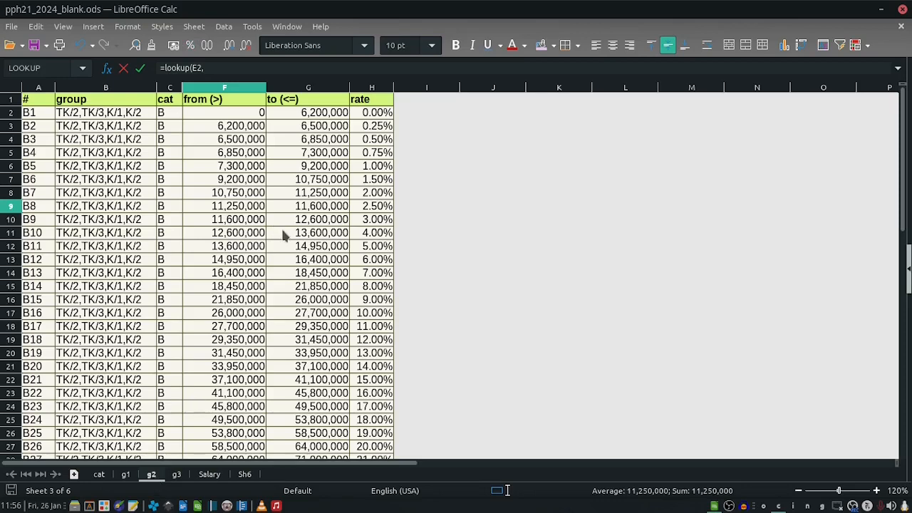
{"action": "left_click", "coordinate": [223, 117]}
{"action": "scroll", "coordinate": [229, 379], "scroll_direction": "down", "scroll_amount": 5}
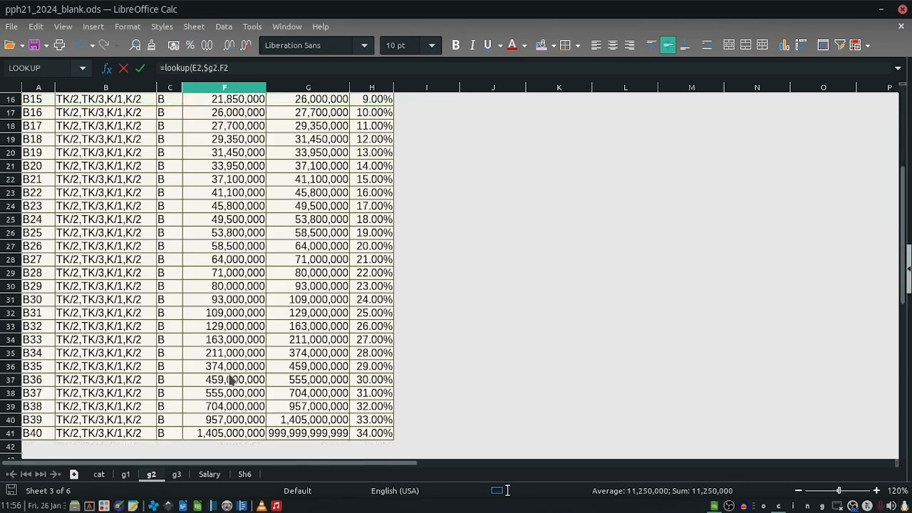
{"action": "scroll", "coordinate": [230, 380], "scroll_direction": "down", "scroll_amount": 4}
{"action": "key", "text": "shift+F4"}
{"action": "type", "text": ","}
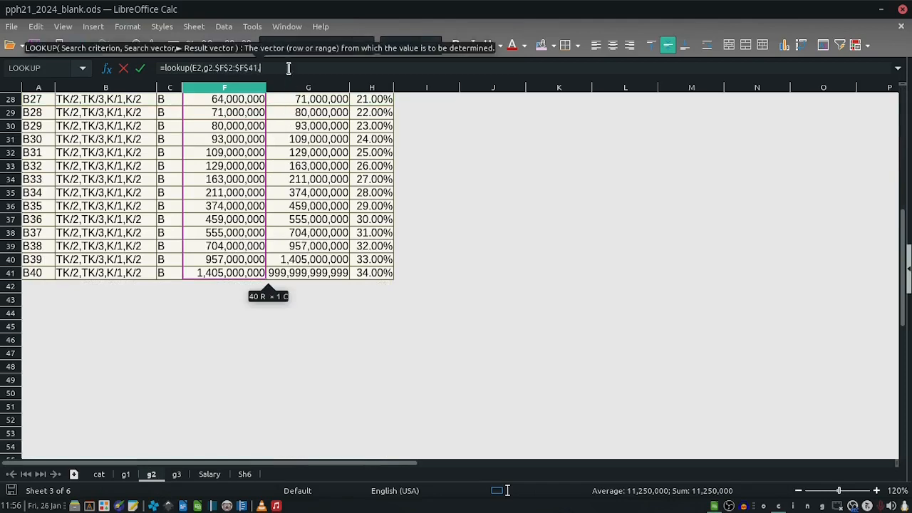
- Complete the G2 LOOKUP with the absolute result vector g2.$H$2:$H$41 and fill it down column r2 through G12
{"action": "scroll", "coordinate": [359, 178], "scroll_direction": "up", "scroll_amount": 9}
{"action": "left_click_drag", "start_coordinate": [365, 118], "coordinate": [371, 317]}
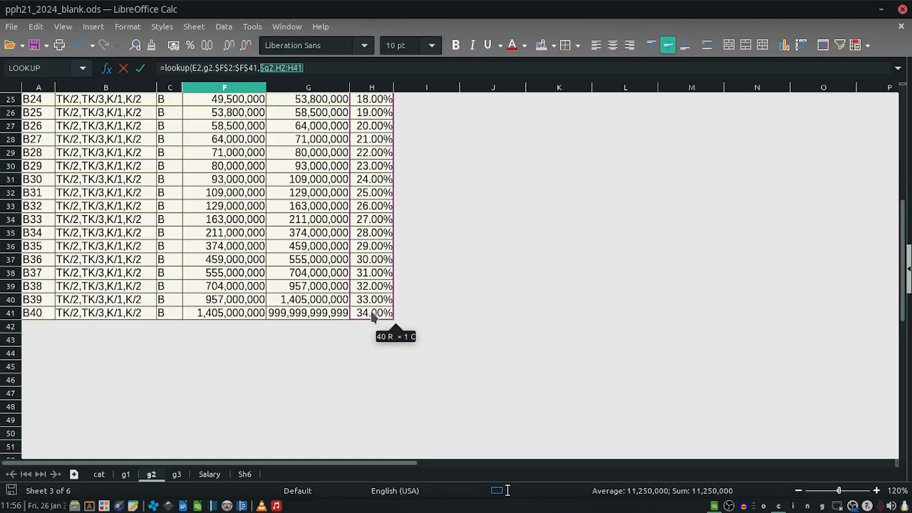
{"action": "key", "text": "shift+F4"}
{"action": "key", "text": "Return"}
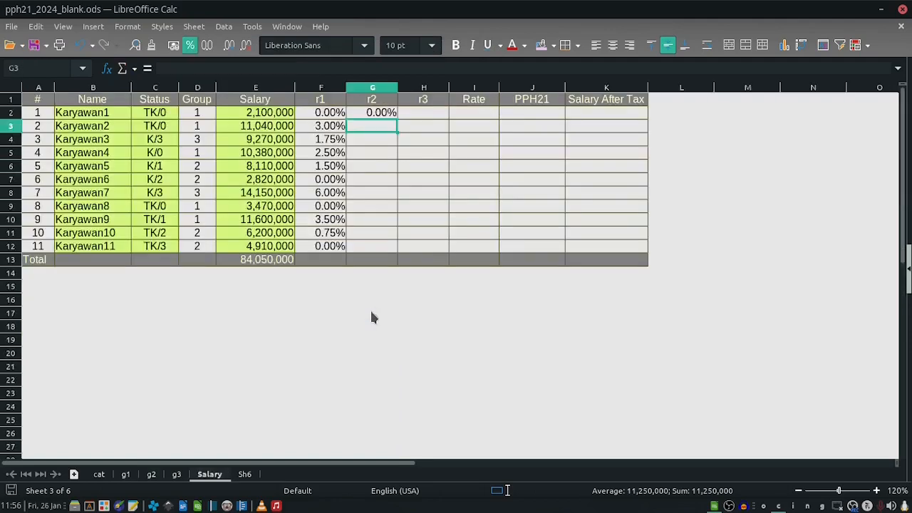
{"action": "left_click", "coordinate": [379, 114]}
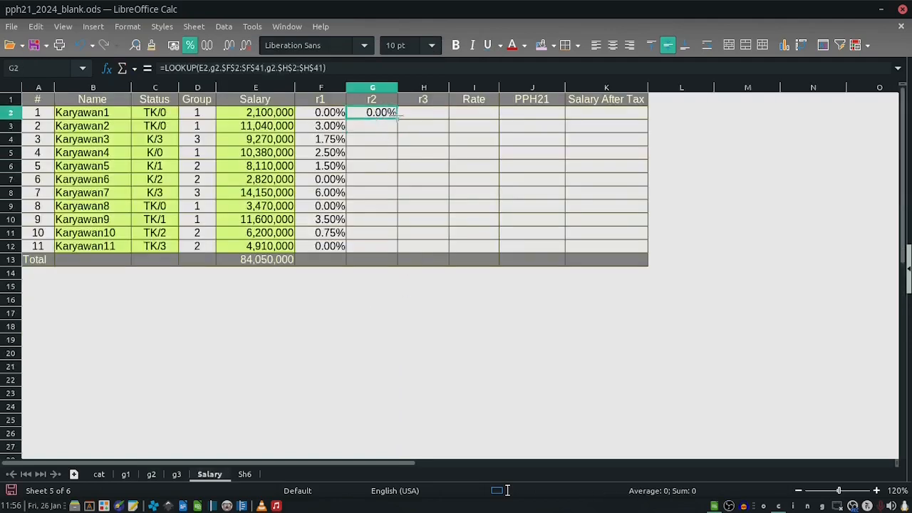
{"action": "left_click_drag", "start_coordinate": [396, 128], "coordinate": [389, 245]}
- Begin a LOOKUP formula in r3 cell H2 of the Salary sheet with salary cell E2 as the search criterion
{"action": "key", "text": "Right"}
{"action": "type", "text": "="}
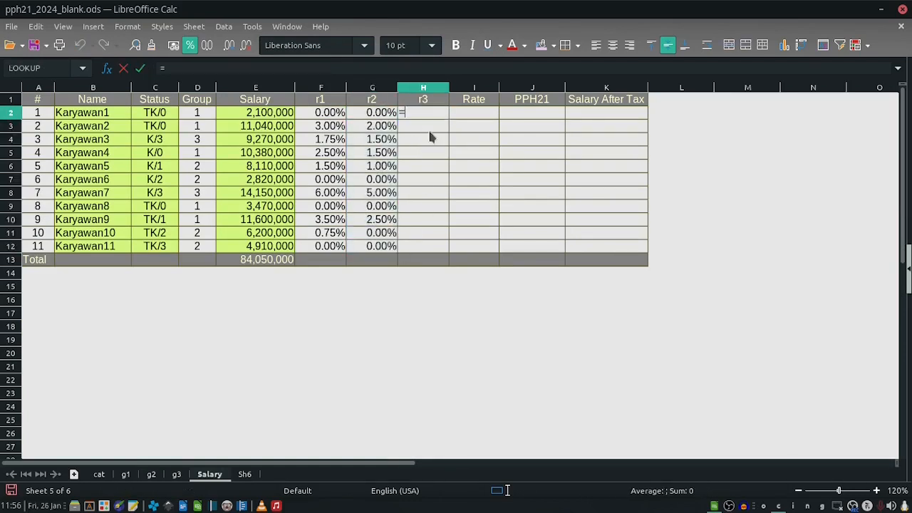
{"action": "type", "text": "looku"}
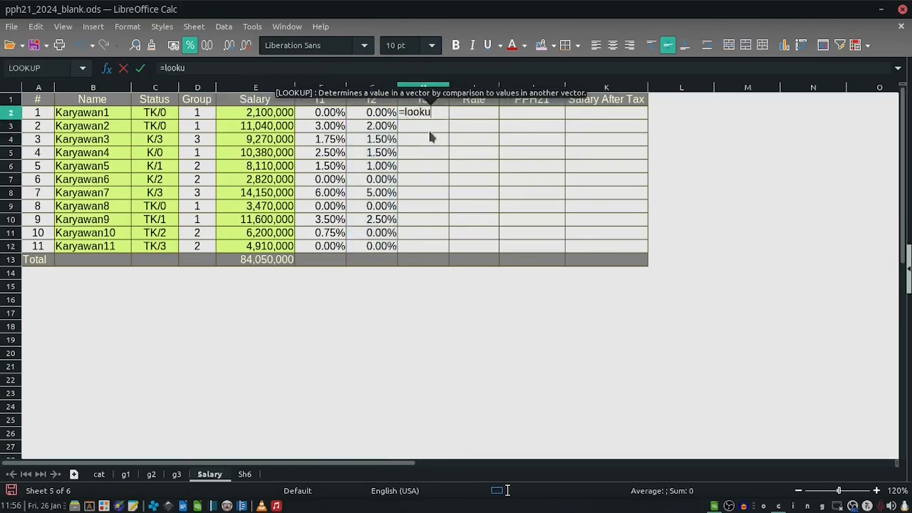
{"action": "type", "text": "p("}
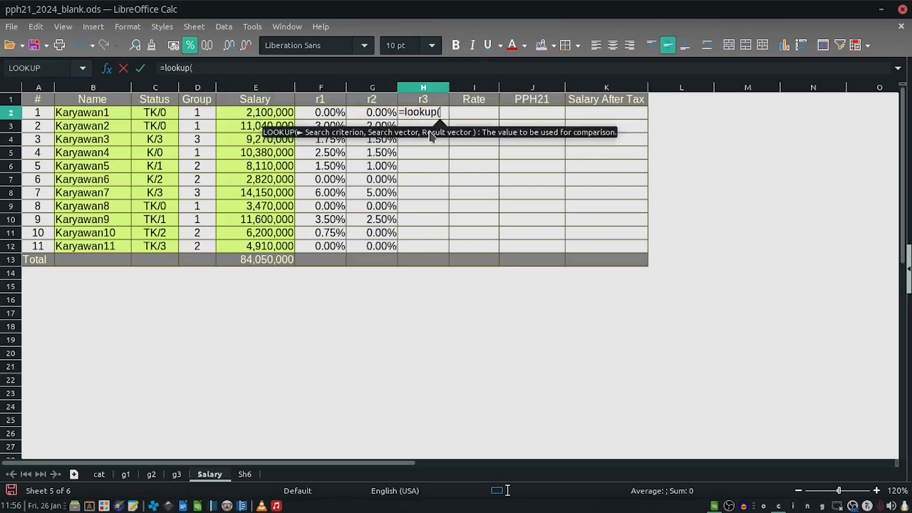
{"action": "left_click", "coordinate": [291, 118]}
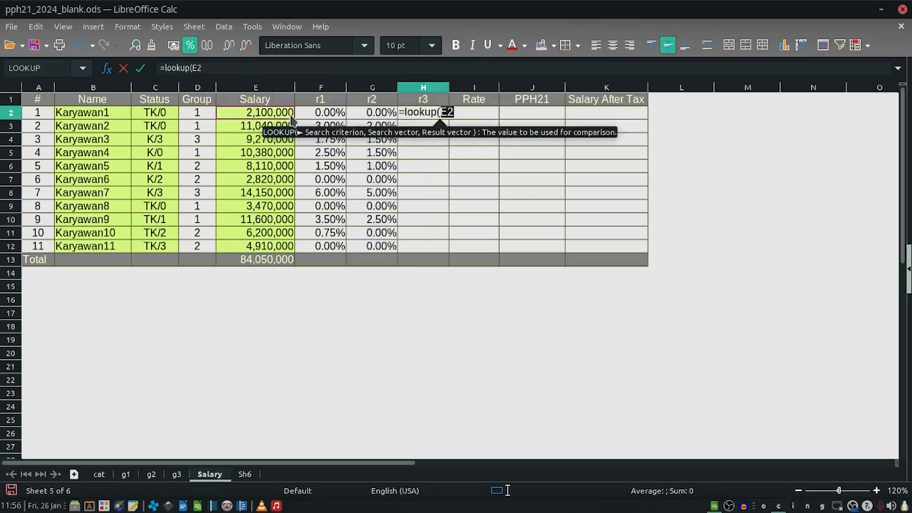
{"action": "type", "text": ","}
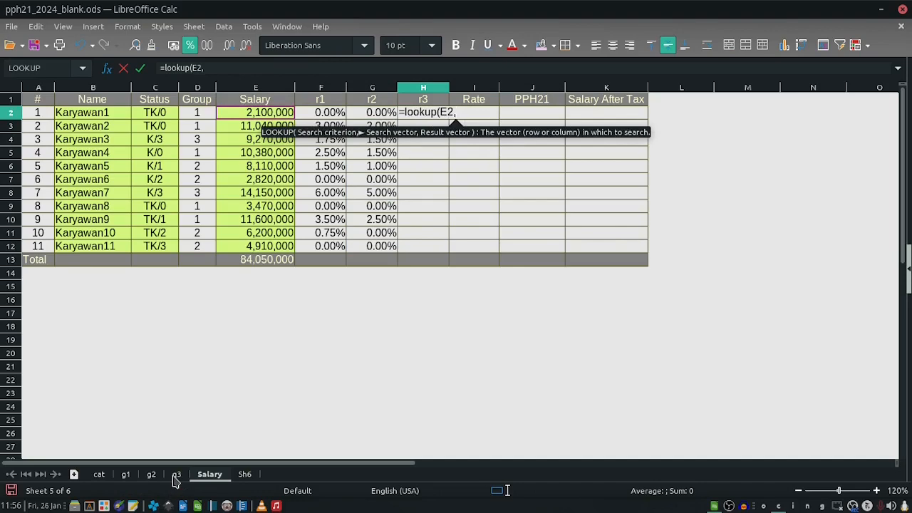
- Set the search vector of the H2 LOOKUP to the absolute lower-bound range g3.$F$2:$F$42
{"action": "left_click", "coordinate": [176, 475]}
{"action": "left_click", "coordinate": [161, 112]}
{"action": "scroll", "coordinate": [208, 310], "scroll_direction": "down", "scroll_amount": 1}
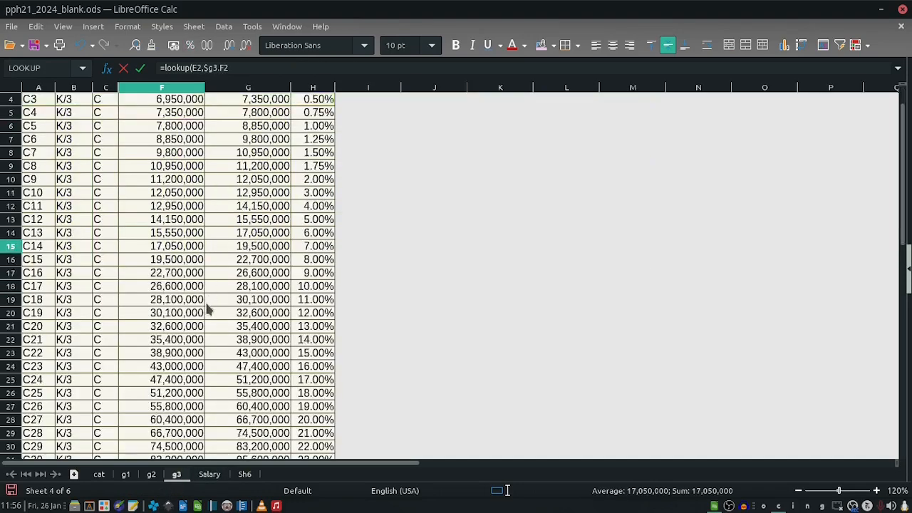
{"action": "scroll", "coordinate": [208, 310], "scroll_direction": "down", "scroll_amount": 6}
{"action": "left_click", "coordinate": [174, 366], "text": "shift"}
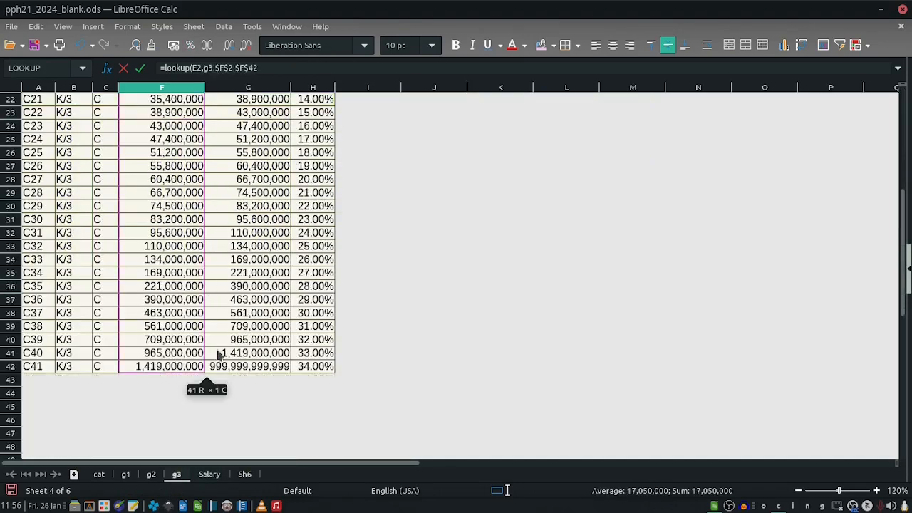
- Complete the H2 LOOKUP with the rate range g3.$H$2:$H$42 as its absolute result vector
{"action": "scroll", "coordinate": [295, 285], "scroll_direction": "up", "scroll_amount": 7}
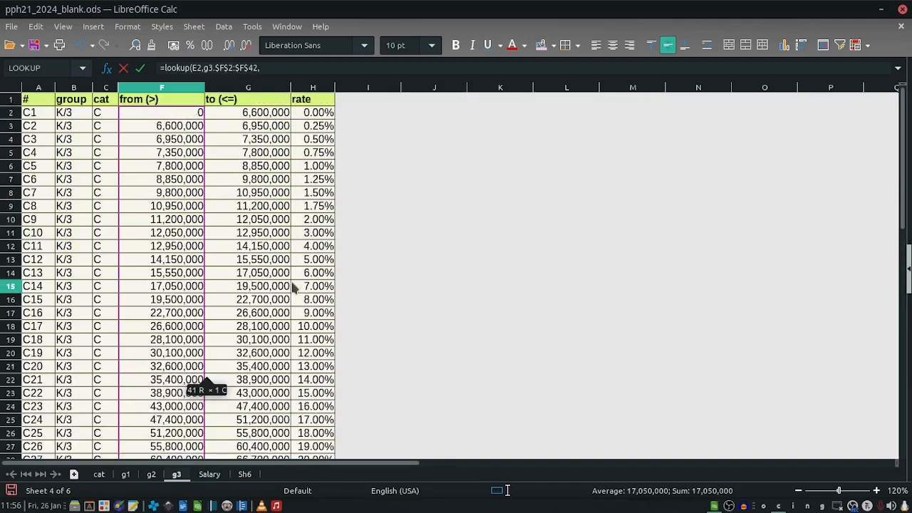
{"action": "left_click", "coordinate": [313, 113]}
{"action": "scroll", "coordinate": [308, 396], "scroll_direction": "down", "scroll_amount": 9}
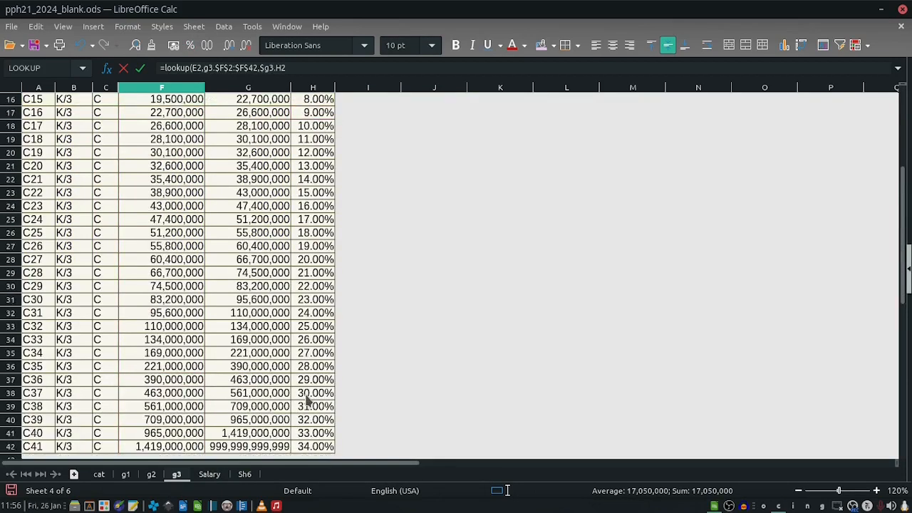
{"action": "left_click", "coordinate": [315, 286], "text": "shift"}
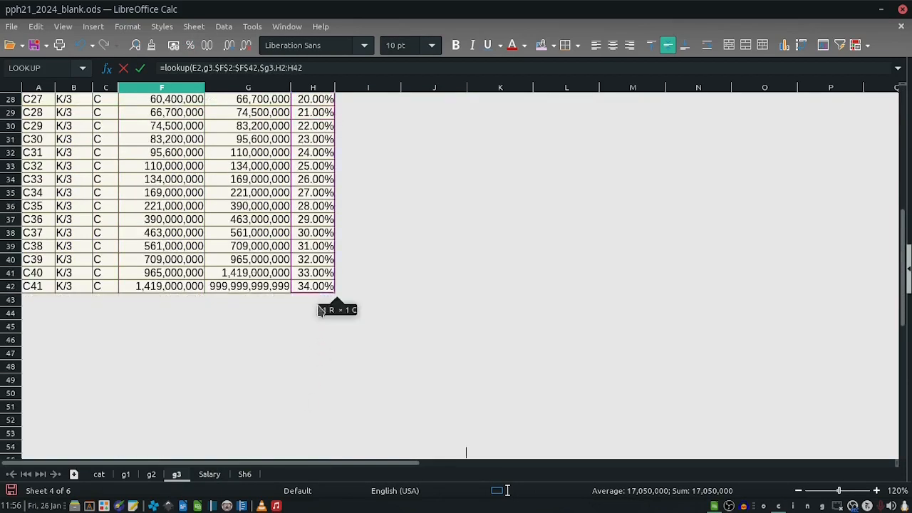
{"action": "key", "text": "shift+F4"}
{"action": "key", "text": "Return"}
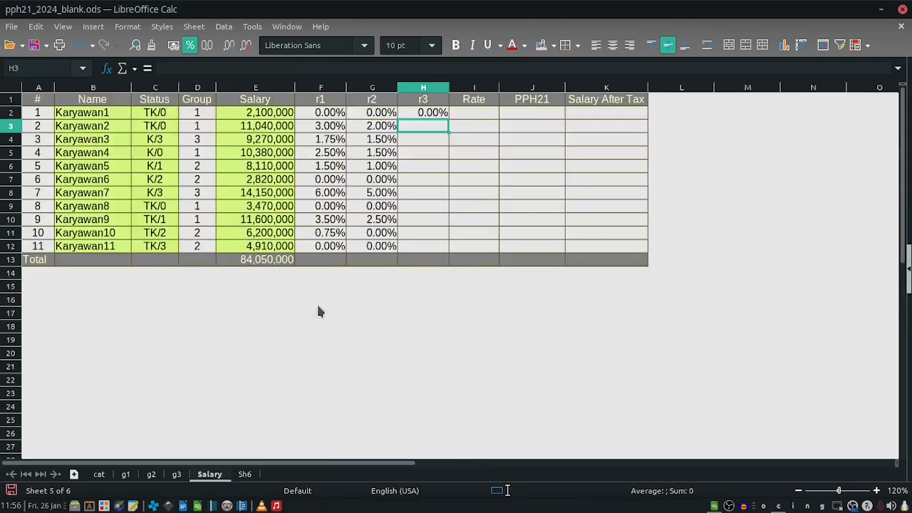
- Fill the H2 rate formula down column r3 through H12, check the references in H9, and save the file
{"action": "left_click", "coordinate": [446, 117]}
{"action": "left_click_drag", "start_coordinate": [449, 119], "coordinate": [441, 249]}
{"action": "left_click", "coordinate": [415, 206]}
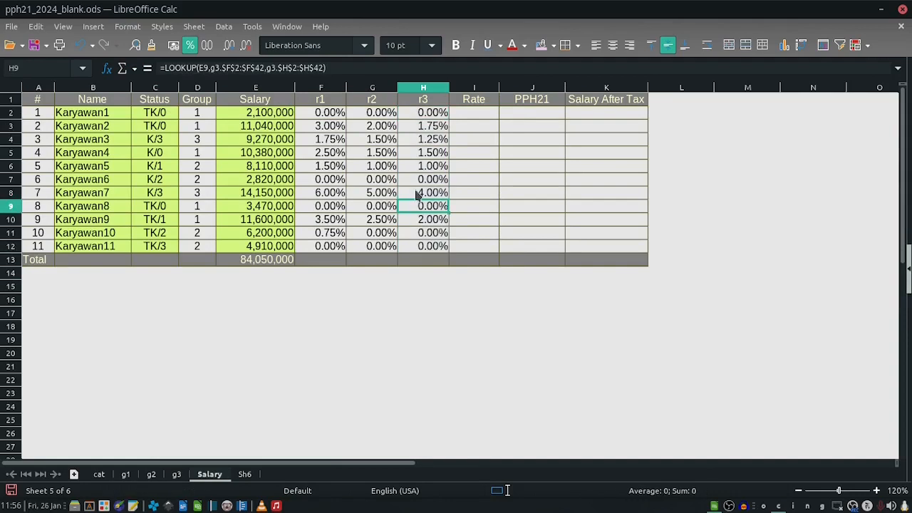
{"action": "left_click", "coordinate": [33, 45]}
- Review the r1, r2 and r3 headings and the LOOKUP formulas and rates listed beneath them
{"action": "left_click", "coordinate": [325, 179]}
{"action": "left_click", "coordinate": [318, 158]}
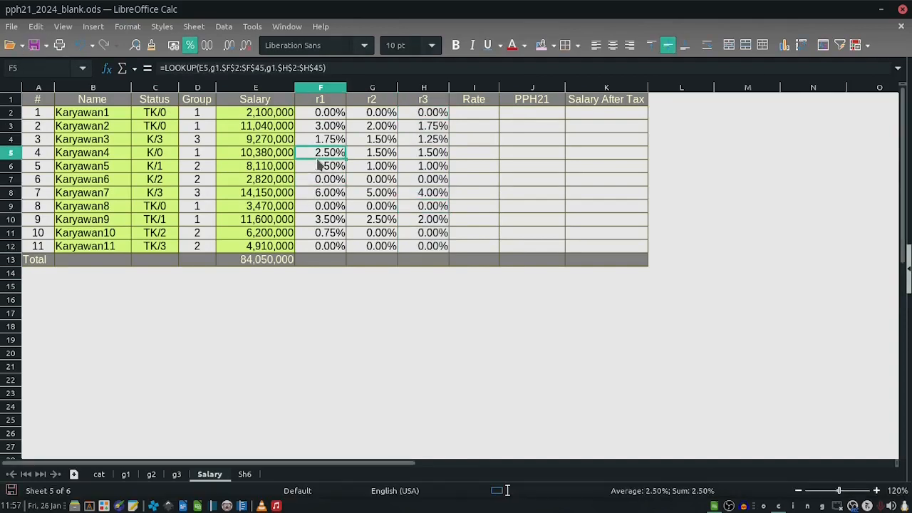
{"action": "left_click", "coordinate": [321, 101]}
{"action": "left_click", "coordinate": [372, 103]}
{"action": "left_click", "coordinate": [436, 104]}
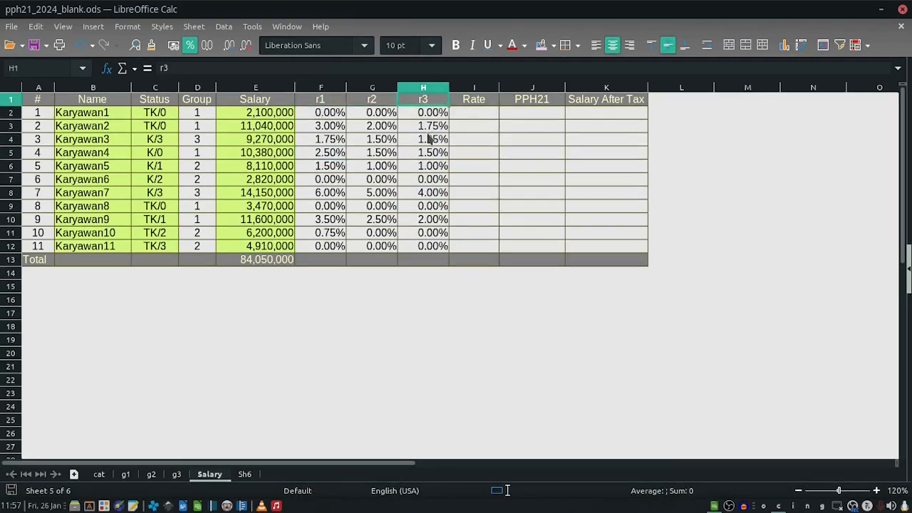
{"action": "left_click", "coordinate": [430, 139]}
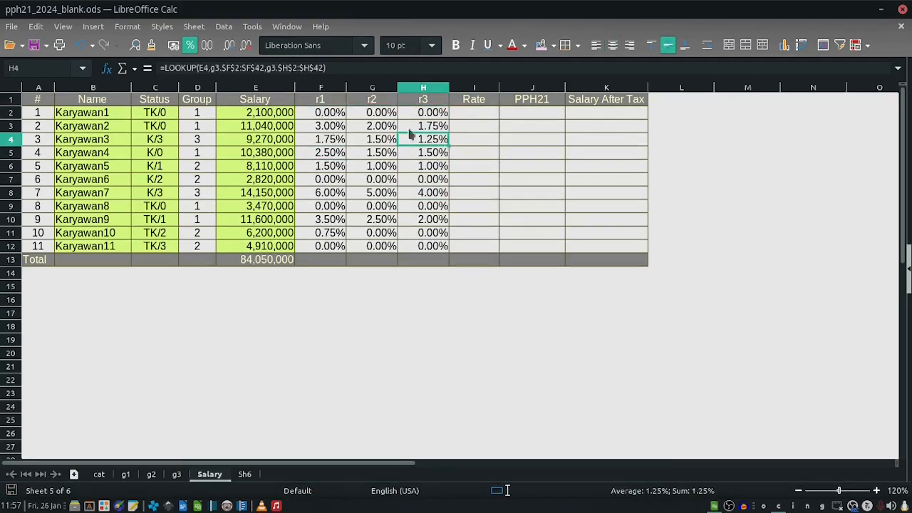
{"action": "left_click_drag", "start_coordinate": [332, 121], "coordinate": [421, 244]}
{"action": "left_click", "coordinate": [425, 192]}
- Compare the group numbers in column D with the matching r1, r2 or r3 rate for rows 2, 4 and 7
{"action": "left_click_drag", "start_coordinate": [200, 116], "coordinate": [194, 201]}
{"action": "left_click", "coordinate": [321, 167]}
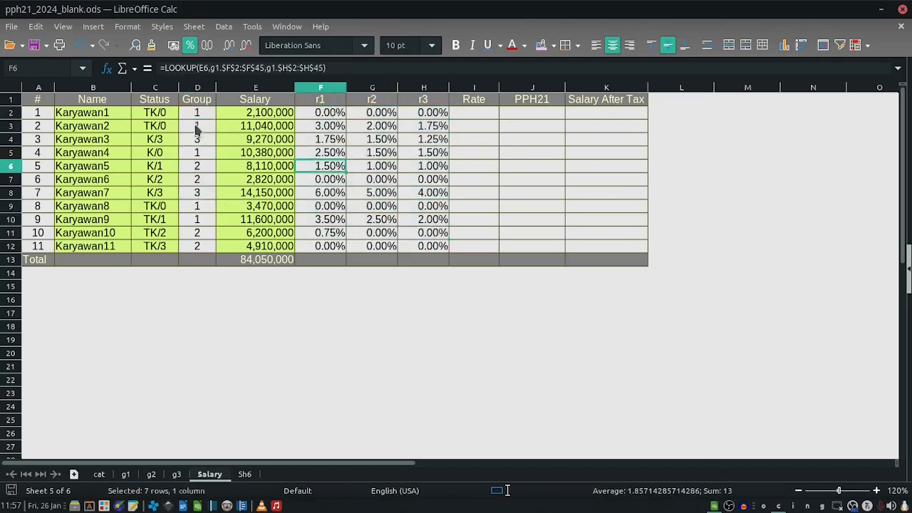
{"action": "left_click", "coordinate": [191, 117]}
{"action": "left_click", "coordinate": [320, 117]}
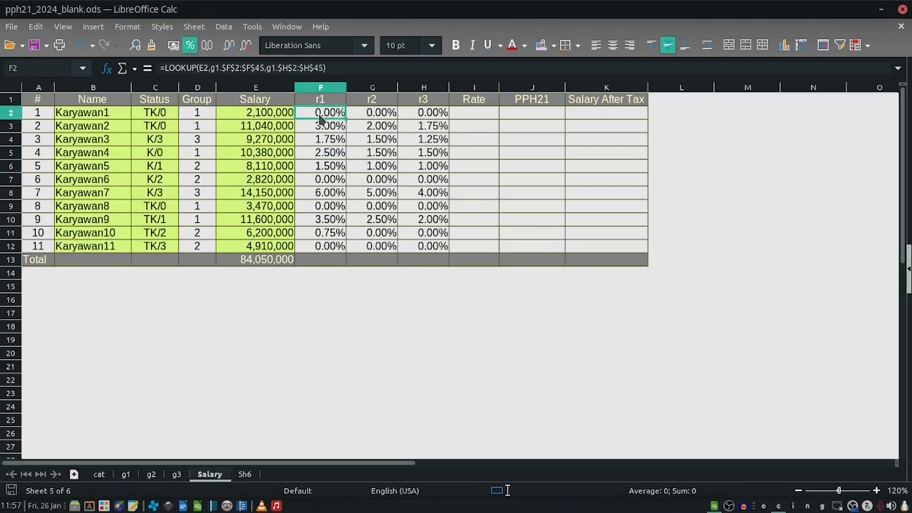
{"action": "left_click", "coordinate": [198, 142]}
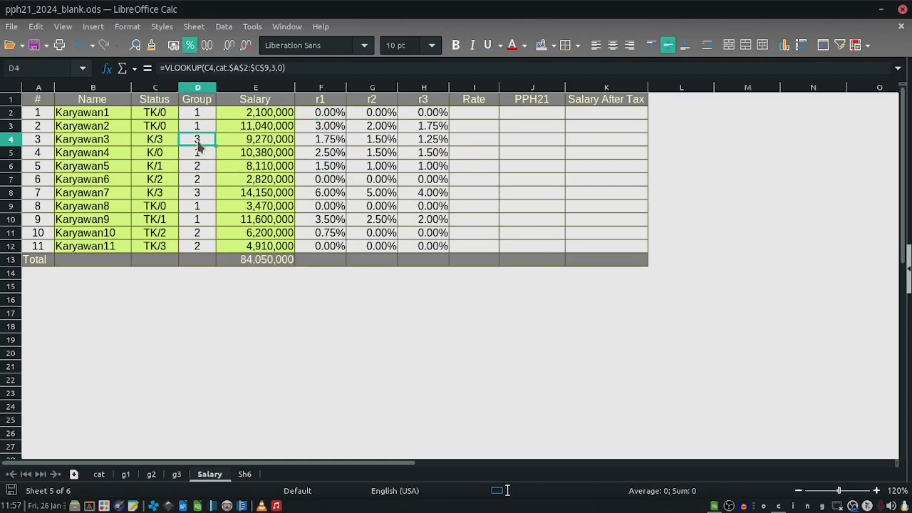
{"action": "left_click", "coordinate": [432, 142]}
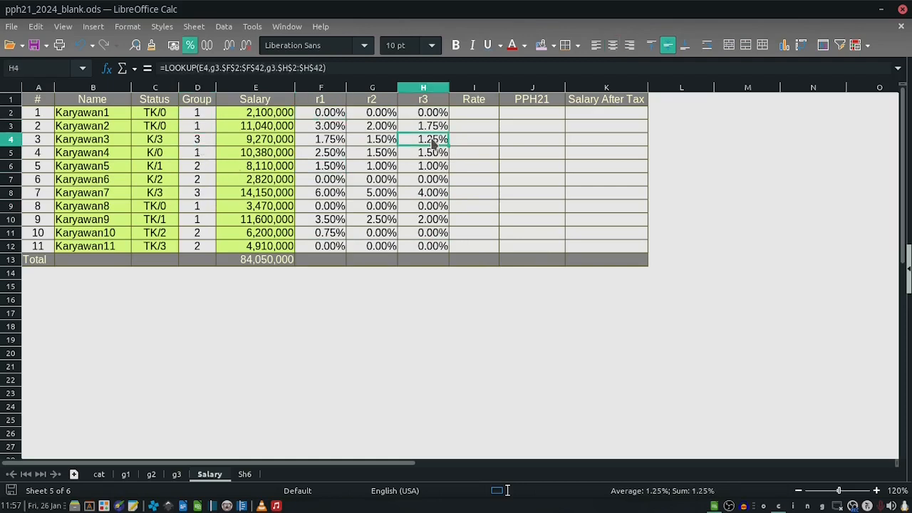
{"action": "left_click", "coordinate": [194, 179]}
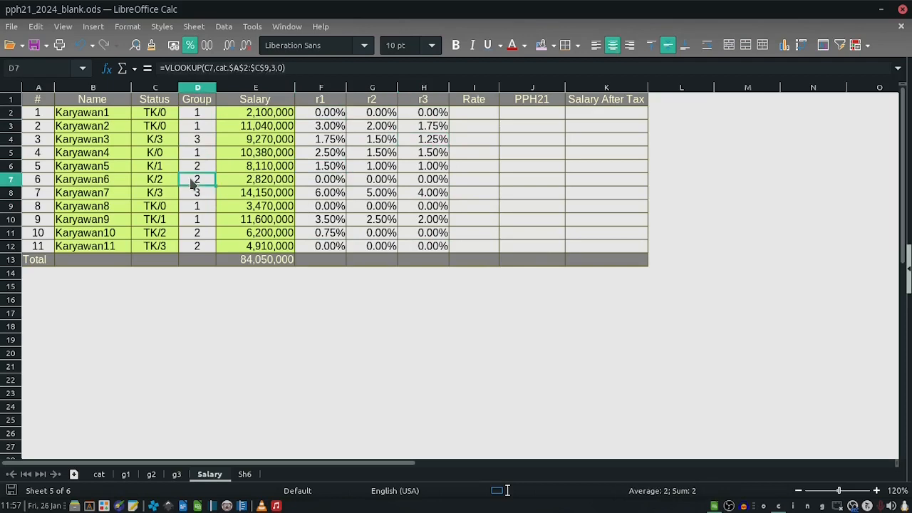
{"action": "left_click", "coordinate": [380, 184]}
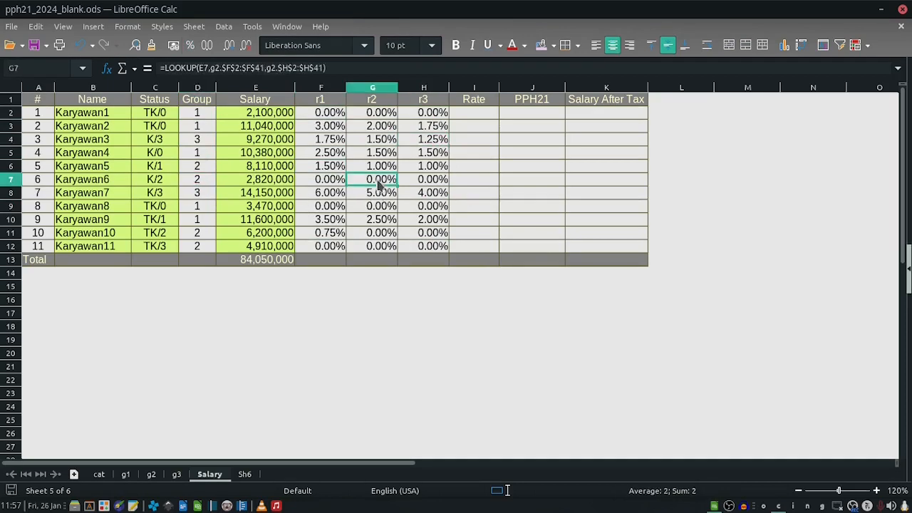
{"action": "left_click", "coordinate": [481, 116]}
{"action": "type", "text": "=if"}
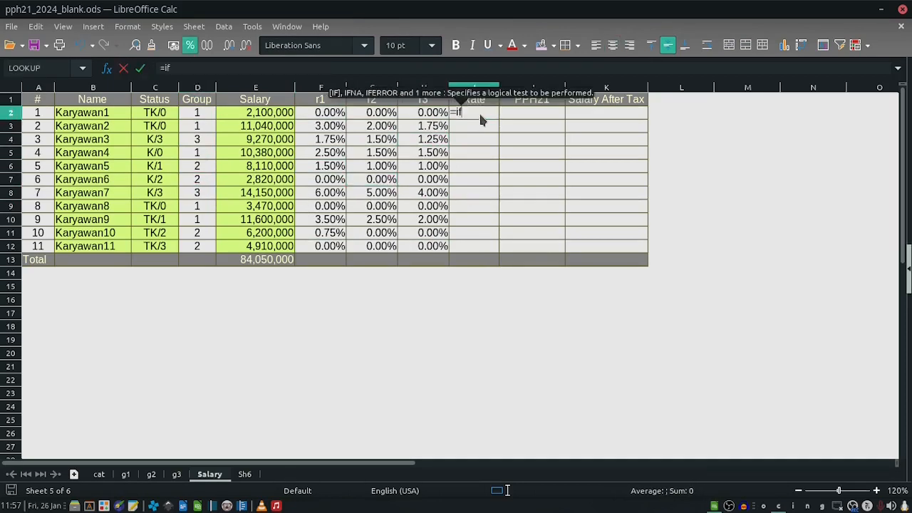
{"action": "type", "text": "("}
{"action": "left_click", "coordinate": [200, 119]}
{"action": "type", "text": "=1,"}
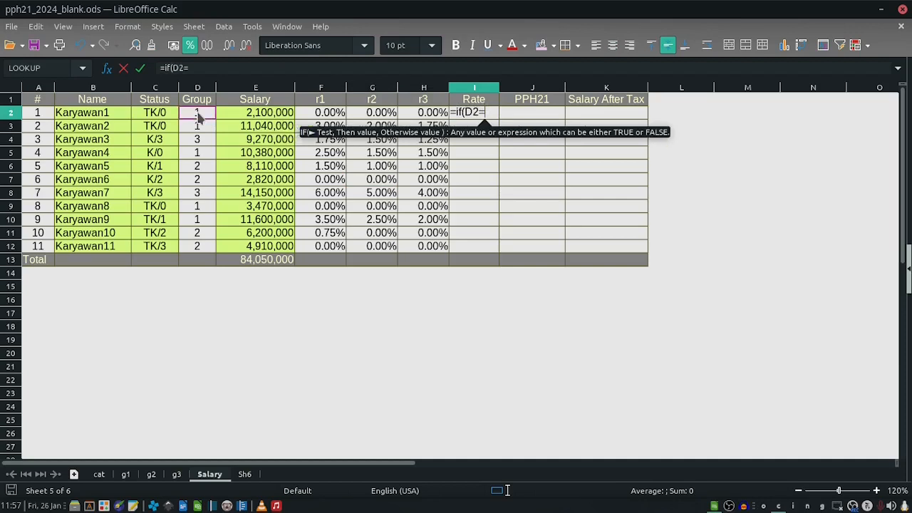
{"action": "left_click", "coordinate": [319, 114]}
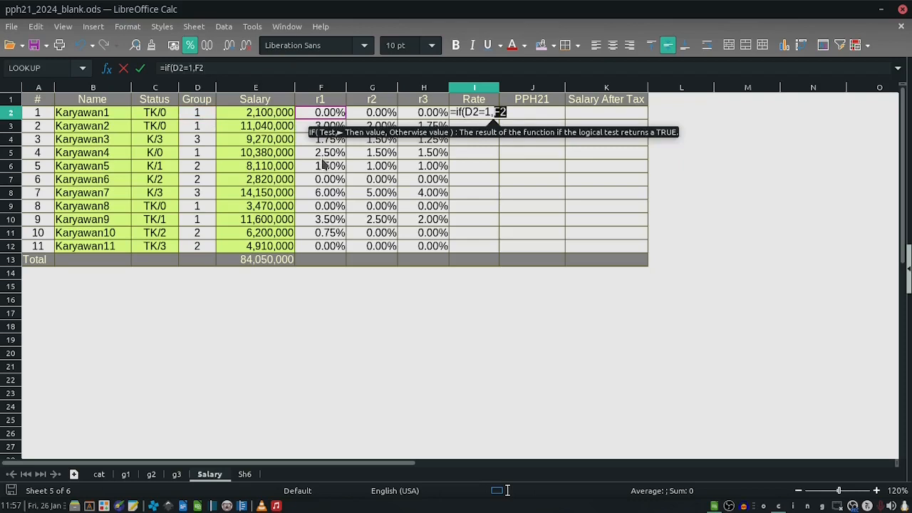
{"action": "type", "text": ","}
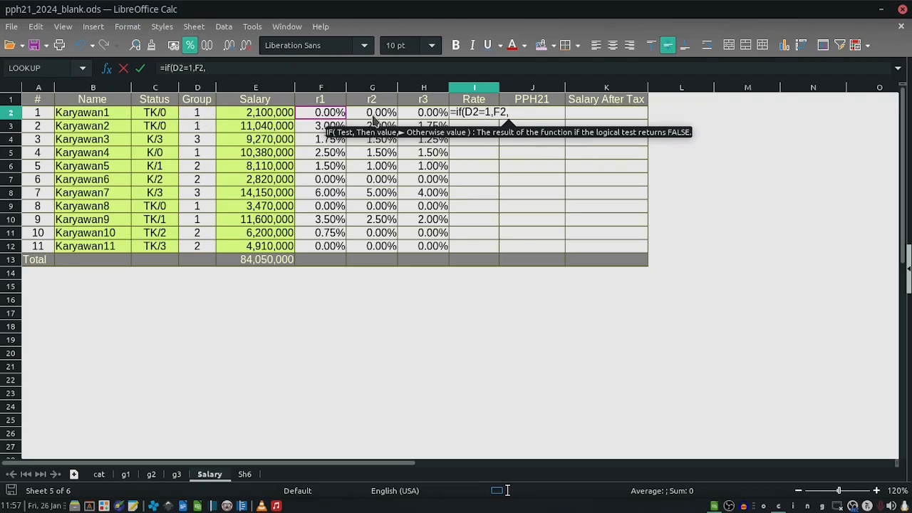
{"action": "key", "text": "Left"}
{"action": "key", "text": "Left"}
{"action": "key", "text": "Left"}
{"action": "key", "text": "Left"}
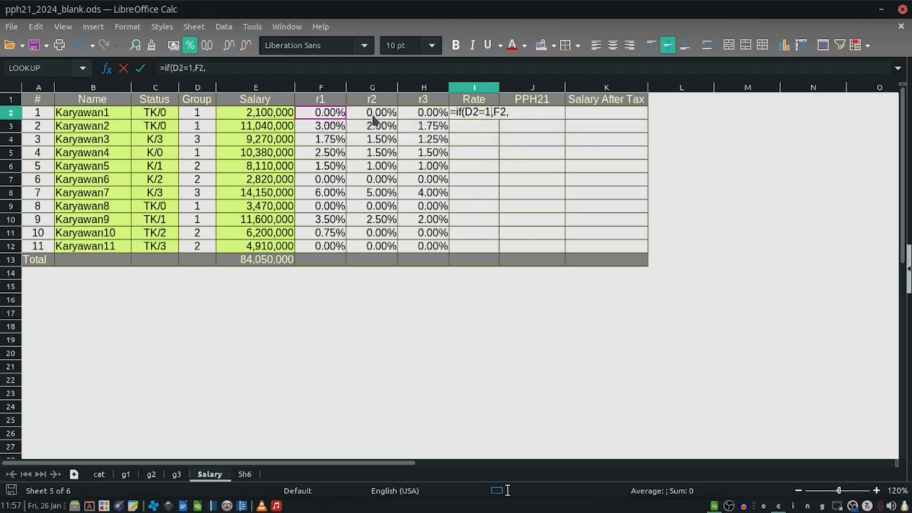
{"action": "key", "text": "Escape"}
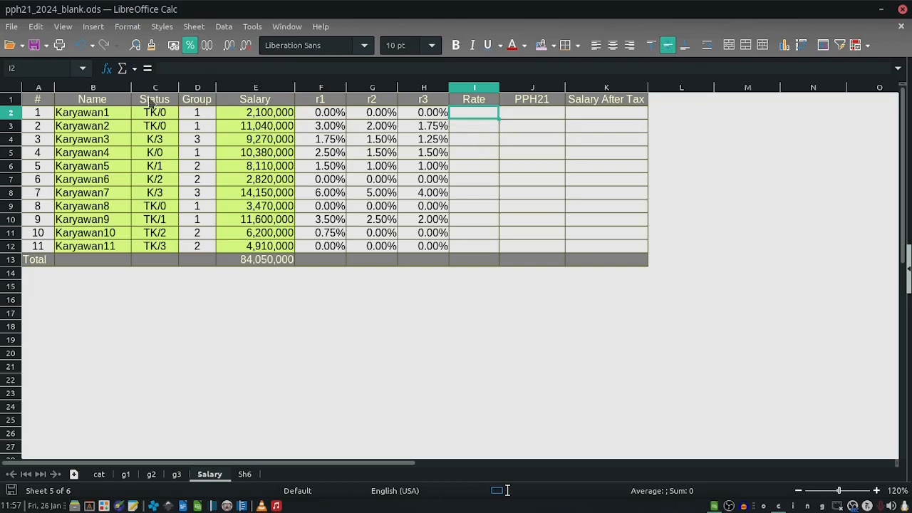
- Save the file and inspect the r3 LOOKUP formulas in cells H3 and H2
{"action": "left_click", "coordinate": [34, 44]}
{"action": "left_click", "coordinate": [441, 126]}
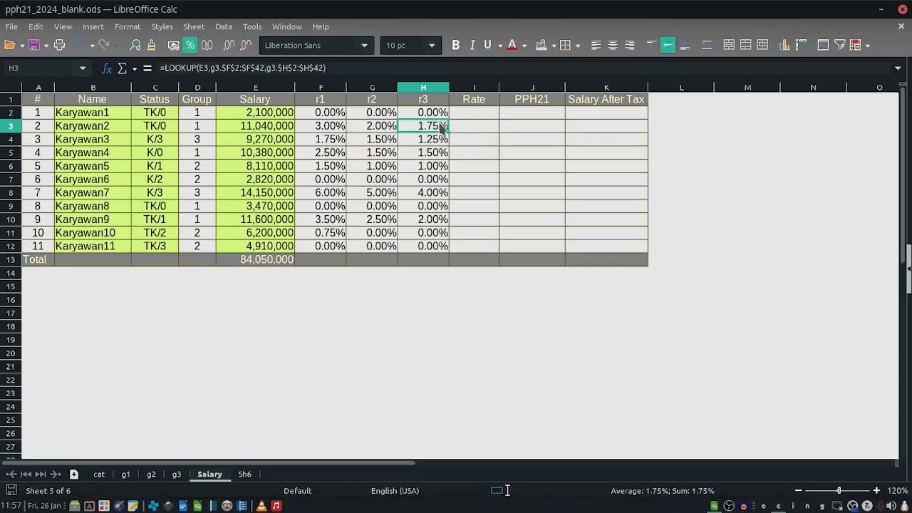
{"action": "key", "text": "Up"}
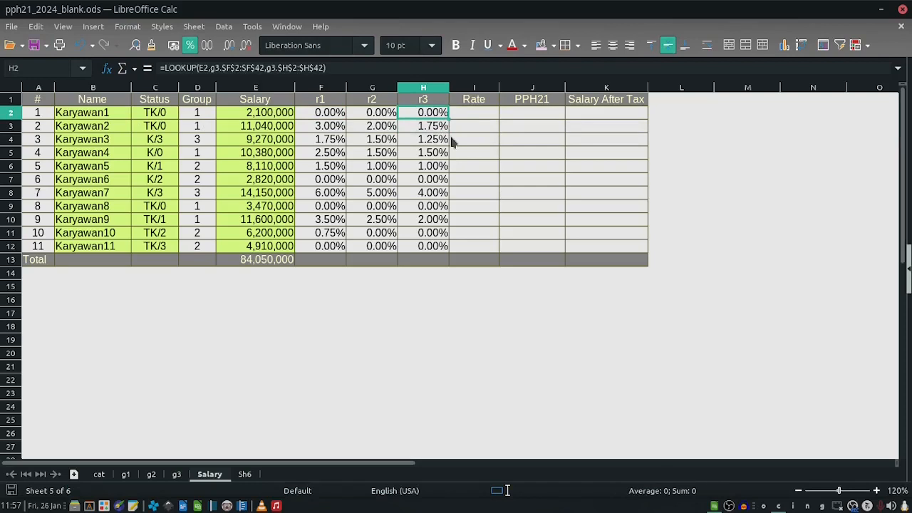
- Enter the formula =CHOOSE(D2,F2,G2,H2) in Rate cell I2 to pick the rate matching the employee's group
{"action": "key", "text": "Right"}
{"action": "type", "text": "=ch"}
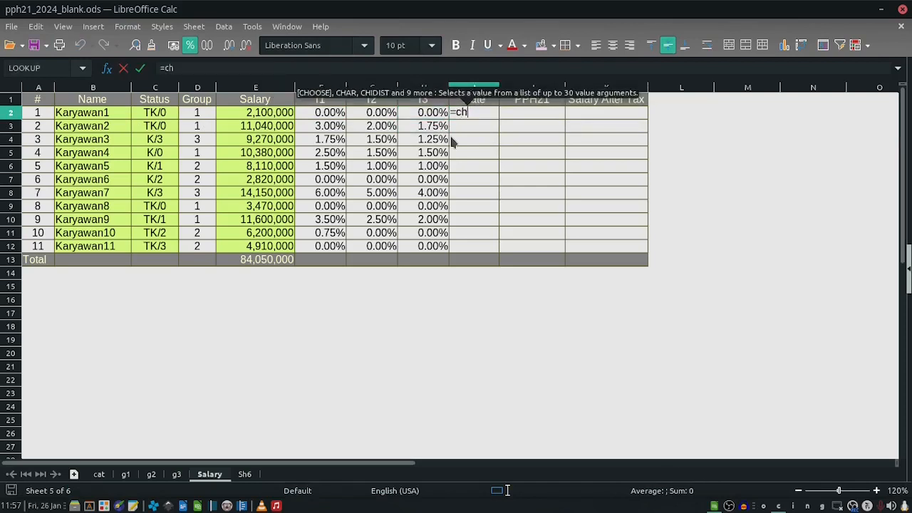
{"action": "type", "text": "oose("}
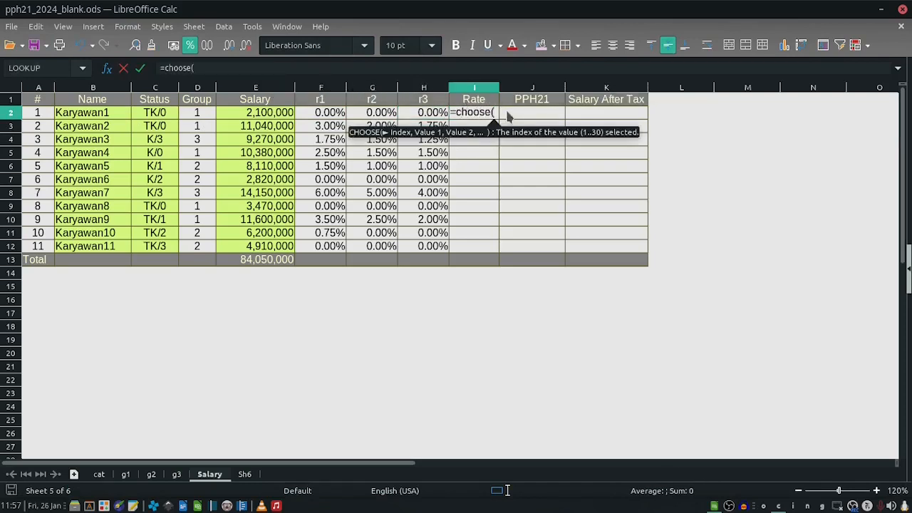
{"action": "left_click", "coordinate": [193, 116]}
{"action": "type", "text": ","}
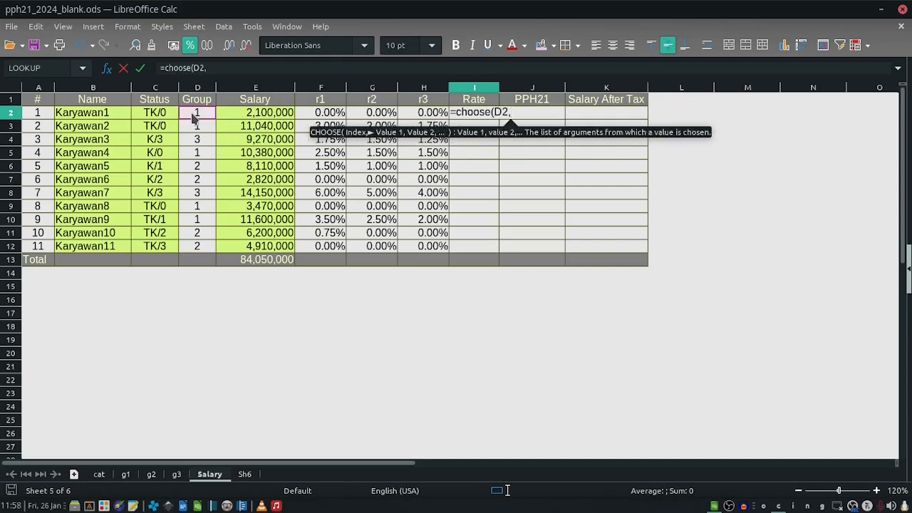
{"action": "left_click", "coordinate": [306, 119]}
{"action": "type", "text": ","}
{"action": "left_click", "coordinate": [356, 118]}
{"action": "type", "text": ","}
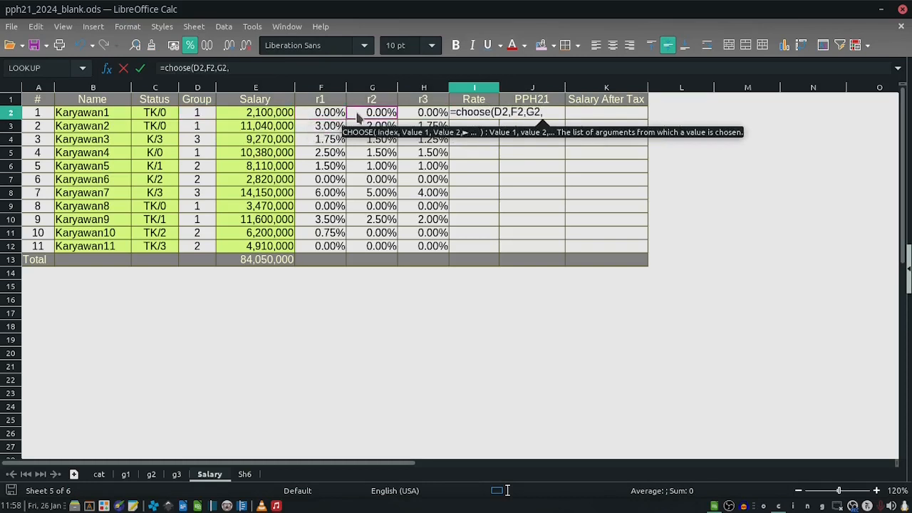
{"action": "left_click", "coordinate": [419, 119]}
{"action": "key", "text": "Return"}
- Fill the I2 CHOOSE formula down the Rate column through I12 and save the file
{"action": "left_click", "coordinate": [494, 117]}
{"action": "left_click_drag", "start_coordinate": [498, 119], "coordinate": [495, 249]}
{"action": "left_click", "coordinate": [467, 199]}
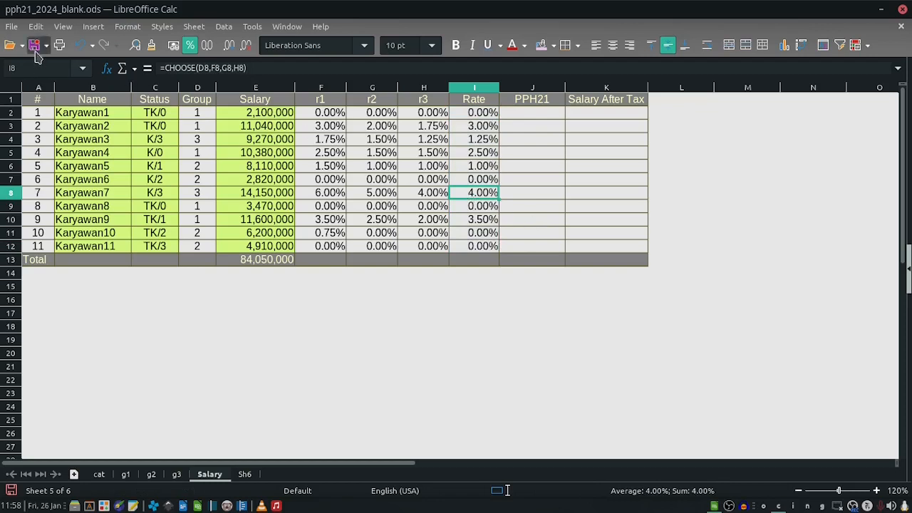
- Check the chosen rates in cells I2 to I8 and the r1 LOOKUP formula in F6
{"action": "left_click", "coordinate": [473, 128]}
{"action": "left_click", "coordinate": [452, 166]}
{"action": "left_click", "coordinate": [481, 141]}
{"action": "left_click_drag", "start_coordinate": [476, 114], "coordinate": [470, 198]}
{"action": "left_click", "coordinate": [342, 169]}
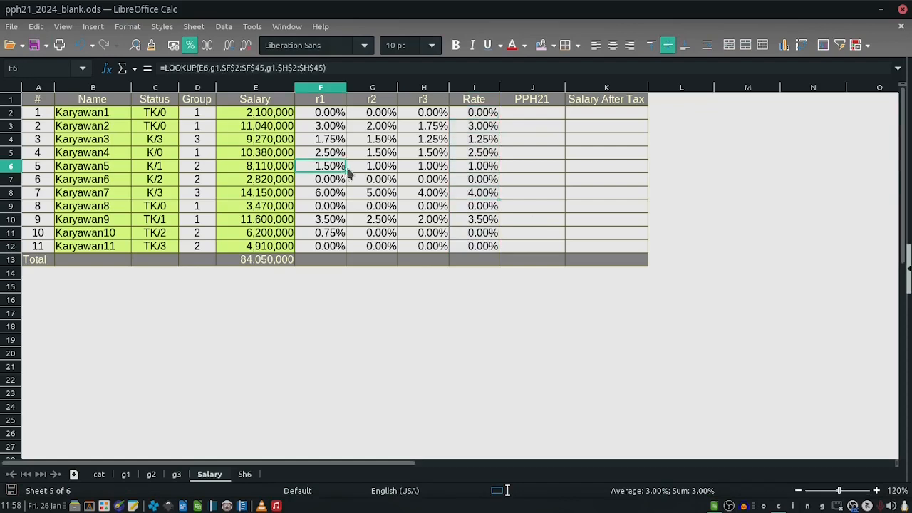
- Hide the r1, r2 and r3 helper columns F through H
{"action": "left_click_drag", "start_coordinate": [324, 101], "coordinate": [409, 104]}
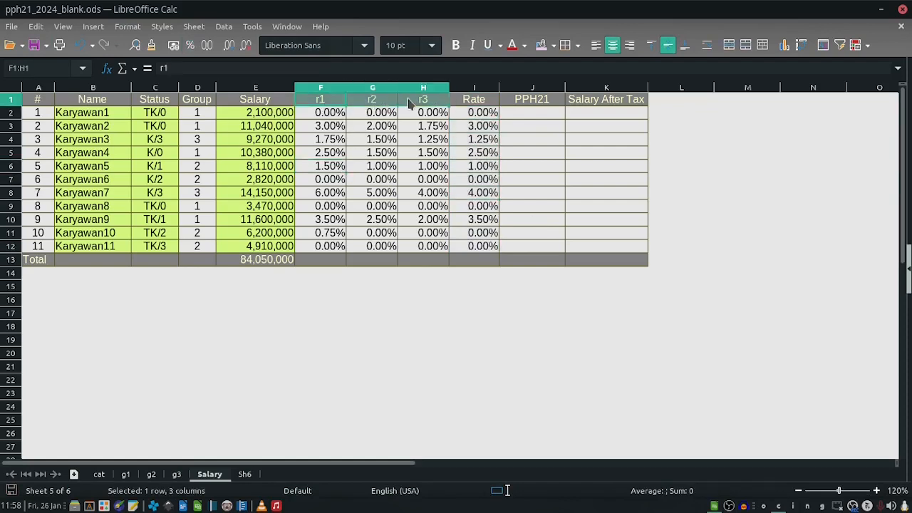
{"action": "left_click", "coordinate": [368, 136]}
{"action": "left_click_drag", "start_coordinate": [307, 87], "coordinate": [408, 95]}
{"action": "right_click", "coordinate": [409, 99]}
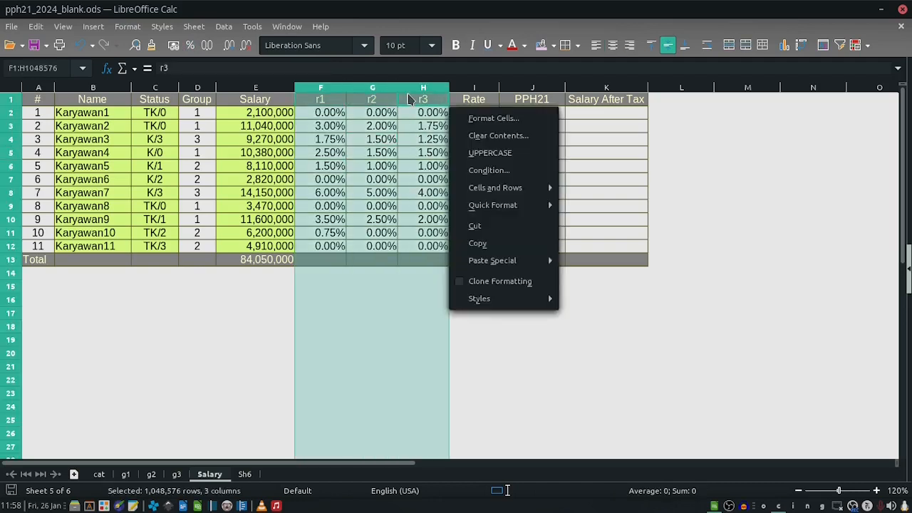
{"action": "mouse_move", "coordinate": [528, 196]}
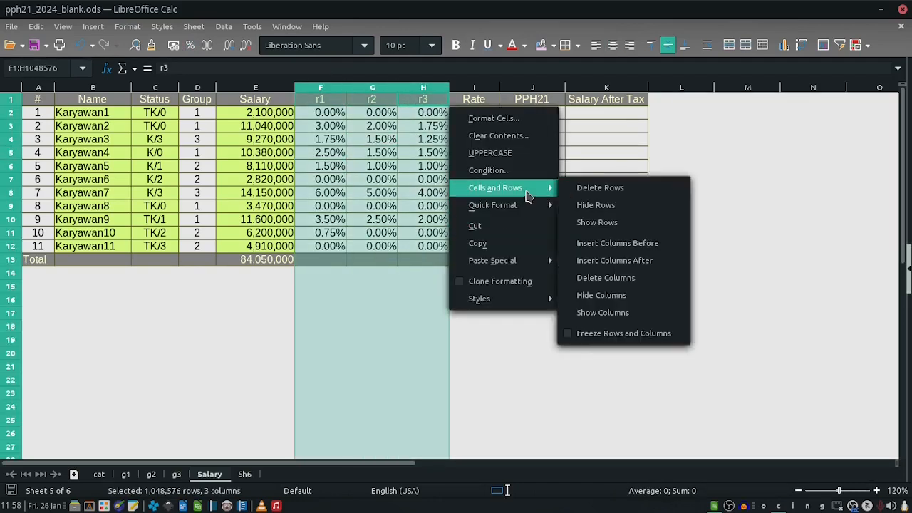
{"action": "left_click", "coordinate": [592, 295]}
{"action": "left_click", "coordinate": [369, 180]}
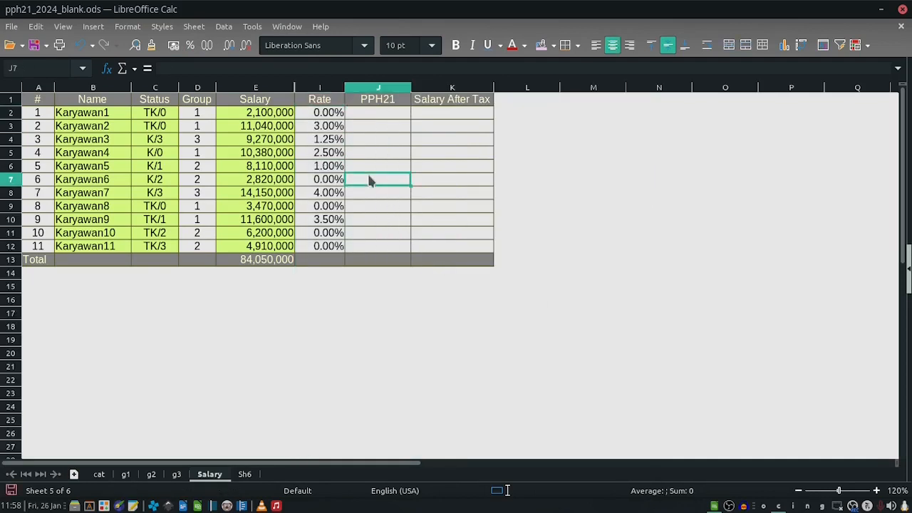
- Enter the formula =E2*I2 in PPH21 cell J2 to multiply the salary by the rate
{"action": "left_click", "coordinate": [276, 194]}
{"action": "left_click", "coordinate": [343, 127]}
{"action": "left_click", "coordinate": [327, 116]}
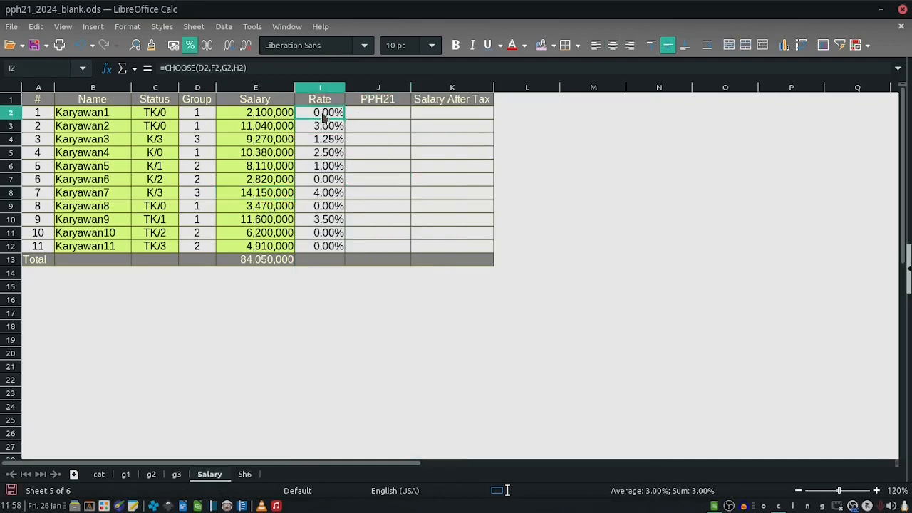
{"action": "left_click", "coordinate": [361, 114]}
{"action": "type", "text": "="}
{"action": "left_click", "coordinate": [244, 117]}
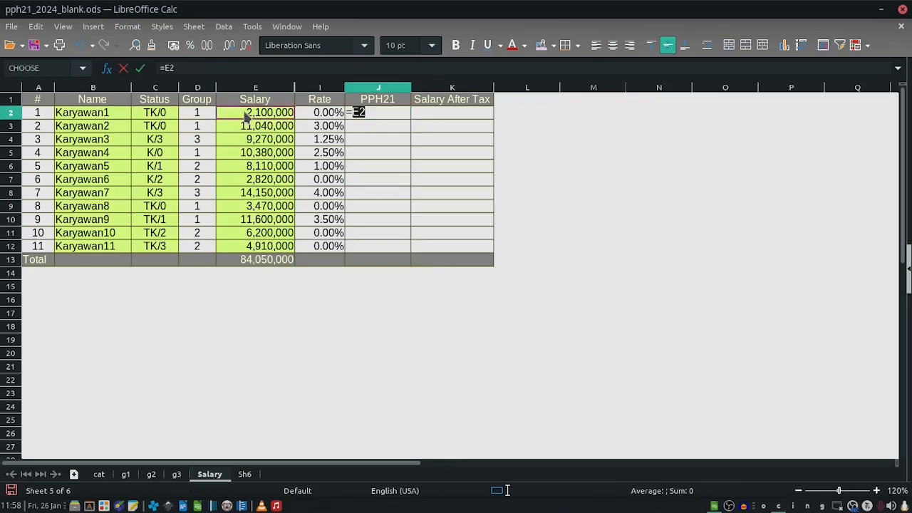
{"action": "type", "text": "*"}
{"action": "left_click", "coordinate": [319, 119]}
{"action": "key", "text": "Return"}
- Fill the J2 tax formula down the PPH21 column through J12
{"action": "left_click", "coordinate": [399, 115]}
{"action": "left_click_drag", "start_coordinate": [410, 119], "coordinate": [387, 250]}
{"action": "left_click", "coordinate": [384, 203]}
- Enter the formula =E2-J2 in Salary After Tax cell K2 to subtract the tax from the salary
{"action": "left_click", "coordinate": [432, 115]}
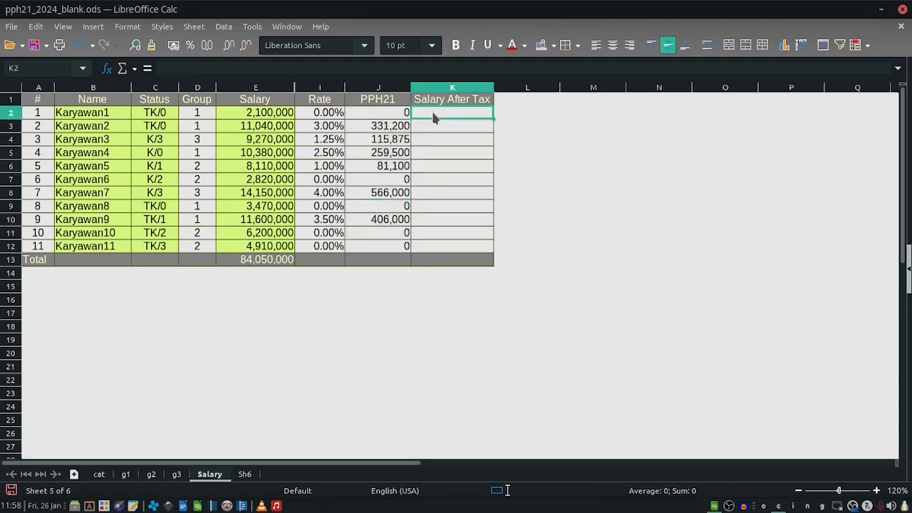
{"action": "type", "text": "="}
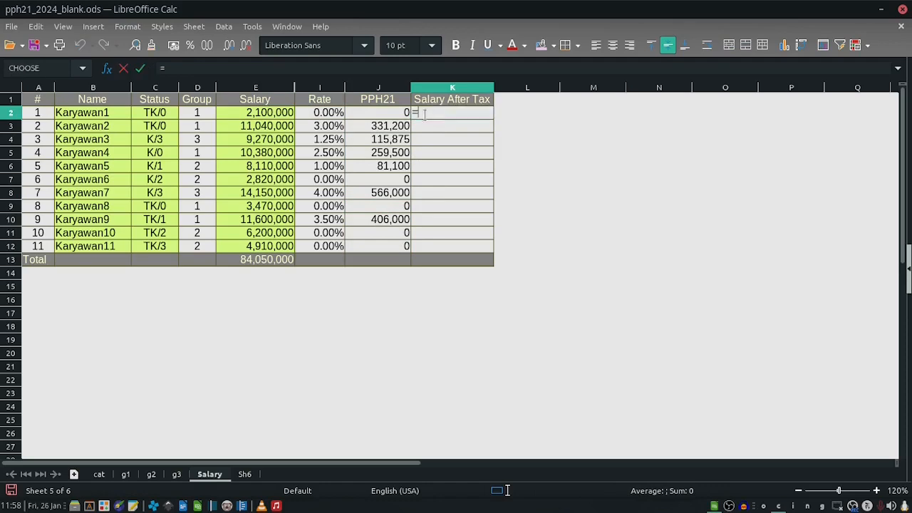
{"action": "left_click", "coordinate": [275, 114]}
{"action": "type", "text": "-"}
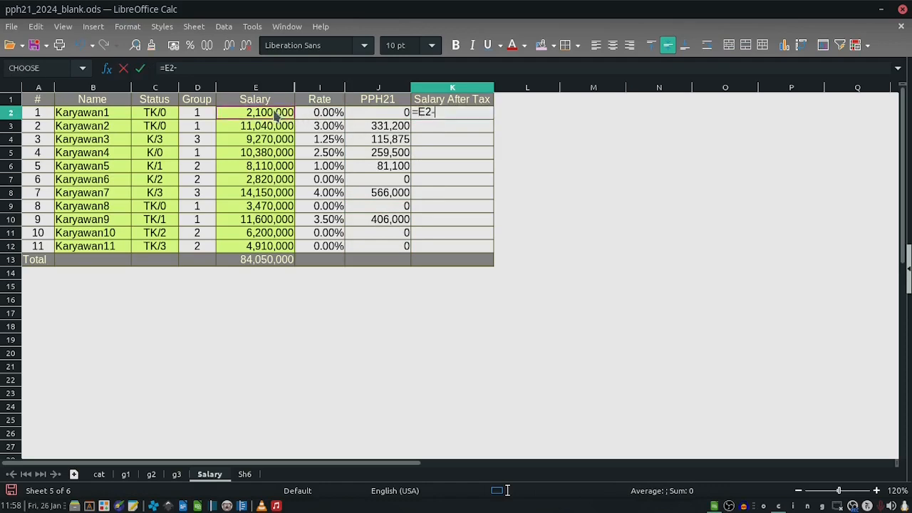
{"action": "left_click", "coordinate": [366, 117]}
{"action": "key", "text": "Return"}
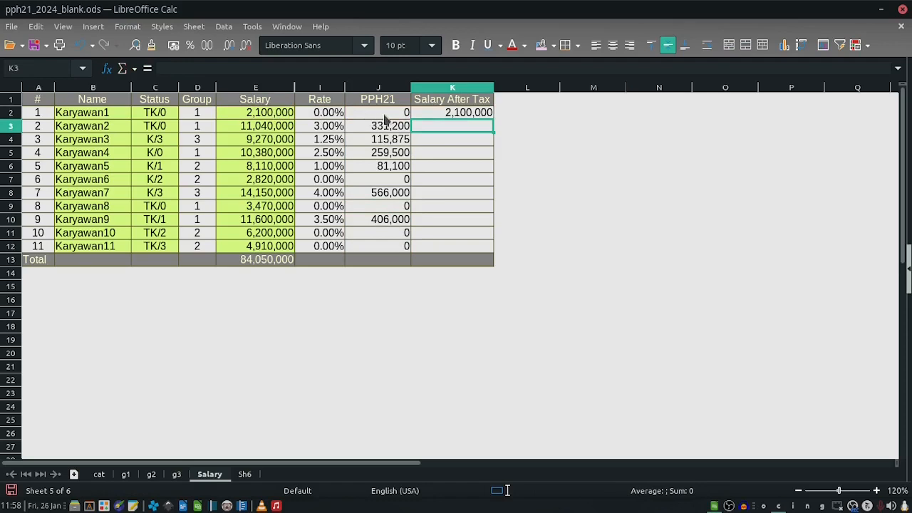
- Fill the K2 formula down the Salary After Tax column through K12 and save the file
{"action": "left_click", "coordinate": [463, 114]}
{"action": "left_click_drag", "start_coordinate": [492, 120], "coordinate": [493, 250]}
{"action": "left_click", "coordinate": [319, 233]}
{"action": "left_click", "coordinate": [126, 247]}
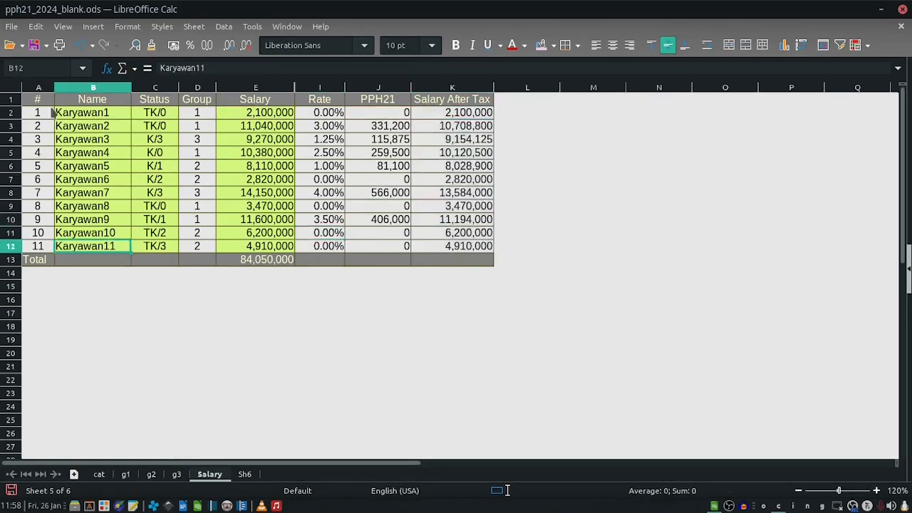
{"action": "left_click", "coordinate": [33, 46]}
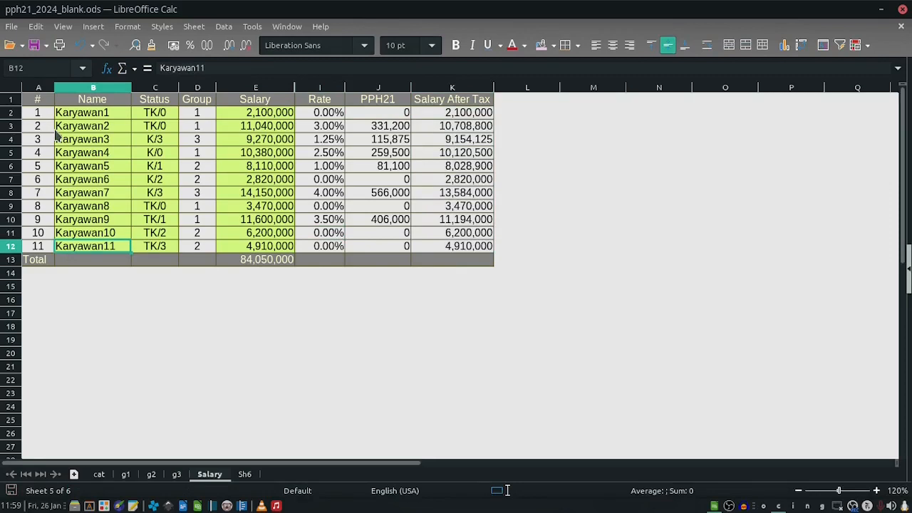
{"action": "left_click", "coordinate": [168, 180]}
{"action": "left_click", "coordinate": [33, 44]}
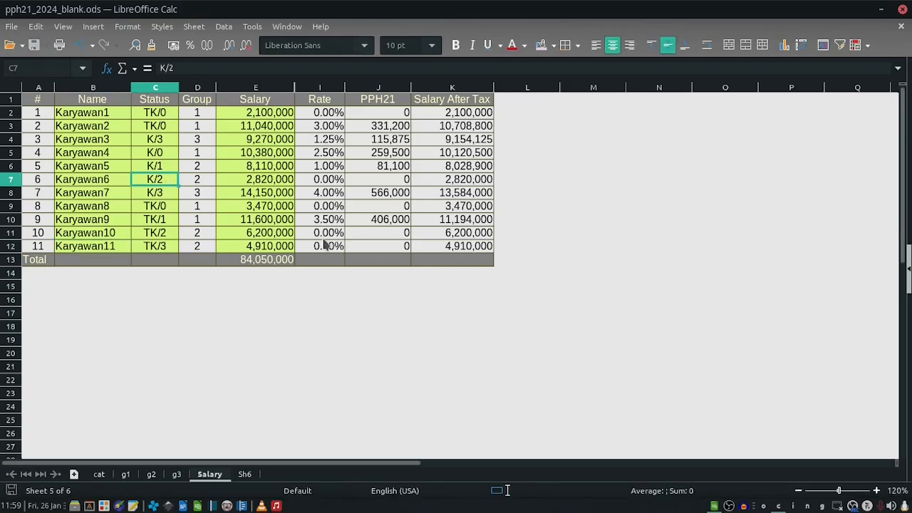